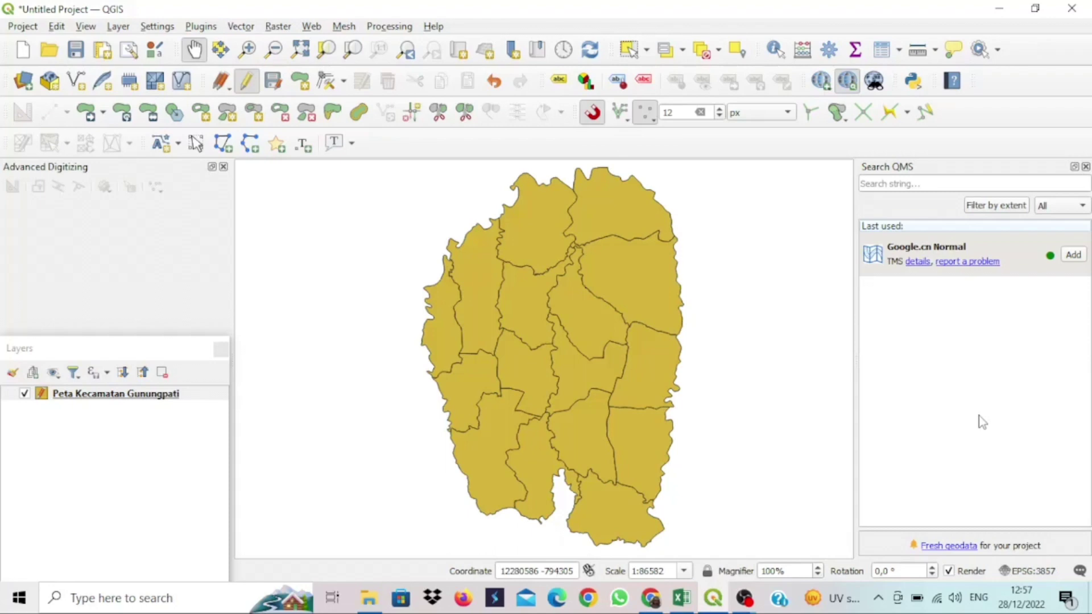
pyautogui.rightClick(174, 401)
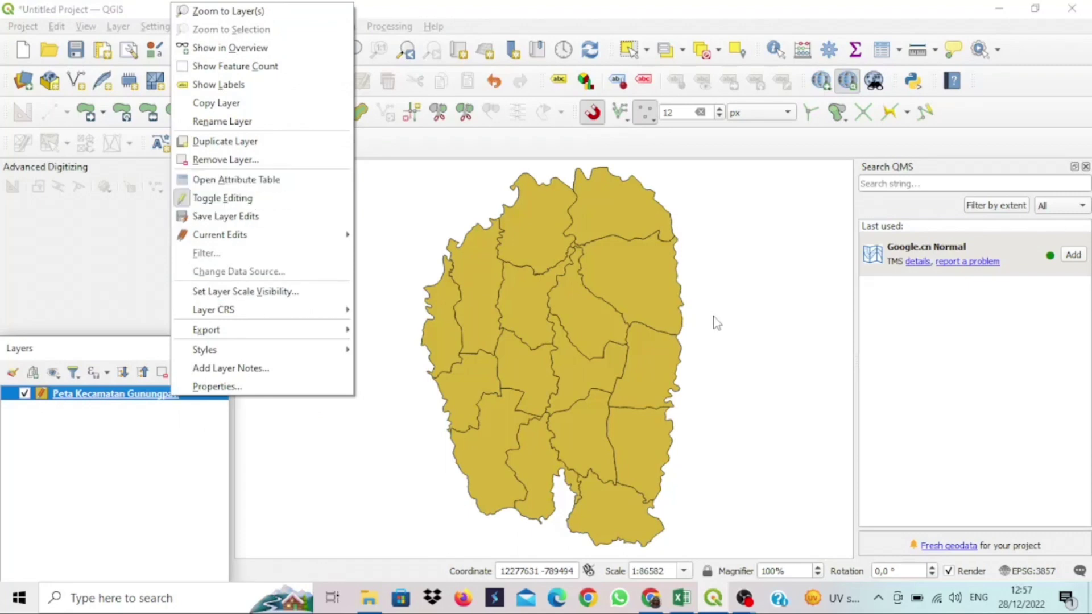
pyautogui.click(477, 311)
pyautogui.moveTo(555, 322); pyautogui.dragTo(549, 340)
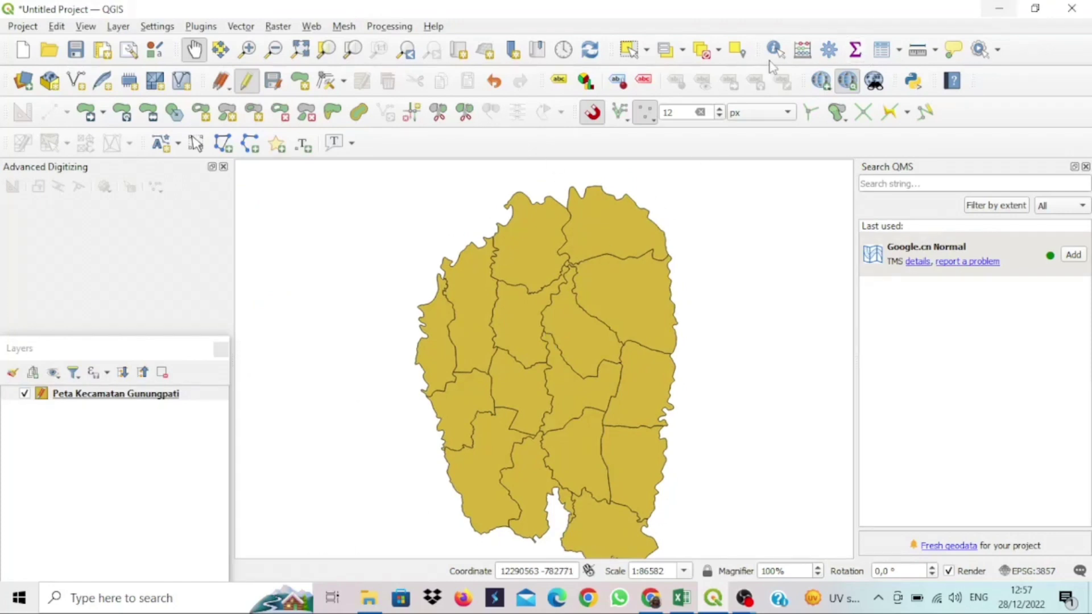
# Step: Open the attribute table of the Peta Kecamatan Gunungpati layer and keep it in editing mode
pyautogui.click(882, 51)
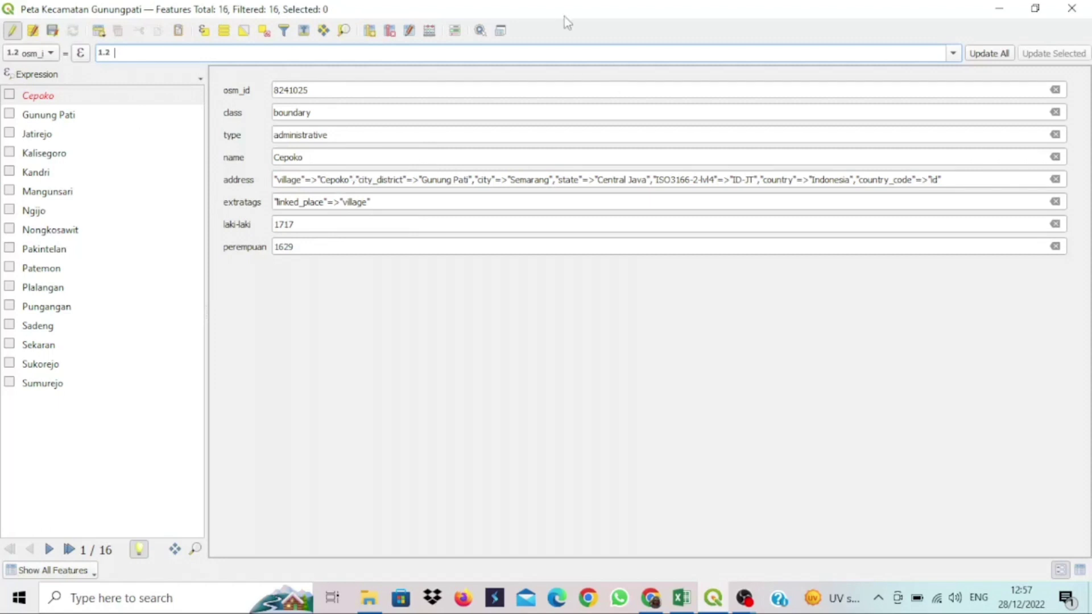
pyautogui.click(14, 30)
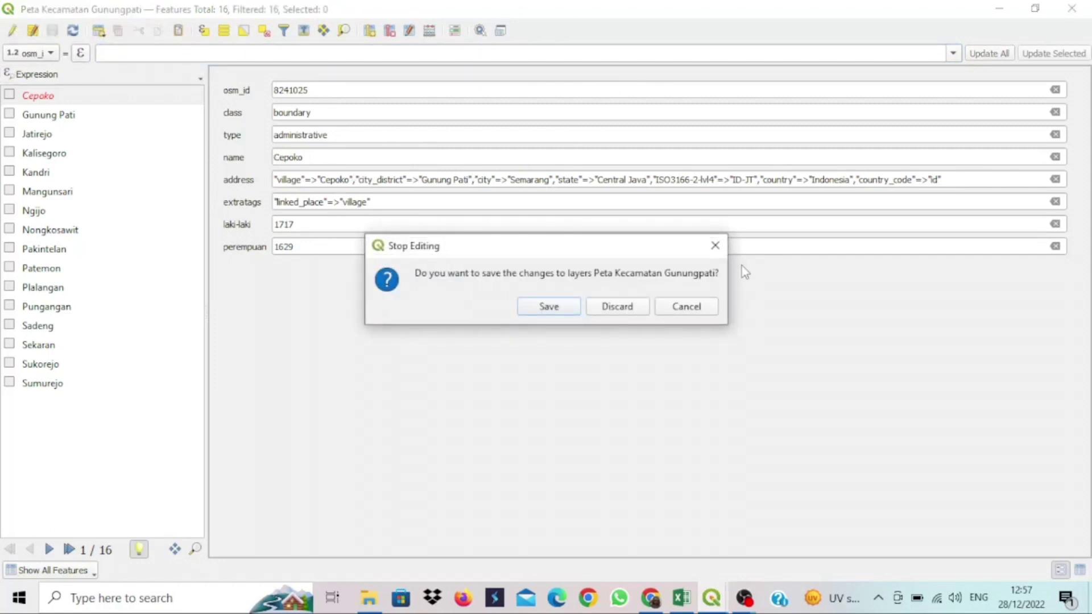
pyautogui.click(715, 247)
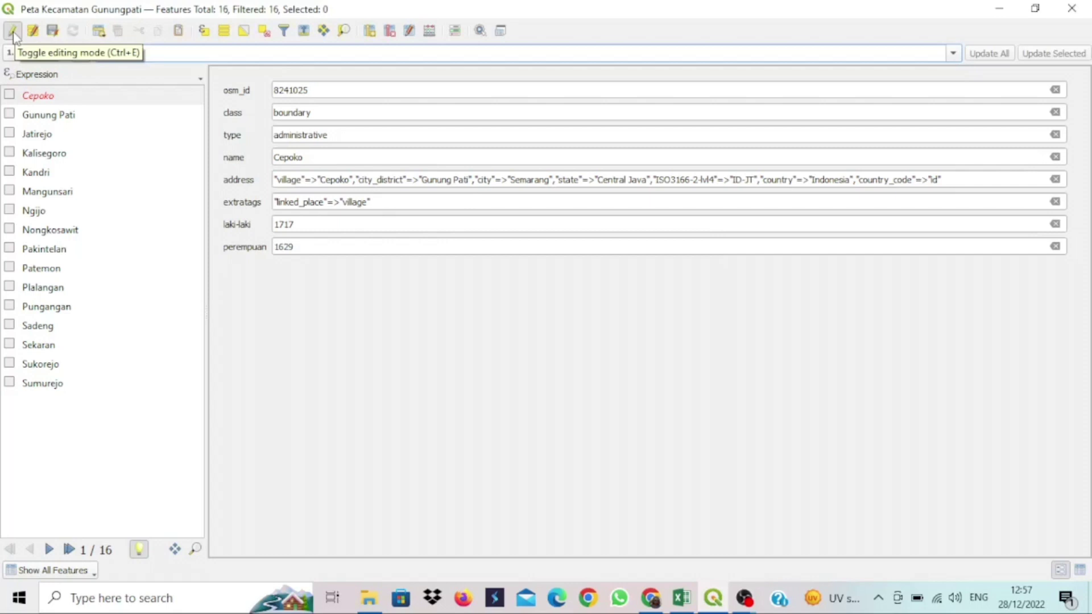
# Step: Add a decimal number (real) field named Luas WLY with length 10 and precision 4 to the layer
pyautogui.click(374, 37)
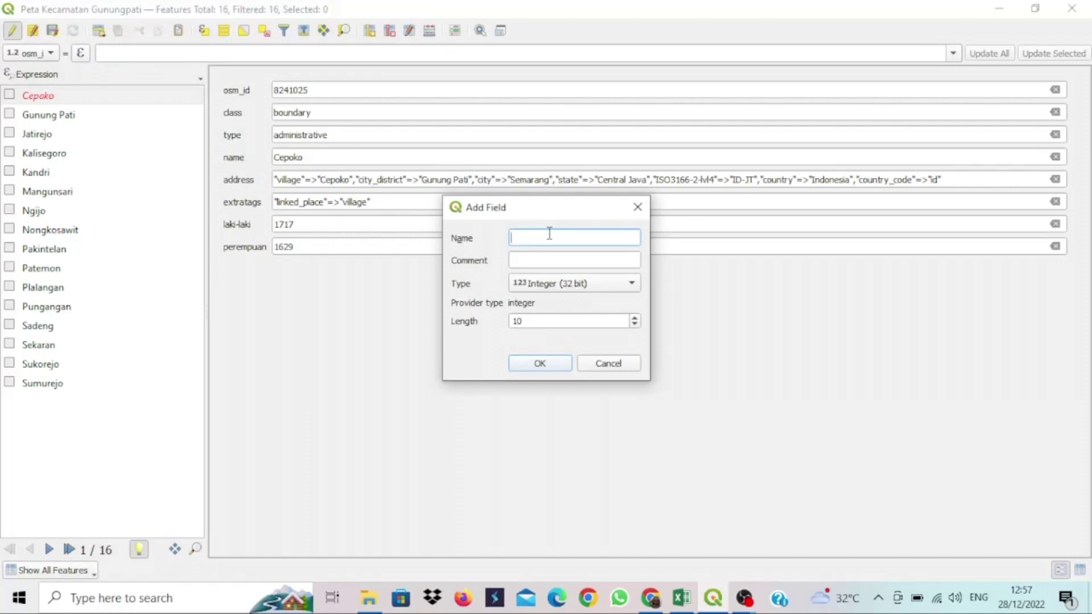
pyautogui.write('Luas WLY')
pyautogui.click(632, 283)
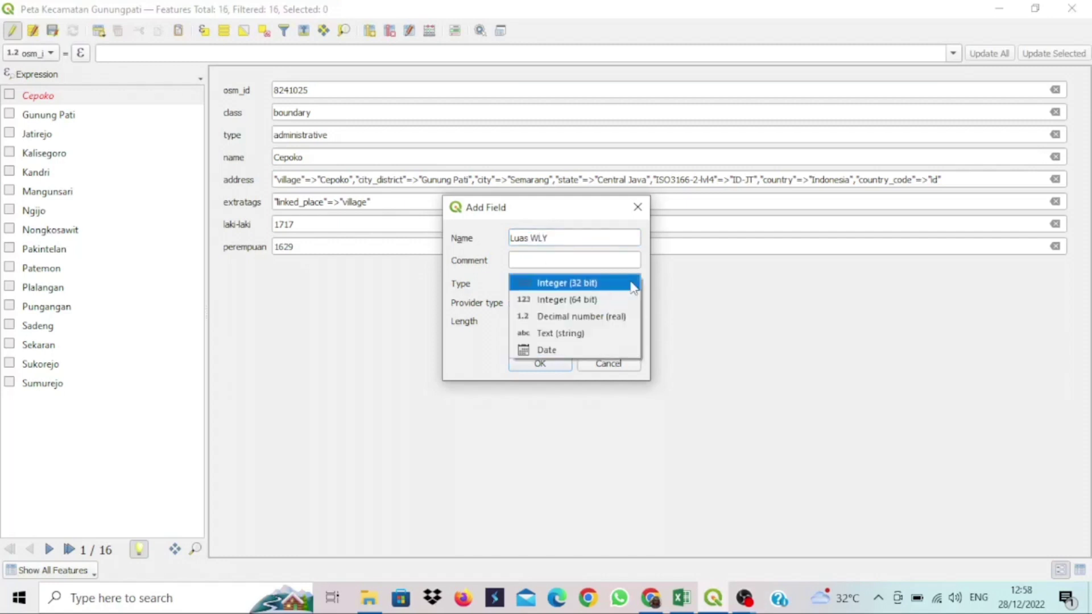
pyautogui.click(628, 322)
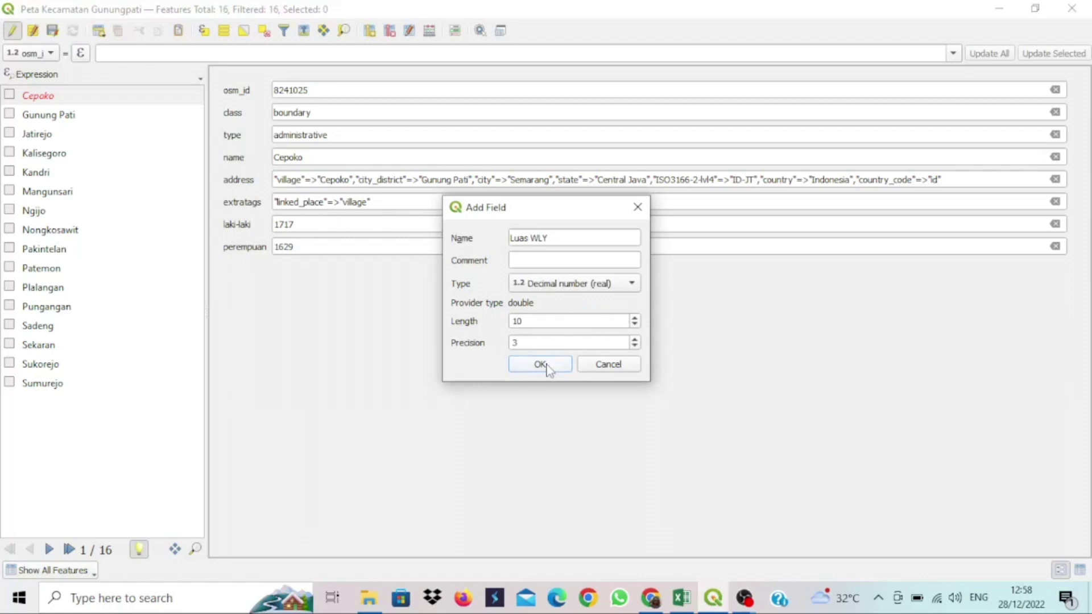
pyautogui.click(635, 346)
pyautogui.click(634, 346)
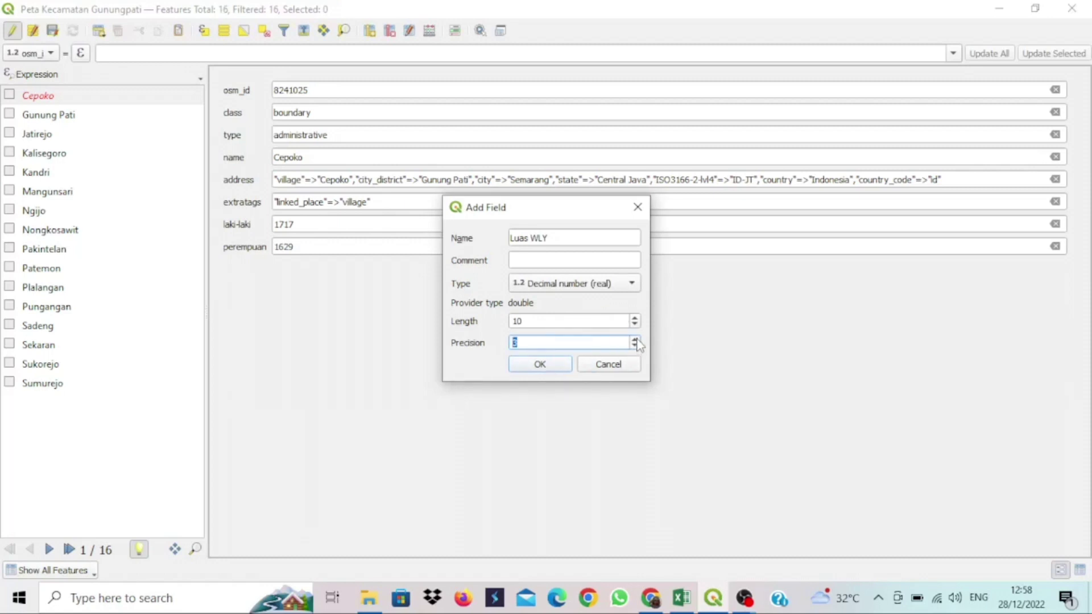
pyautogui.write('4')
pyautogui.click(563, 322)
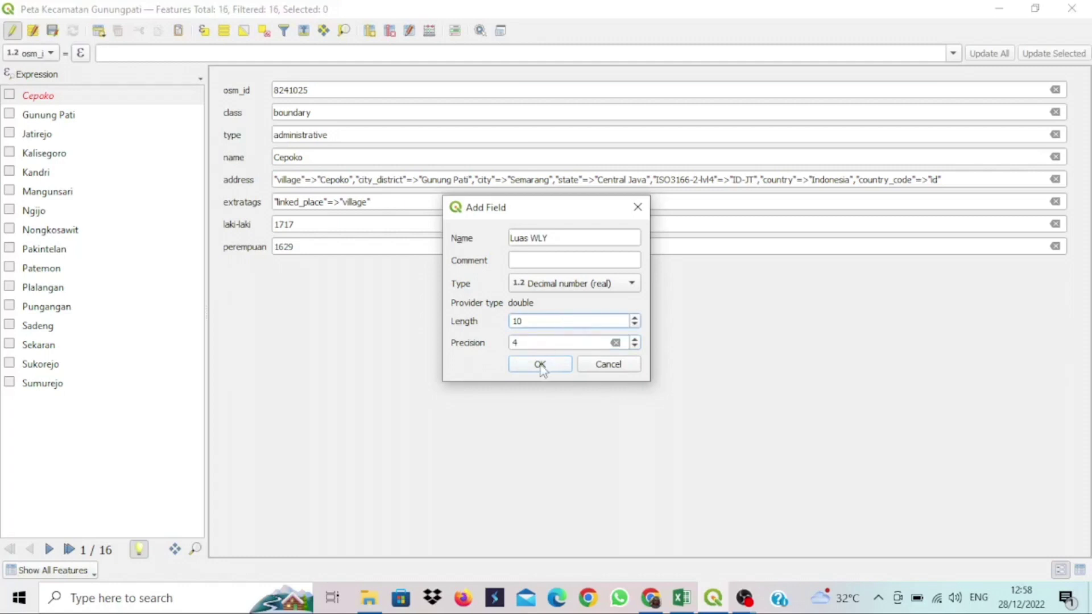
pyautogui.click(540, 365)
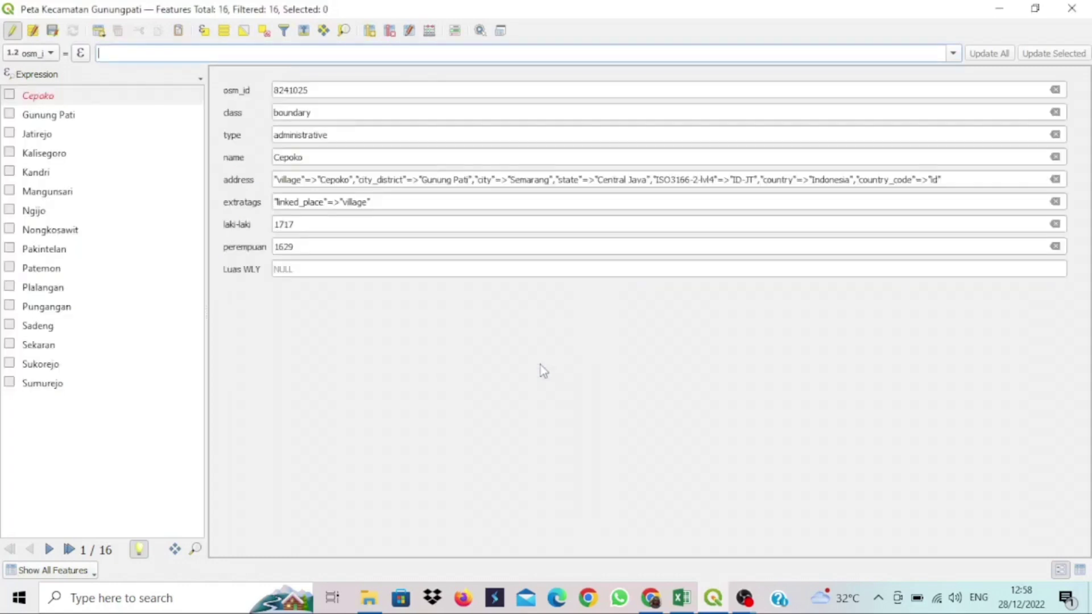
# Step: Switch to the Jumlah Penduduk Gunung pati workbook in Excel and look up Cepoko's area in the Luas Wilayah (km2) column
pyautogui.click(462, 272)
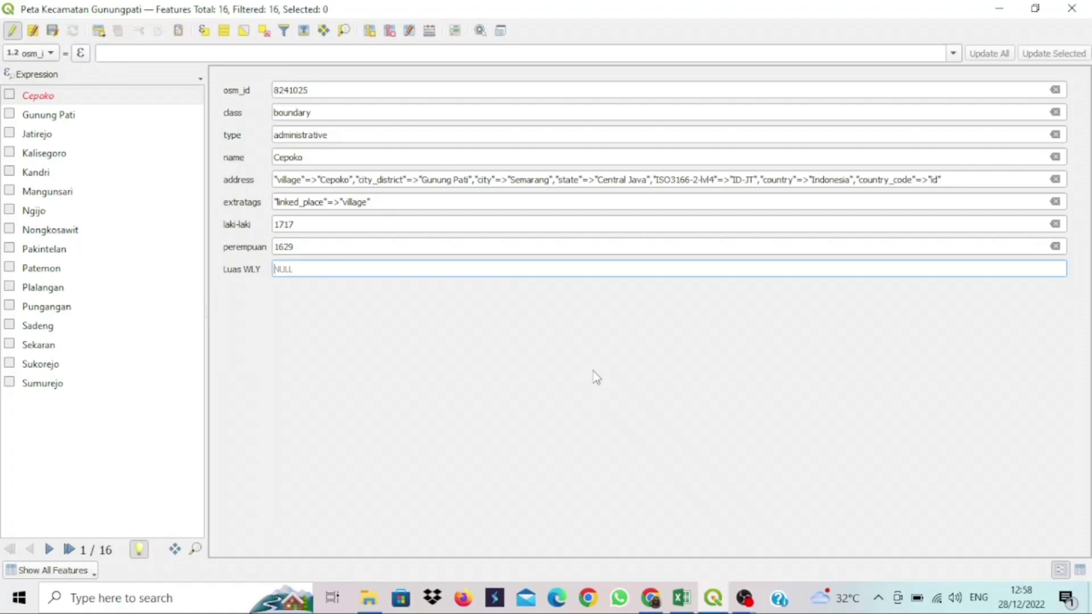
pyautogui.moveTo(679, 606)
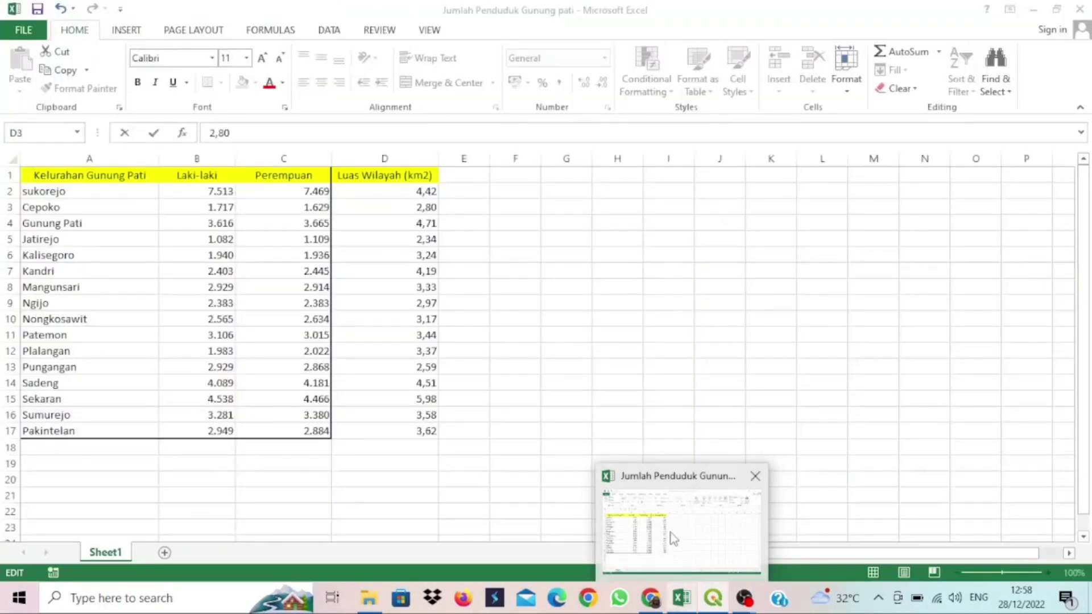
pyautogui.click(617, 501)
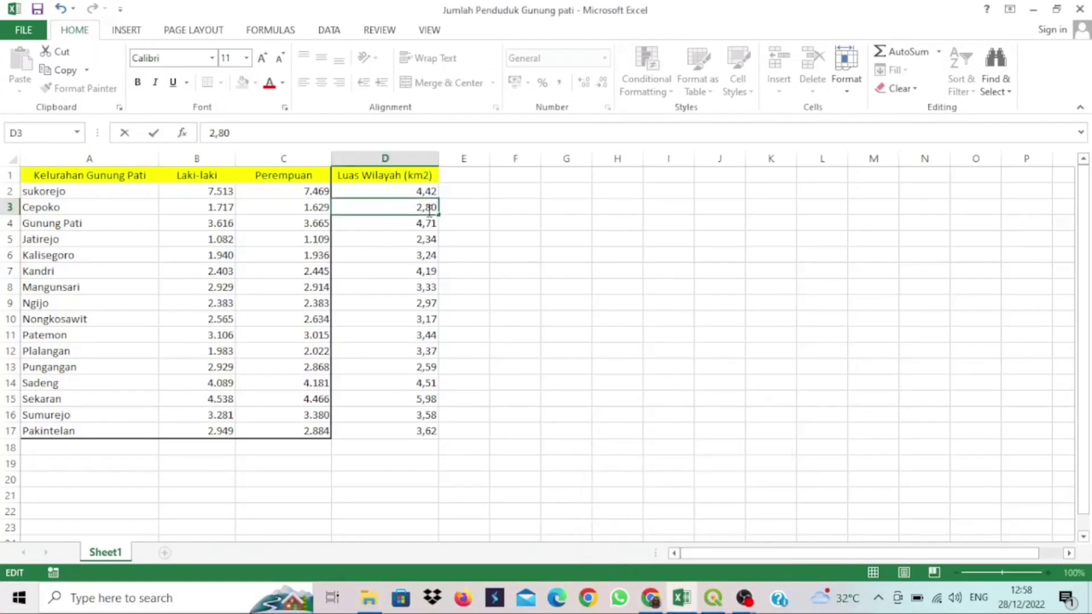
pyautogui.moveTo(711, 541); pyautogui.dragTo(692, 552)
pyautogui.write('+J33J124:J35')
pyautogui.moveTo(1083, 304); pyautogui.dragTo(1080, 213)
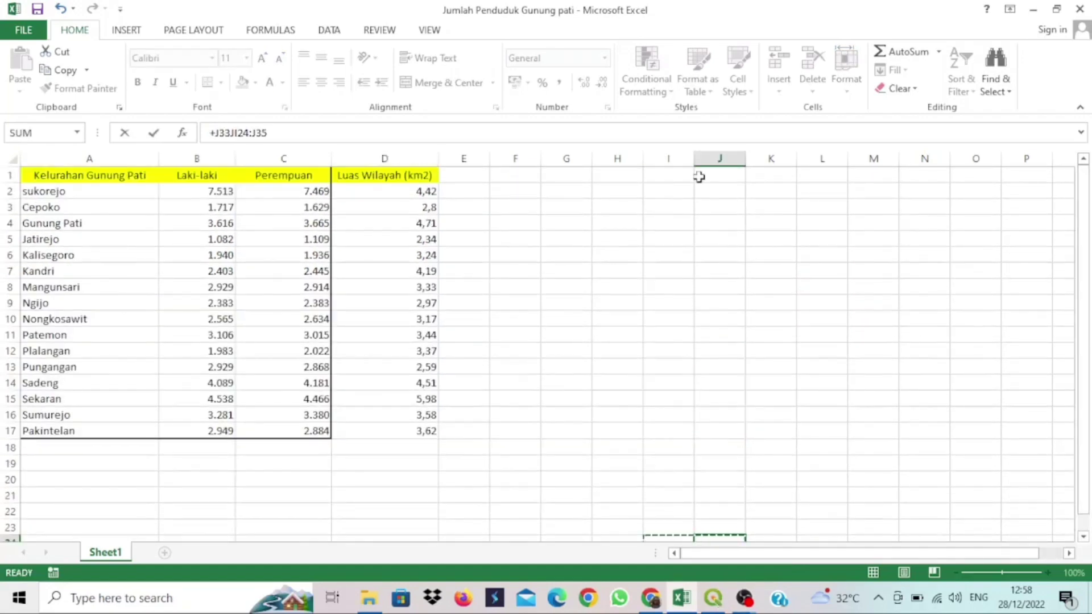
pyautogui.press('Escape')
pyautogui.click(668, 430)
# Step: Switch back to the QGIS attribute table and set Cepoko's Luas WLY to 2,80
pyautogui.moveTo(722, 595)
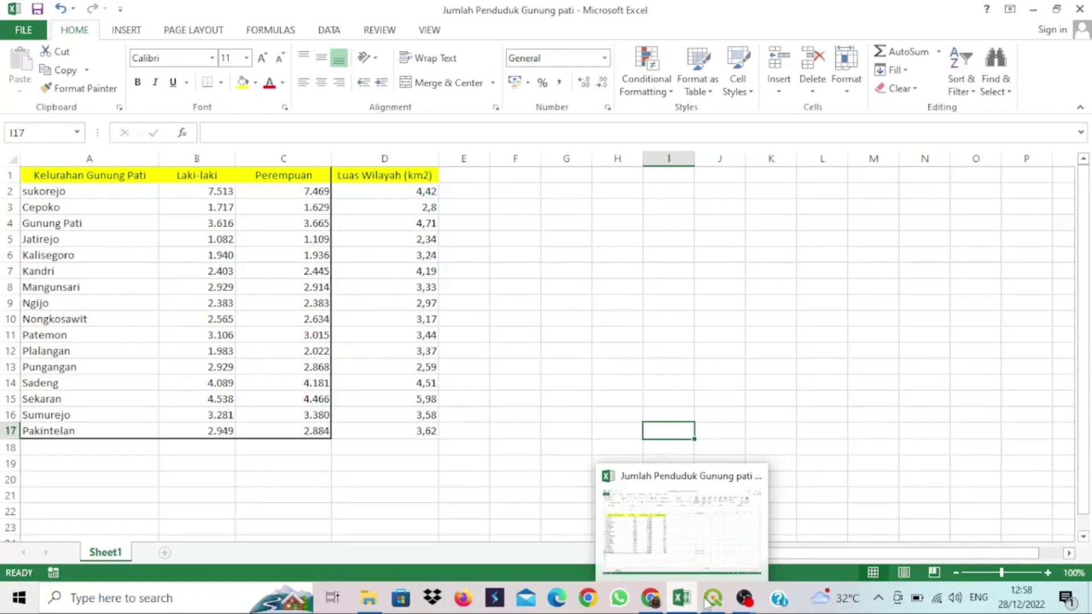
pyautogui.click(728, 519)
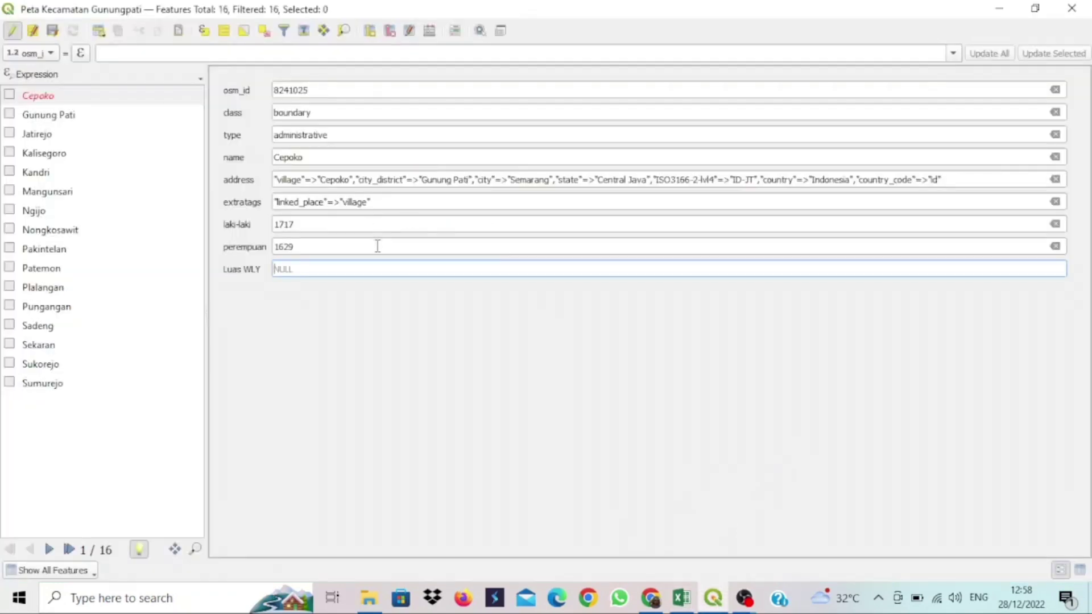
pyautogui.write('2,80')
# Step: Set the Luas WLY of the Gunung Pati record to 4,71
pyautogui.click(84, 114)
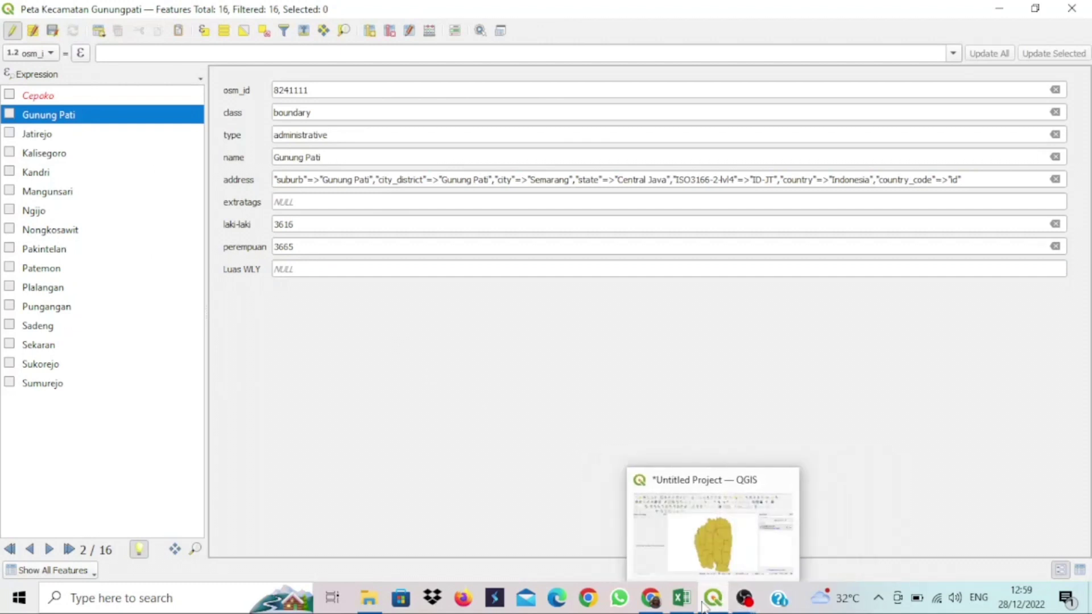
pyautogui.click(653, 532)
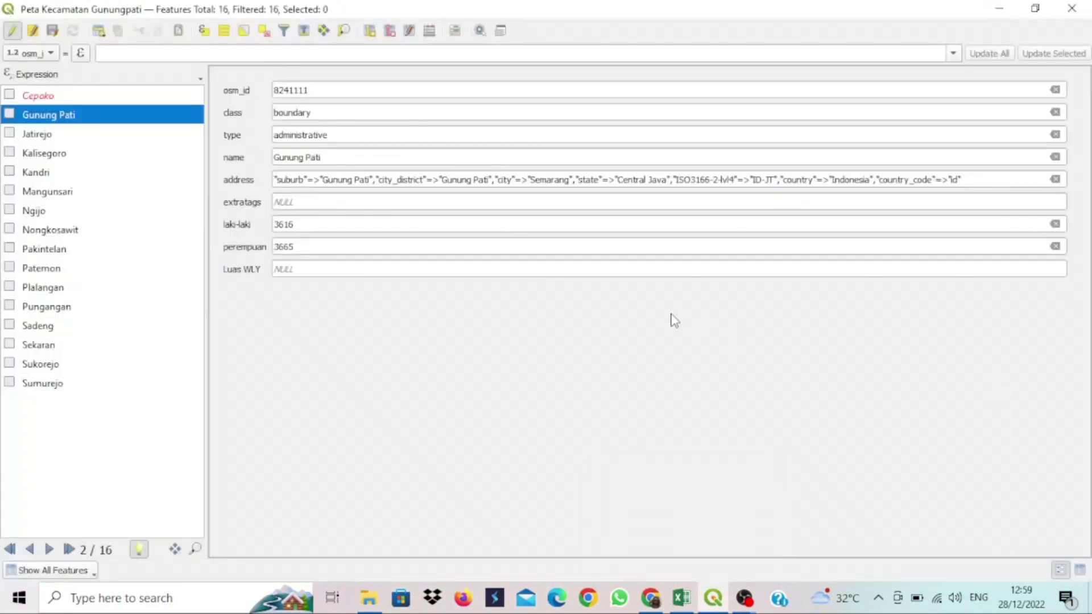
pyautogui.click(535, 268)
pyautogui.write('4')
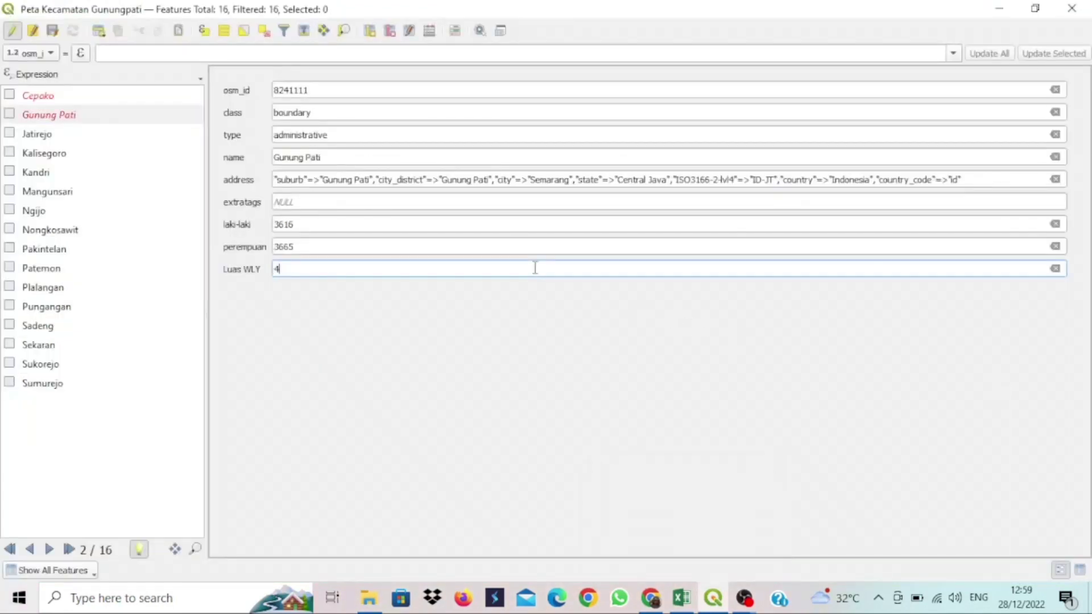
pyautogui.write(',71')
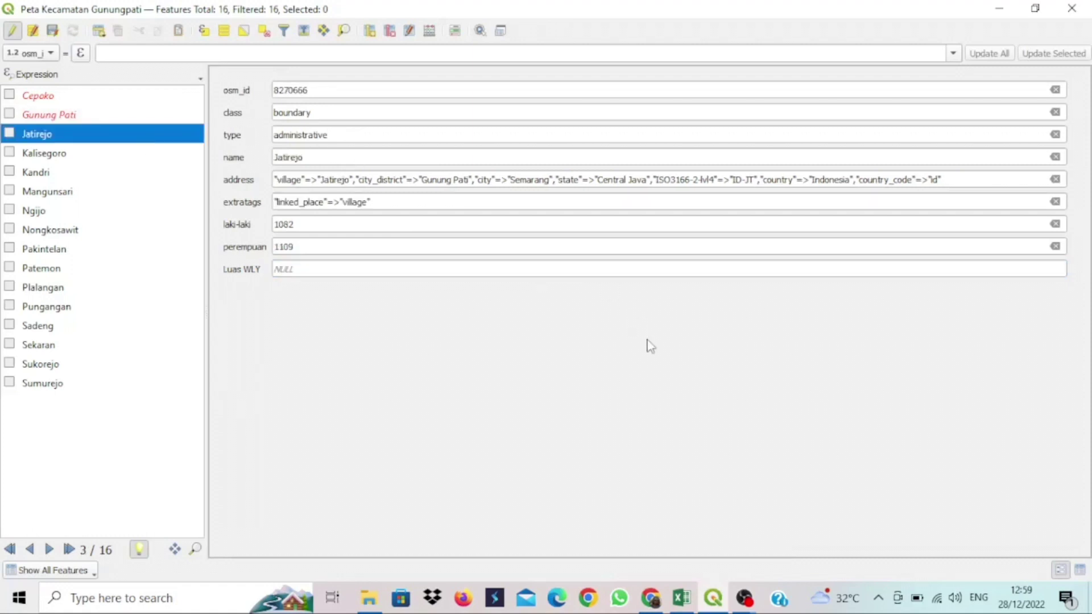
# Step: Using the areas in the Excel sheet, set Luas WLY to 2,34 for Jatirejo and 3,24 for Kalisegoro
pyautogui.moveTo(689, 594)
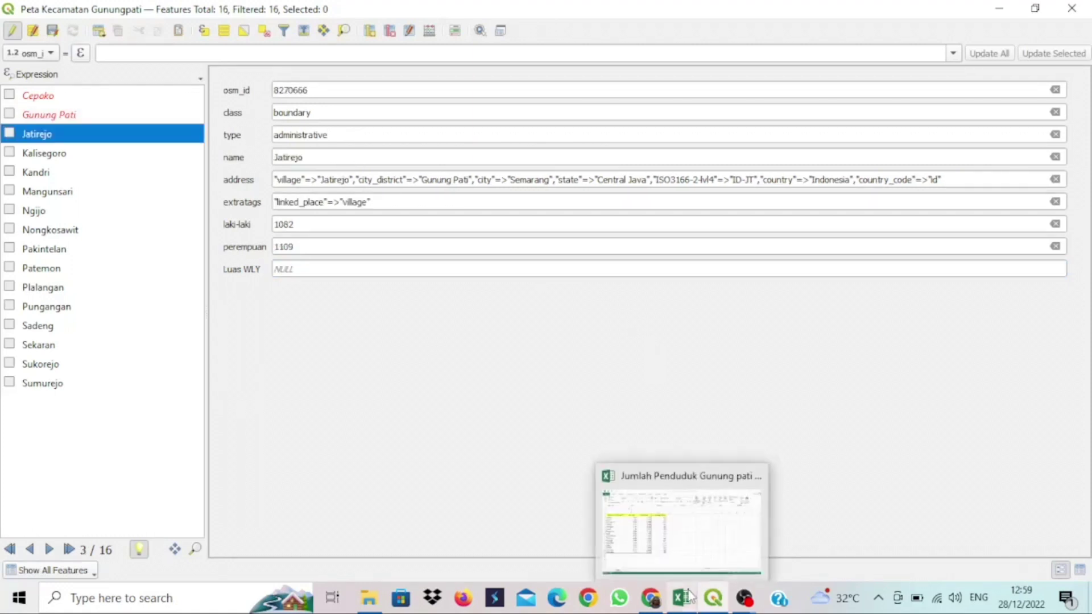
pyautogui.moveTo(681, 549)
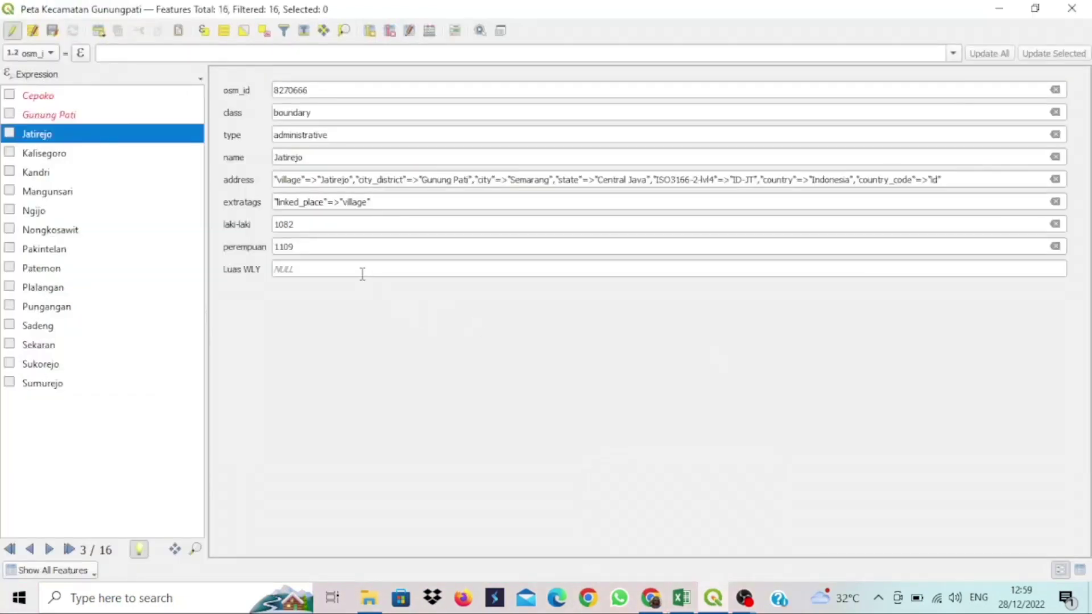
pyautogui.click(362, 274)
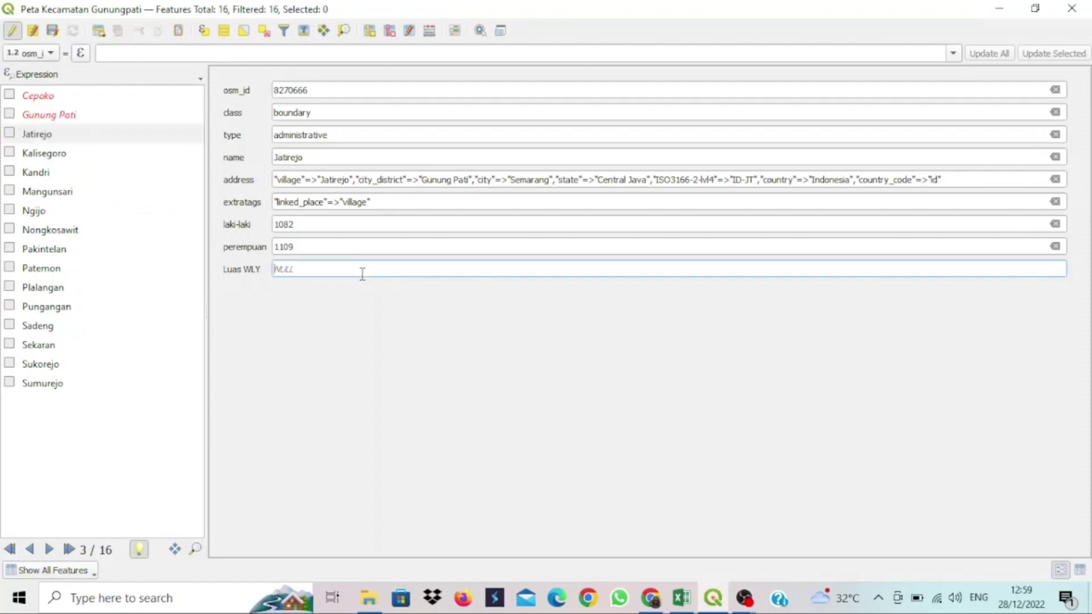
pyautogui.write('2,34')
pyautogui.click(144, 153)
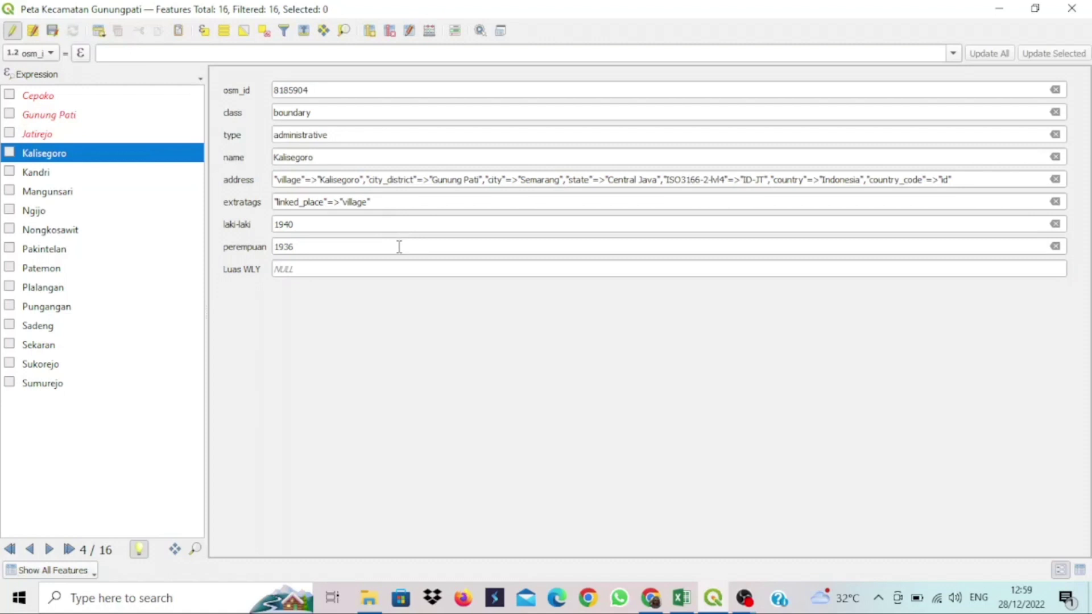
pyautogui.click(378, 267)
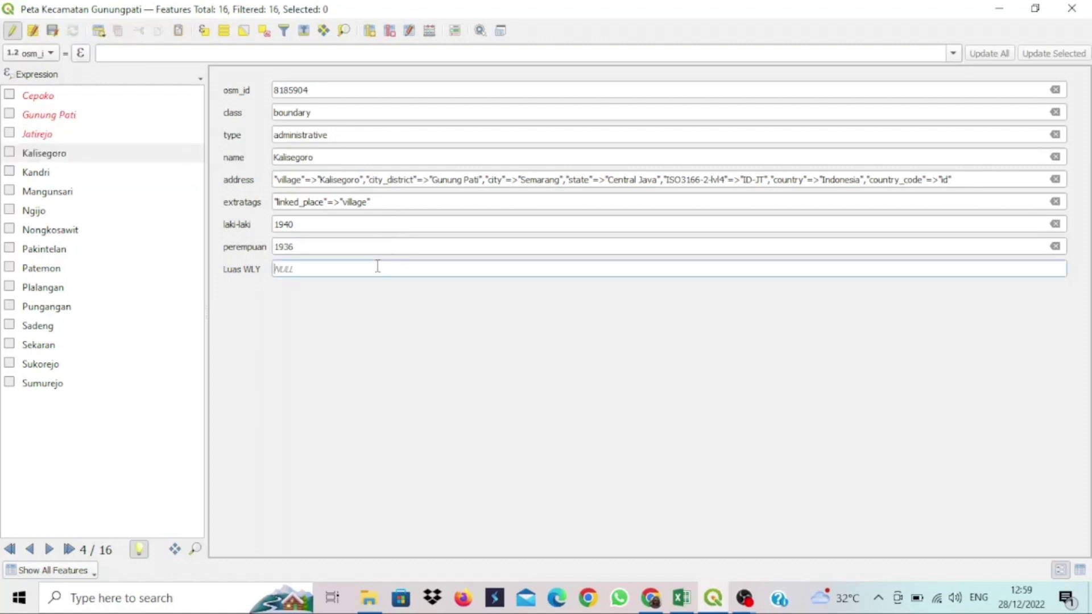
pyautogui.write('3,24')
# Step: Look up Kandri's area in the Excel sheet and set its Luas WLY to 4,19 in QGIS
pyautogui.click(129, 172)
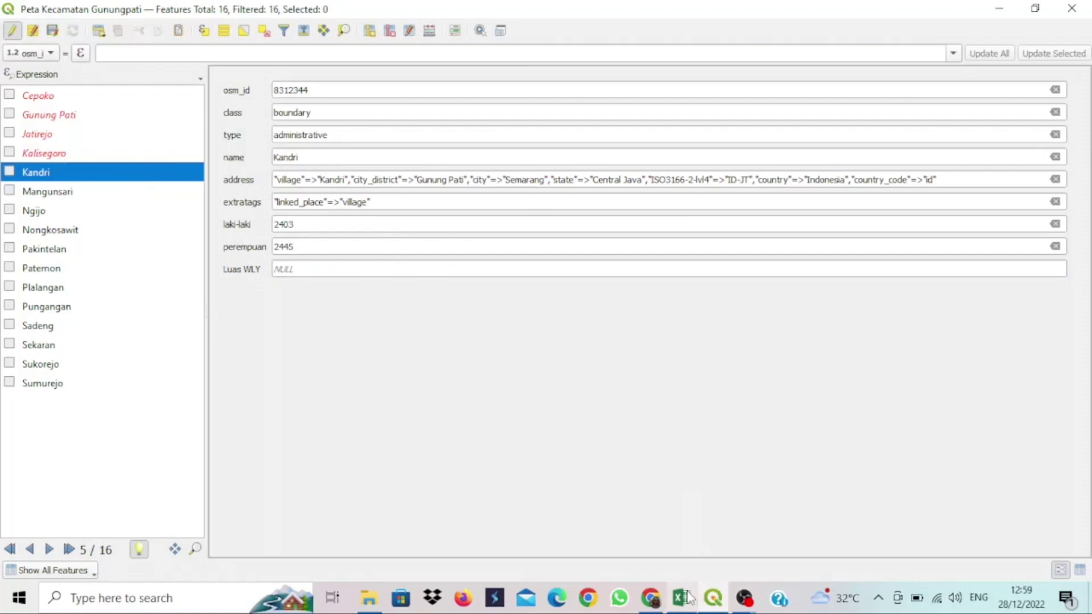
pyautogui.click(701, 557)
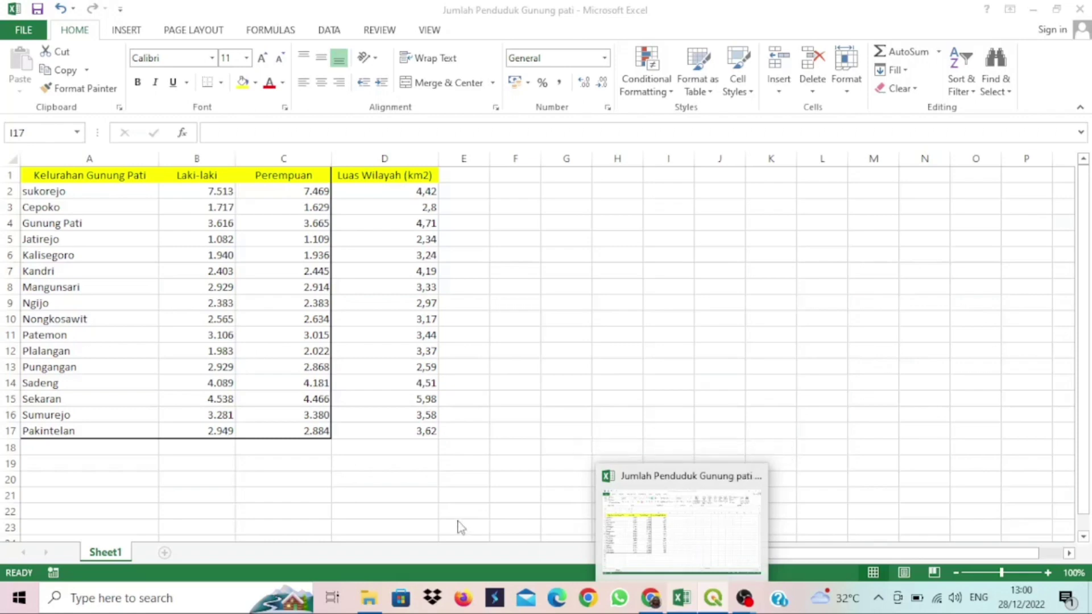
pyautogui.hotkey('alt', 'Tab')
pyautogui.click(364, 274)
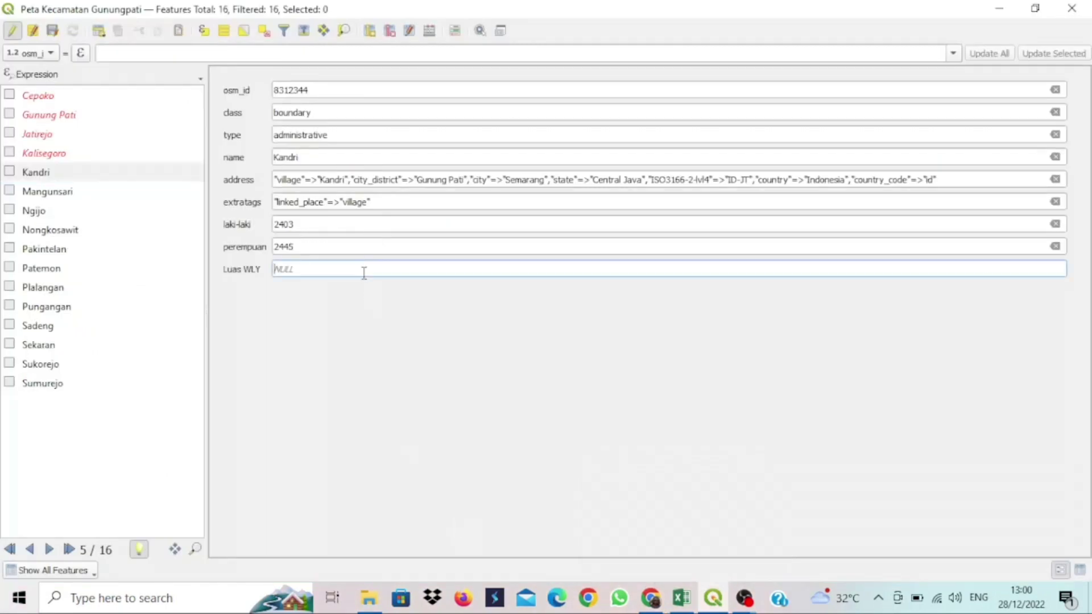
pyautogui.write('4.19')
# Step: Look up Mangunsari's area in the Excel sheet and set its Luas WLY to 3,33 in QGIS
pyautogui.click(132, 206)
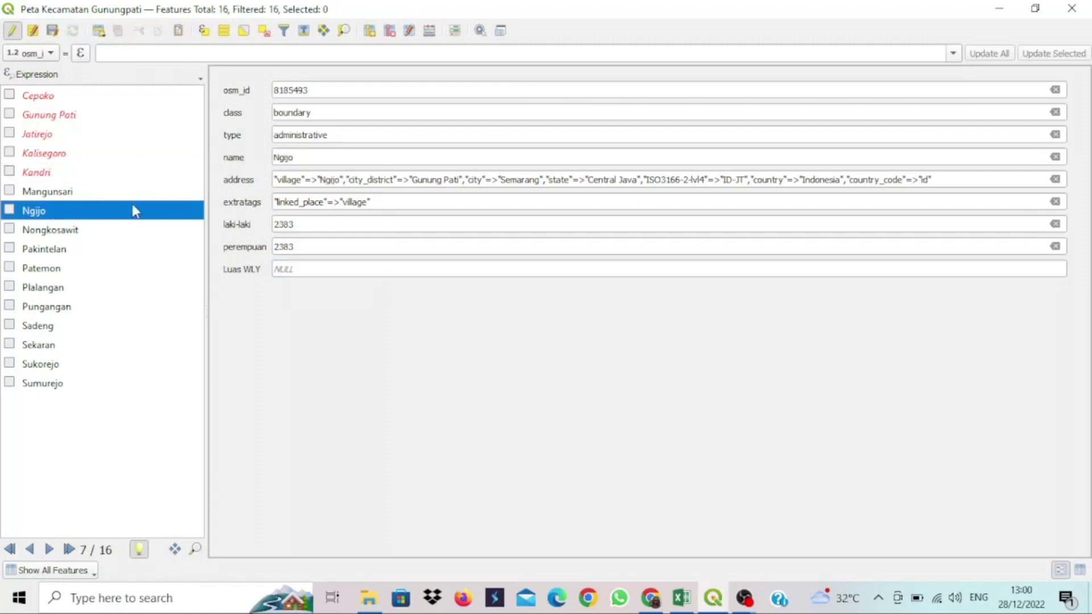
pyautogui.click(124, 192)
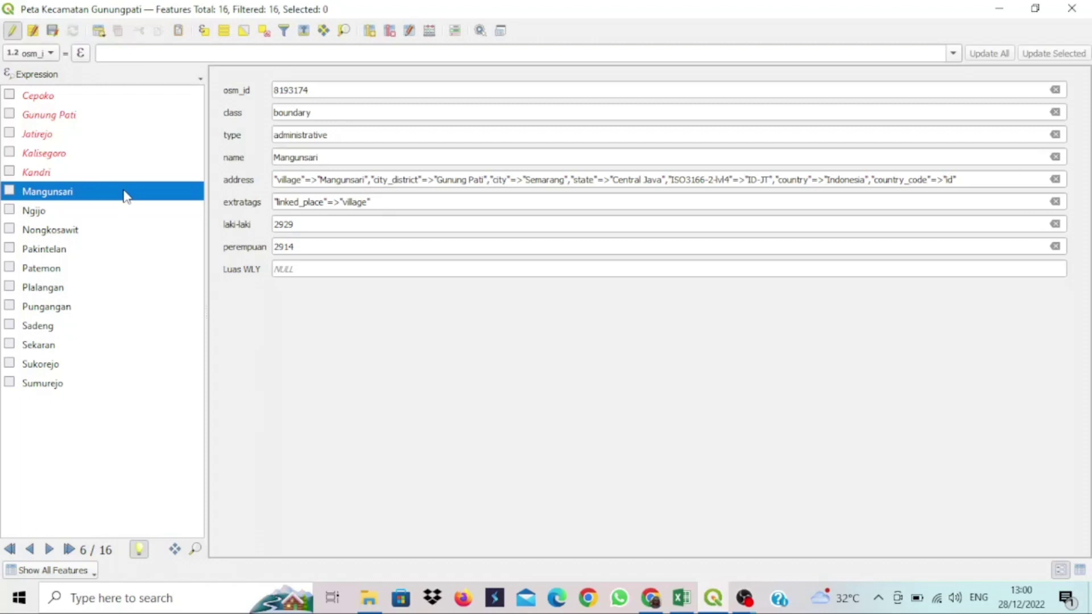
pyautogui.moveTo(700, 611)
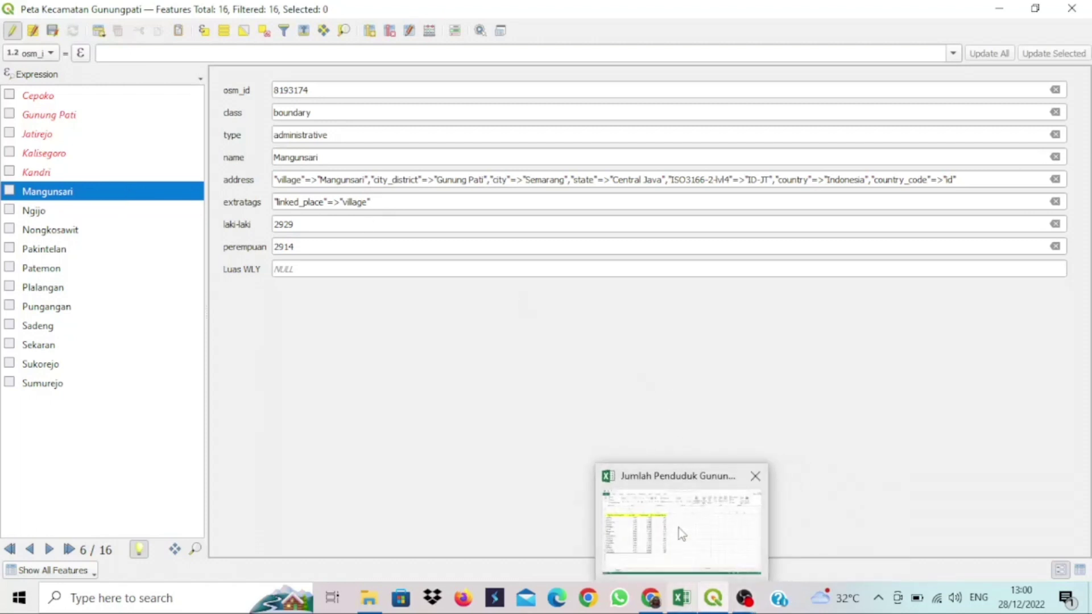
pyautogui.moveTo(677, 529)
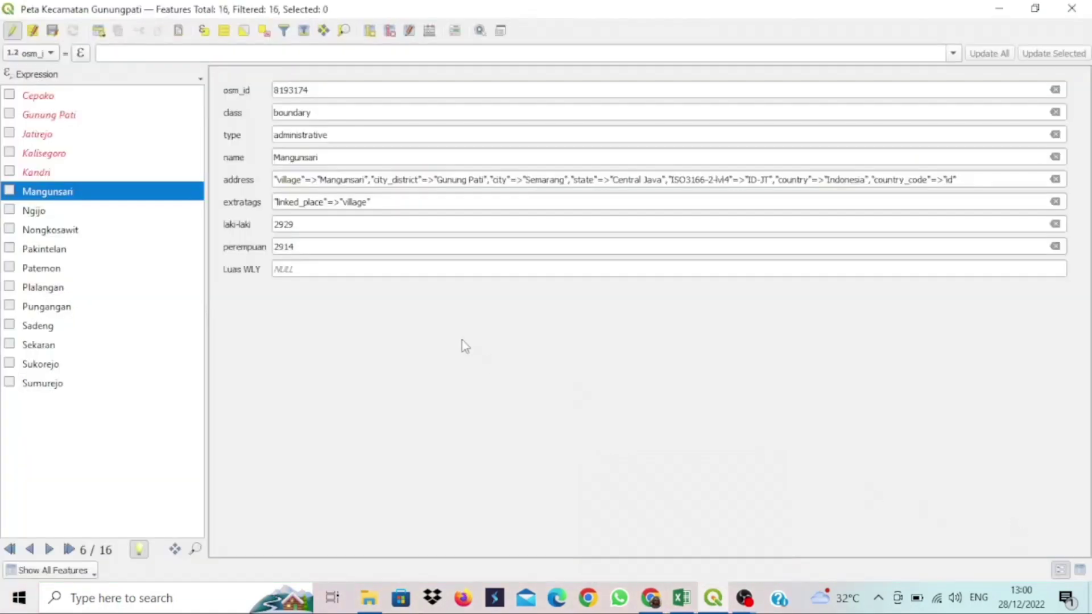
pyautogui.click(425, 271)
pyautogui.write('3,33')
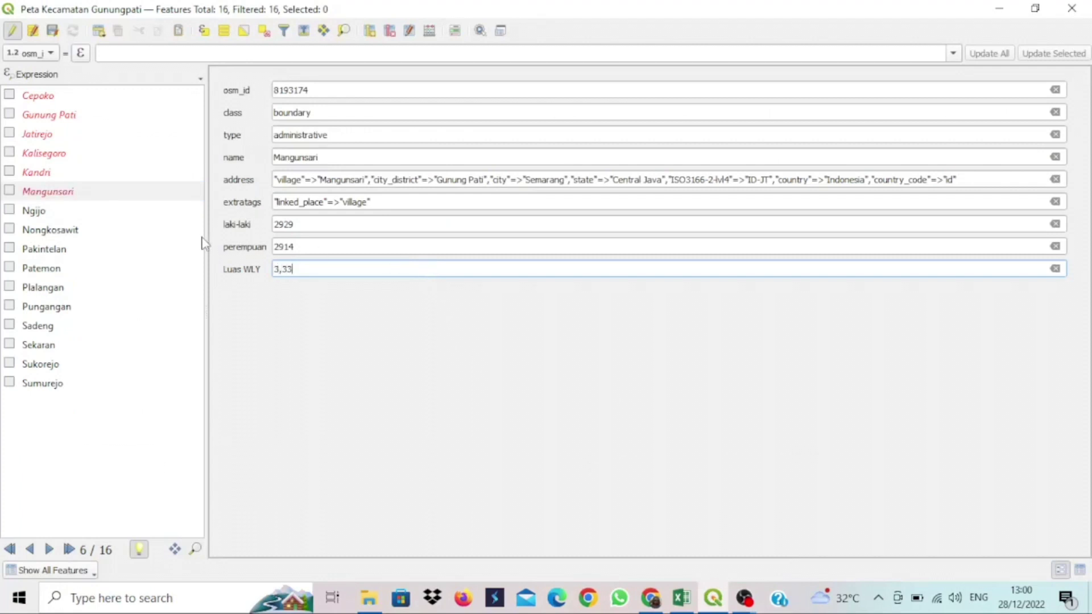
# Step: Using the areas in the Excel sheet, set Luas WLY to 2,07 for Ngijo and 3,17 for Nongkosawit
pyautogui.click(91, 209)
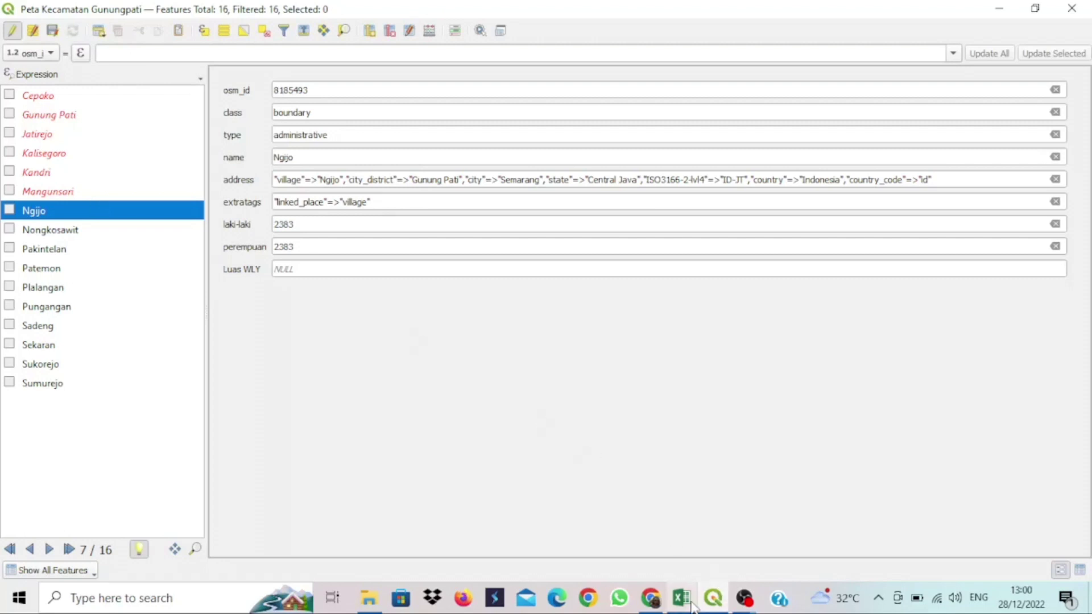
pyautogui.moveTo(677, 540)
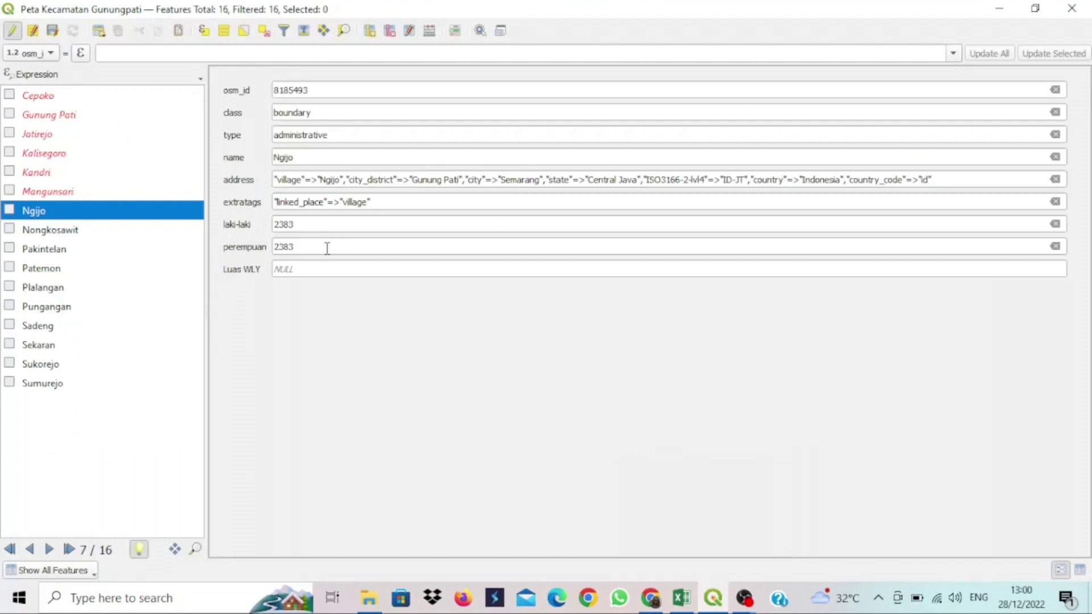
pyautogui.click(329, 263)
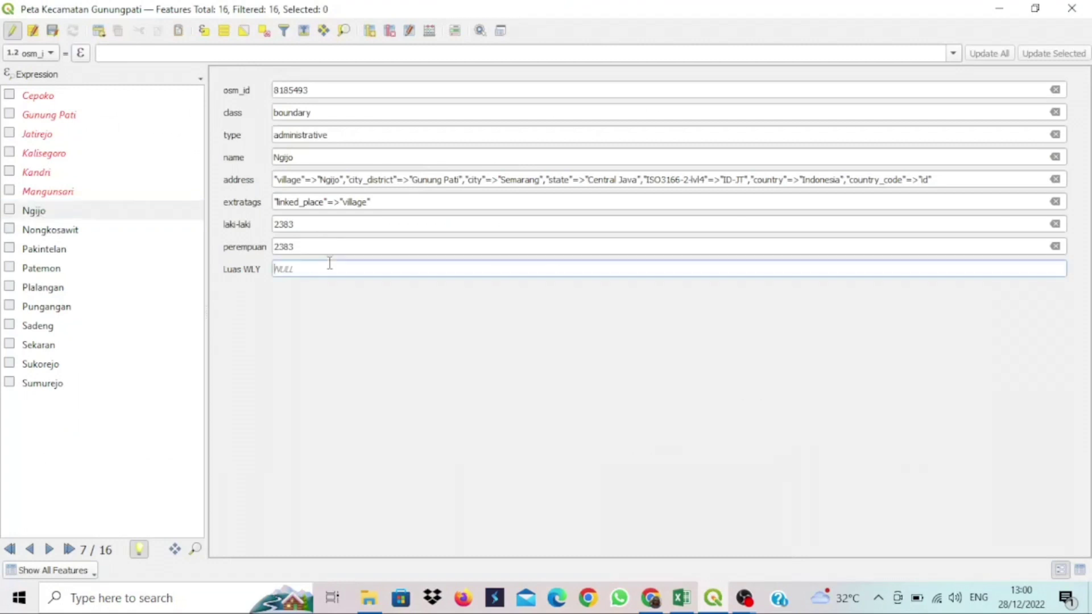
pyautogui.write('2,')
pyautogui.write('07')
pyautogui.click(139, 235)
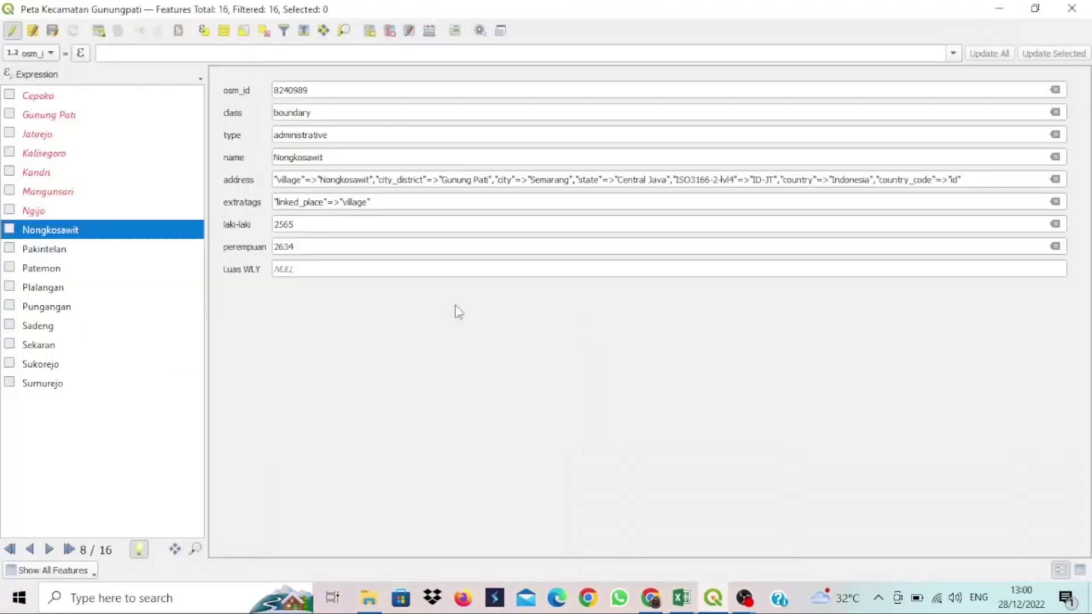
pyautogui.click(395, 269)
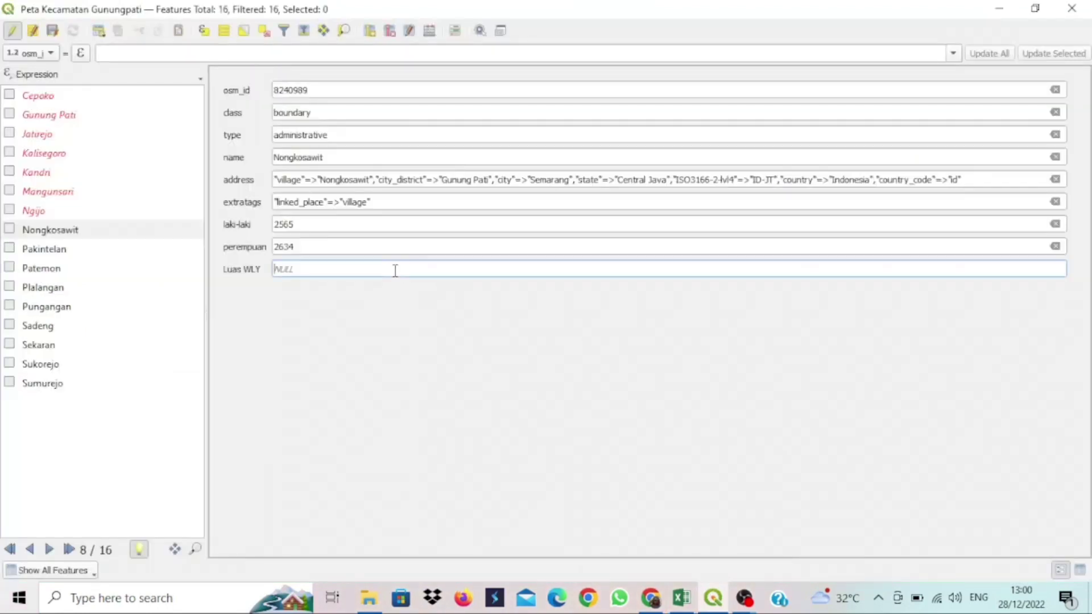
pyautogui.write('3,17')
# Step: Look up Pakintelan's area in the Excel sheet and set its Luas WLY to 3,26 in QGIS
pyautogui.click(158, 248)
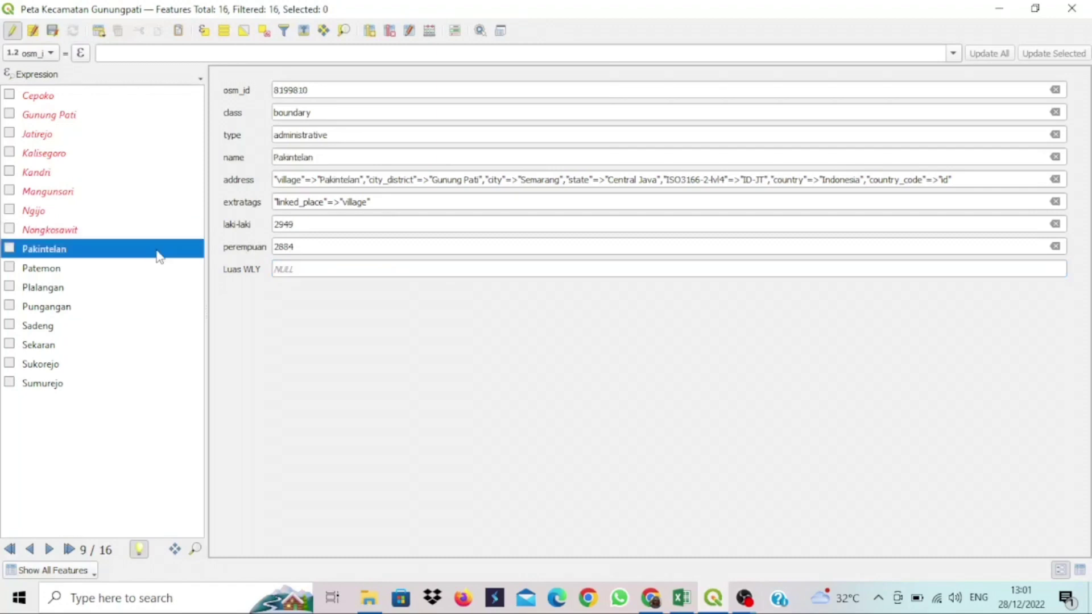
pyautogui.click(487, 270)
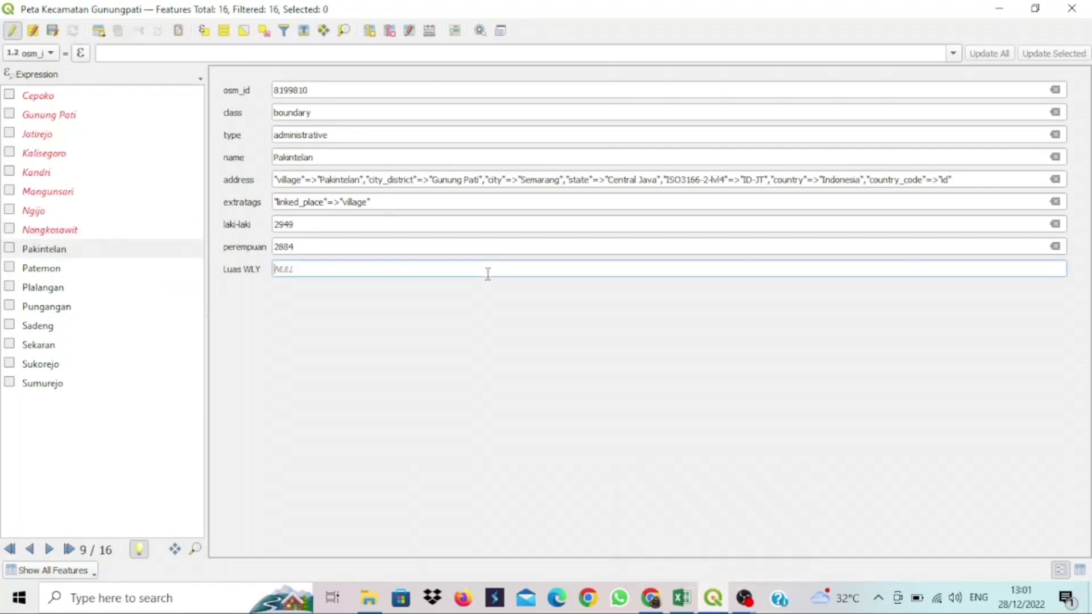
pyautogui.moveTo(681, 600)
pyautogui.moveTo(663, 521)
pyautogui.write('3,26')
# Step: Look up Patemon's area in the Excel sheet and set its Luas WLY to 3,44 in QGIS
pyautogui.click(192, 273)
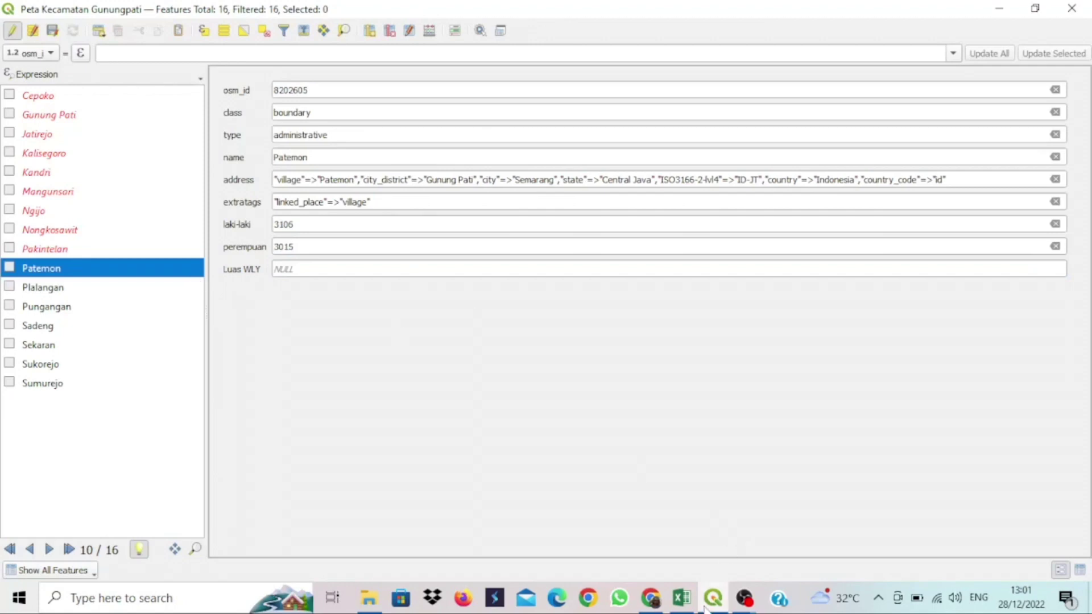
pyautogui.click(694, 519)
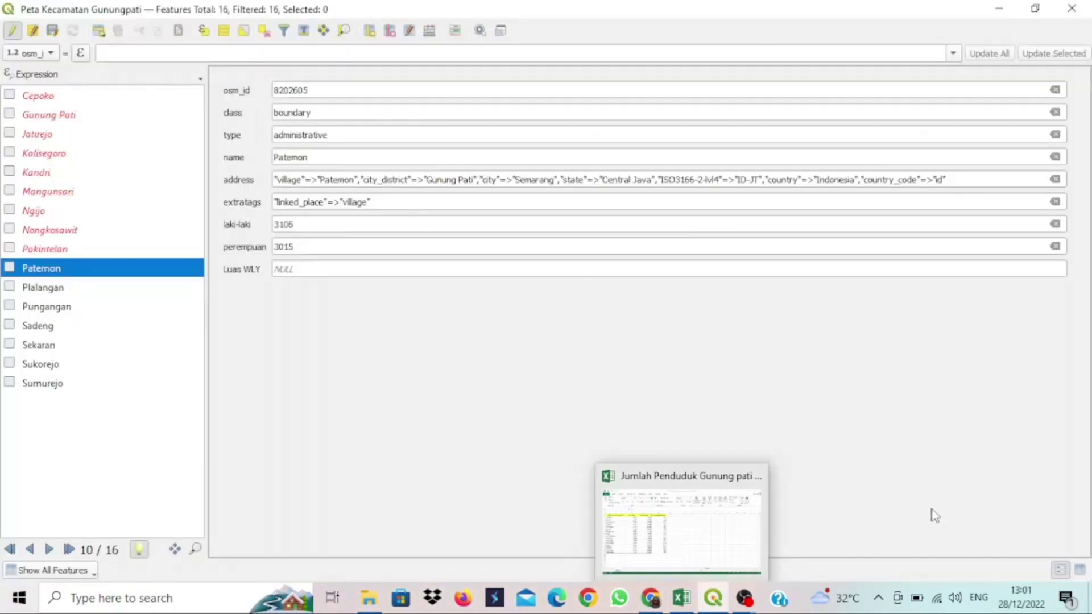
pyautogui.click(418, 272)
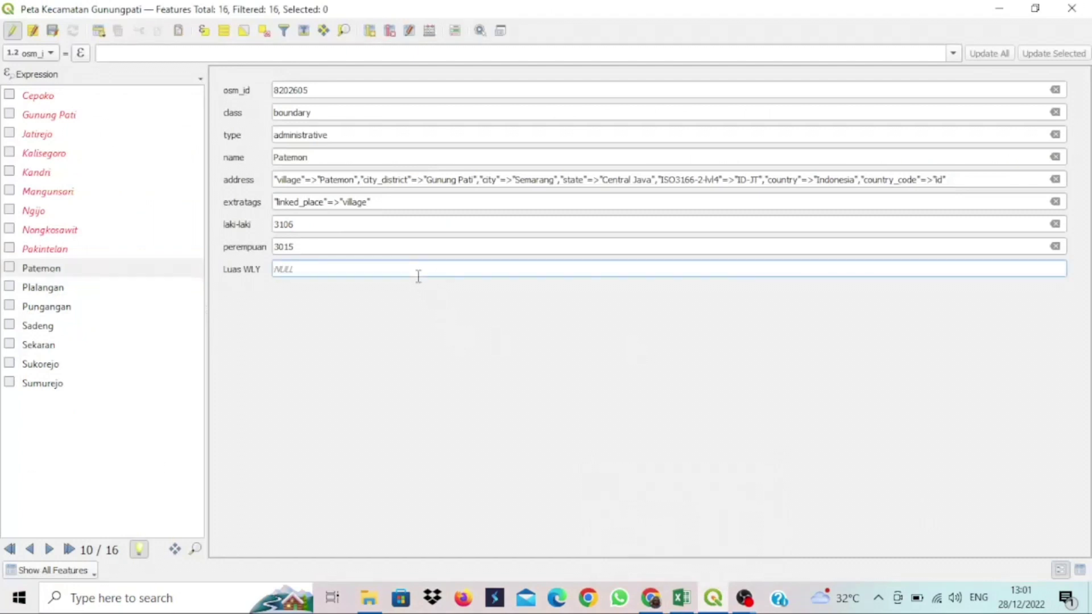
pyautogui.write('3,44')
# Step: Look up Plalangan's area in the Excel sheet and set its Luas WLY to 3,37 in QGIS
pyautogui.click(43, 289)
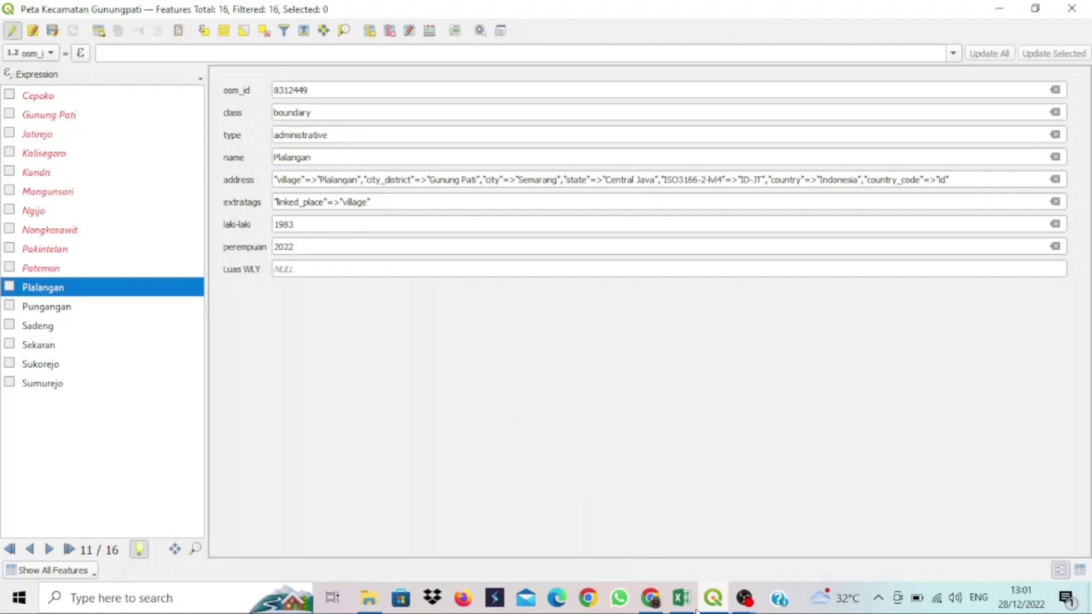
pyautogui.moveTo(682, 597)
pyautogui.moveTo(690, 525)
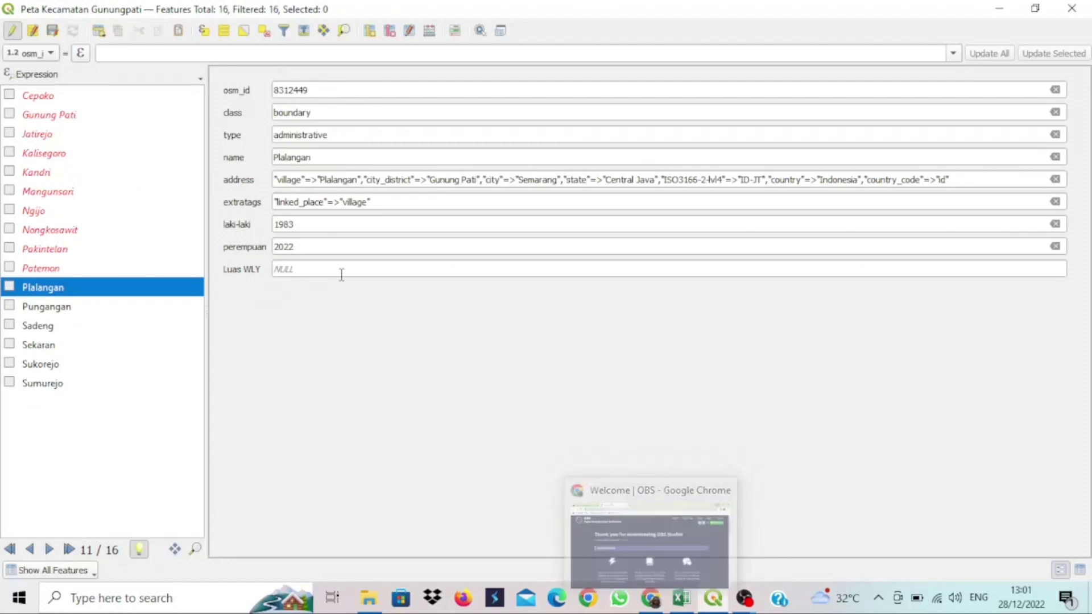
pyautogui.click(341, 275)
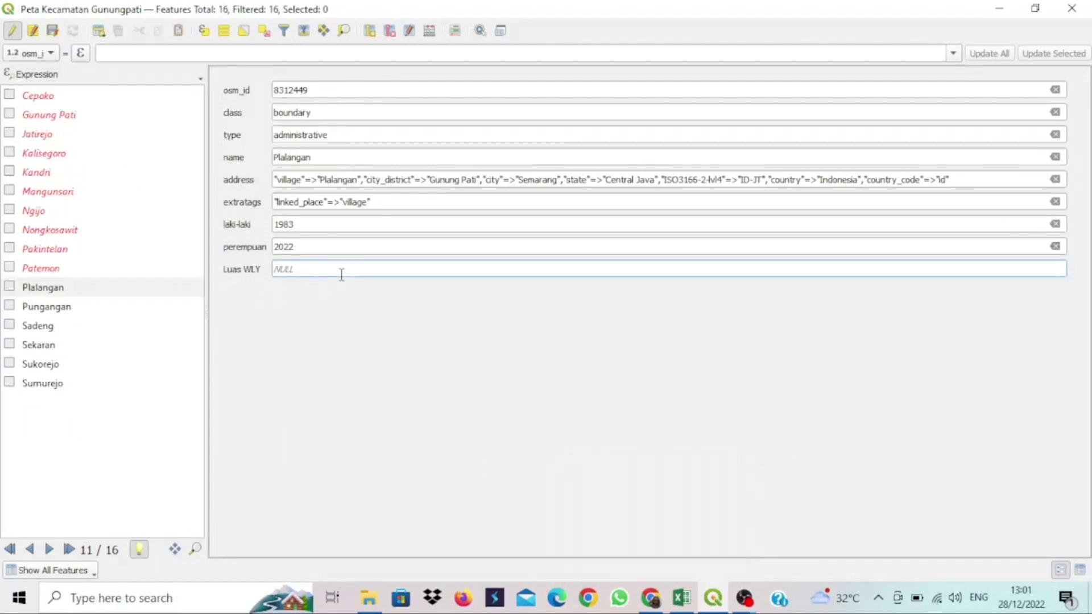
pyautogui.write('3,37')
# Step: Look up Pungangan's area in the Excel sheet and set its Luas WLY to 3,59 in QGIS
pyautogui.click(161, 308)
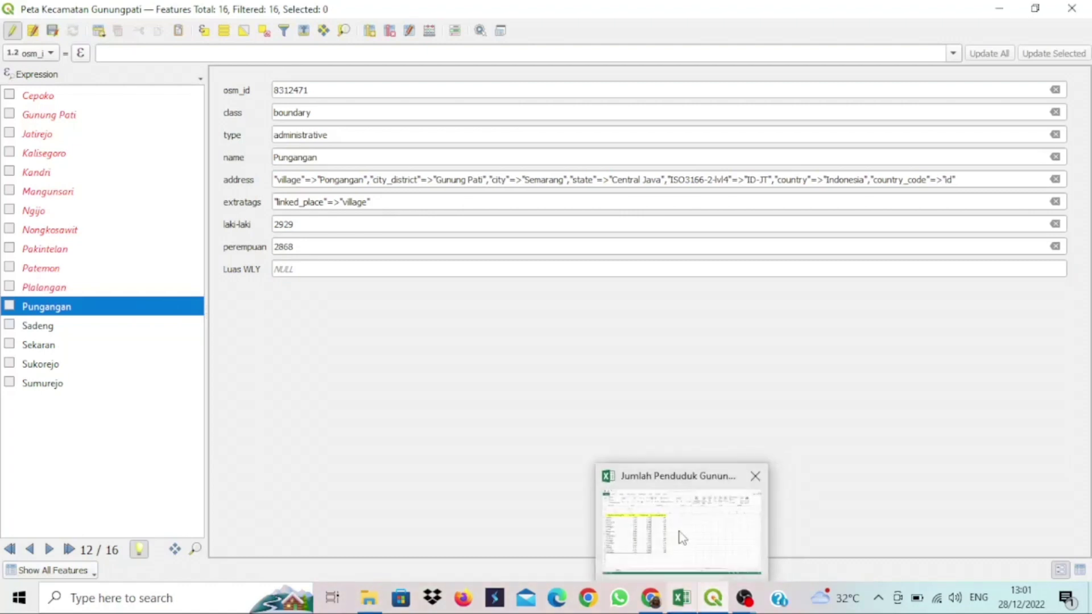
pyautogui.moveTo(680, 536)
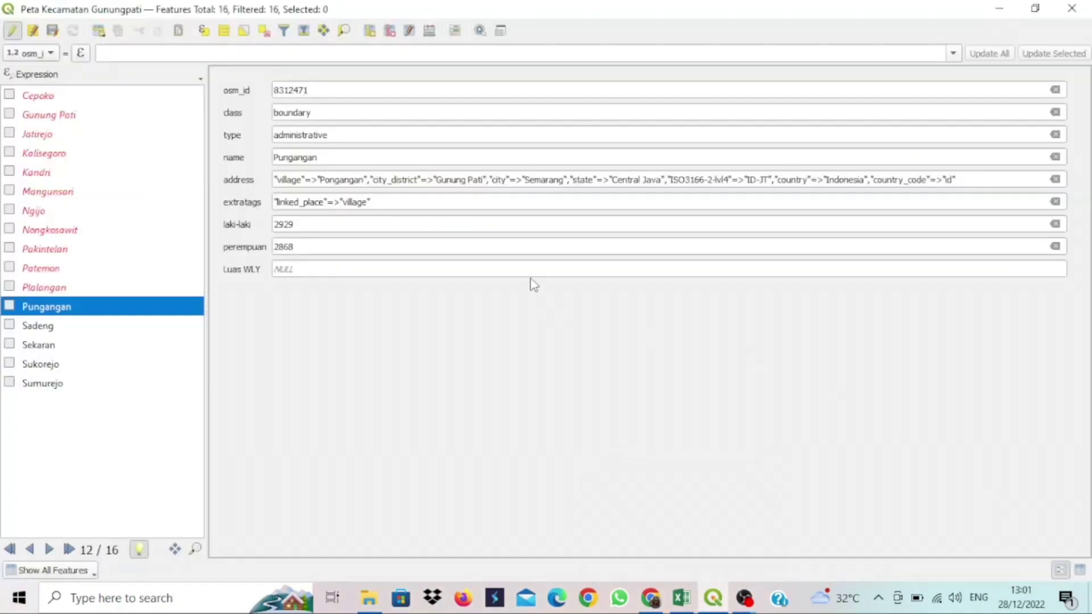
pyautogui.click(532, 269)
pyautogui.write('3')
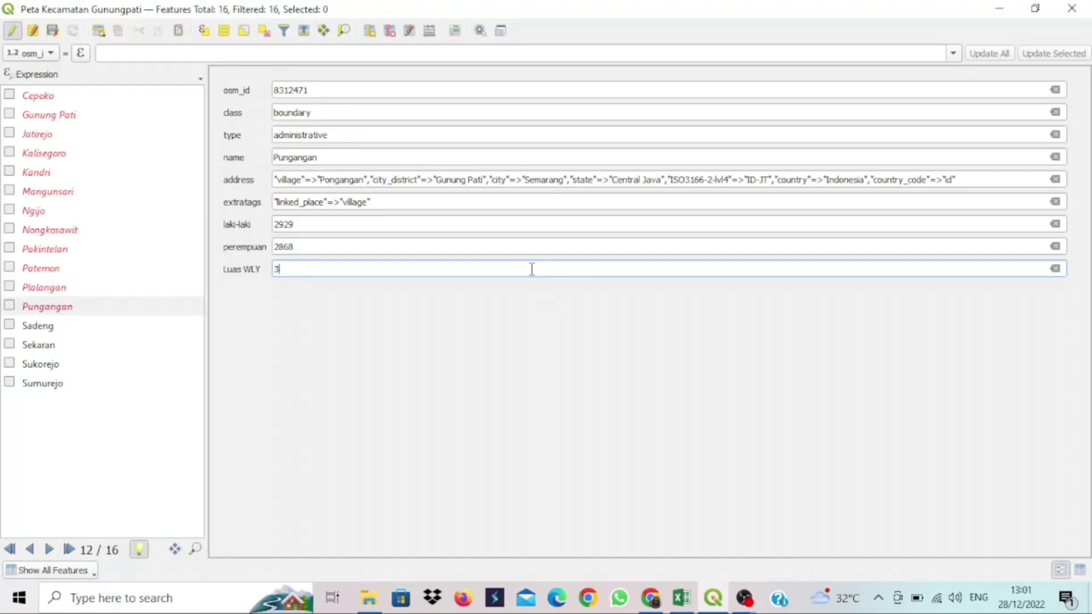
pyautogui.write(',59')
# Step: Look up Sadeng's area in the Excel sheet and set its Luas WLY to 4,51 in QGIS
pyautogui.click(134, 325)
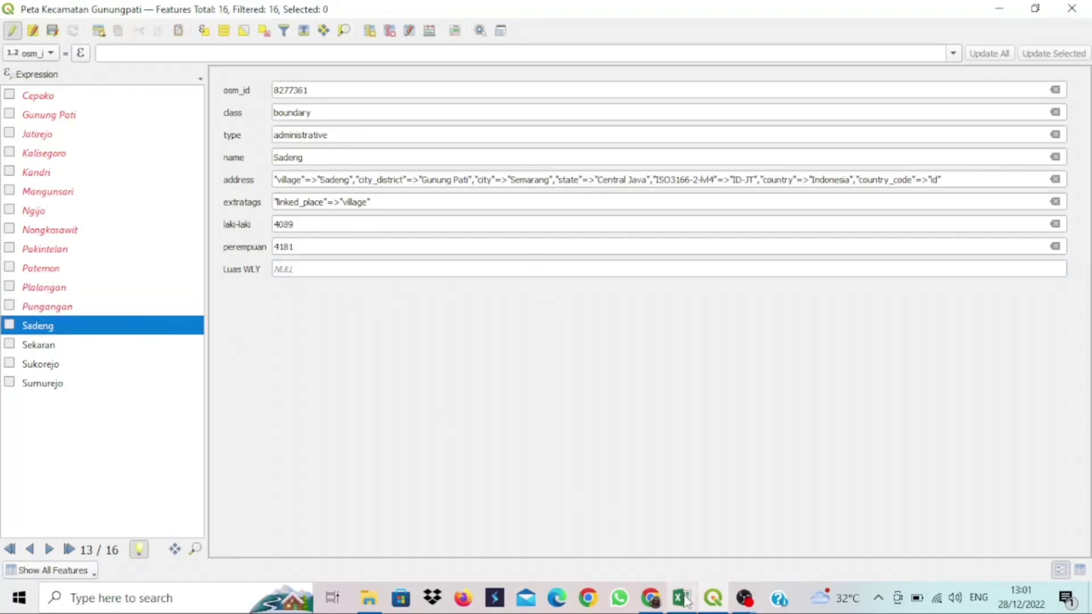
pyautogui.moveTo(682, 598)
pyautogui.click(511, 265)
pyautogui.write('5')
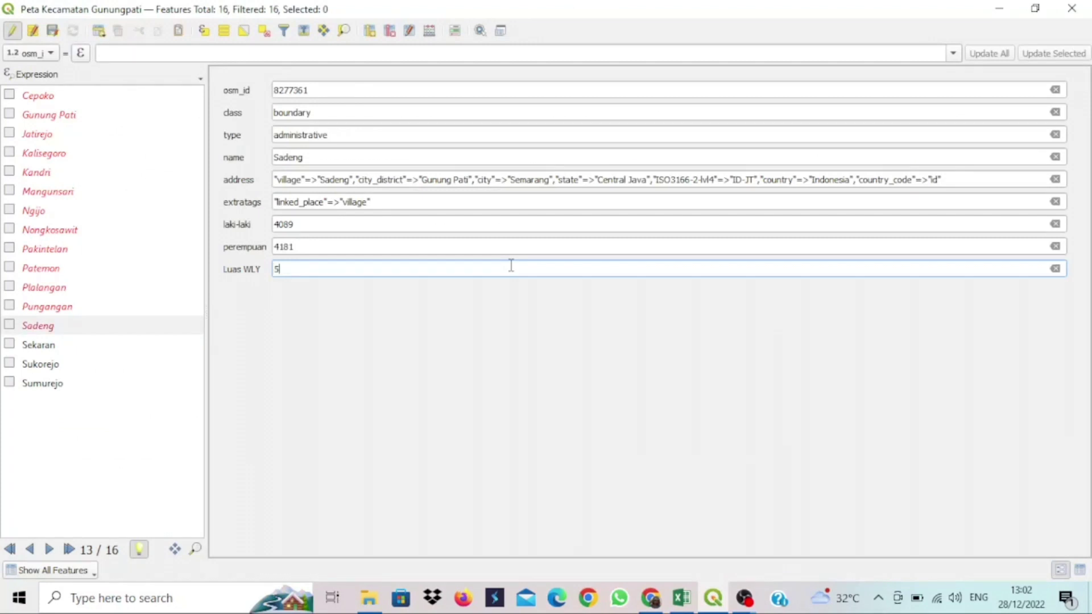
pyautogui.write(',')
pyautogui.press('BackSpace')
pyautogui.press('BackSpace')
pyautogui.write('4,51')
# Step: Look up Sekaran's area in the Excel sheet and enter it as the Luas WLY of the Sekaran record in QGIS
pyautogui.click(128, 346)
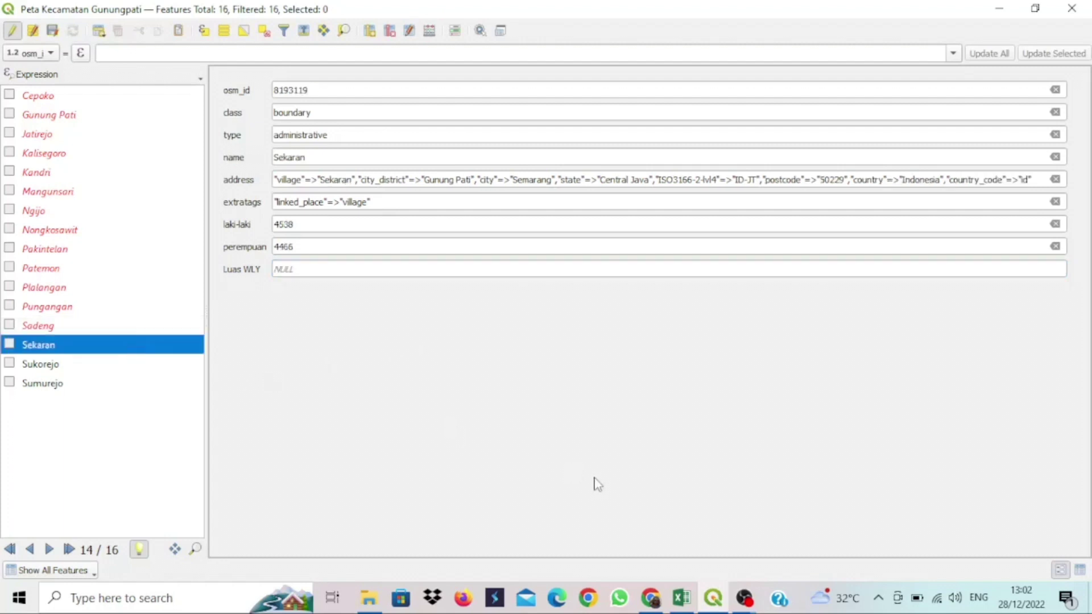
pyautogui.moveTo(681, 599)
pyautogui.click(505, 263)
pyautogui.write('5,')
pyautogui.write('08')
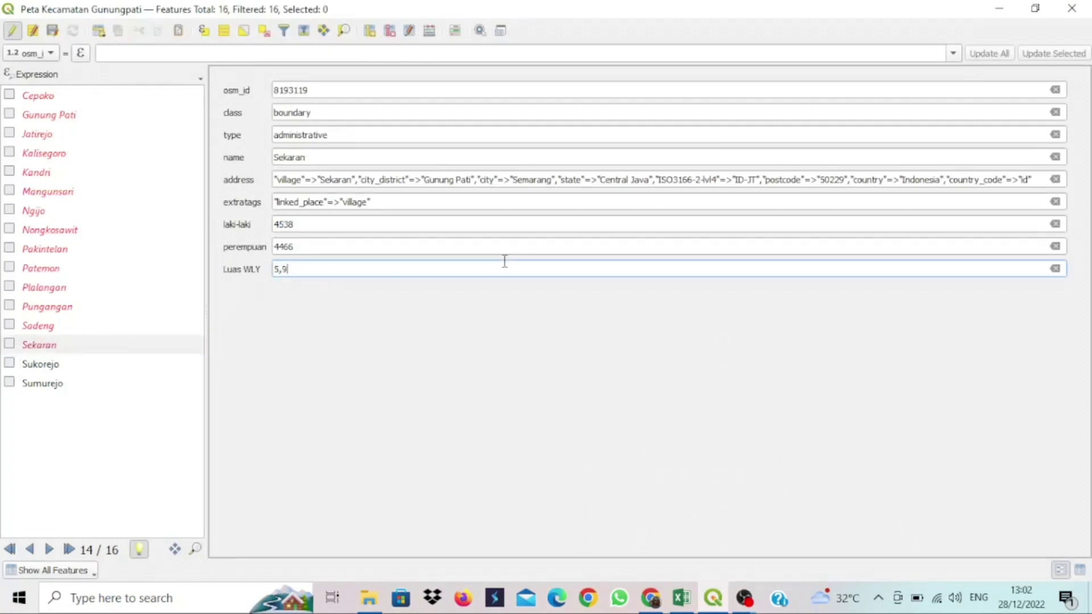
# Step: Set the Luas WLY of the Sukorejo record to 4,42, using its area in the Excel sheet
pyautogui.click(108, 365)
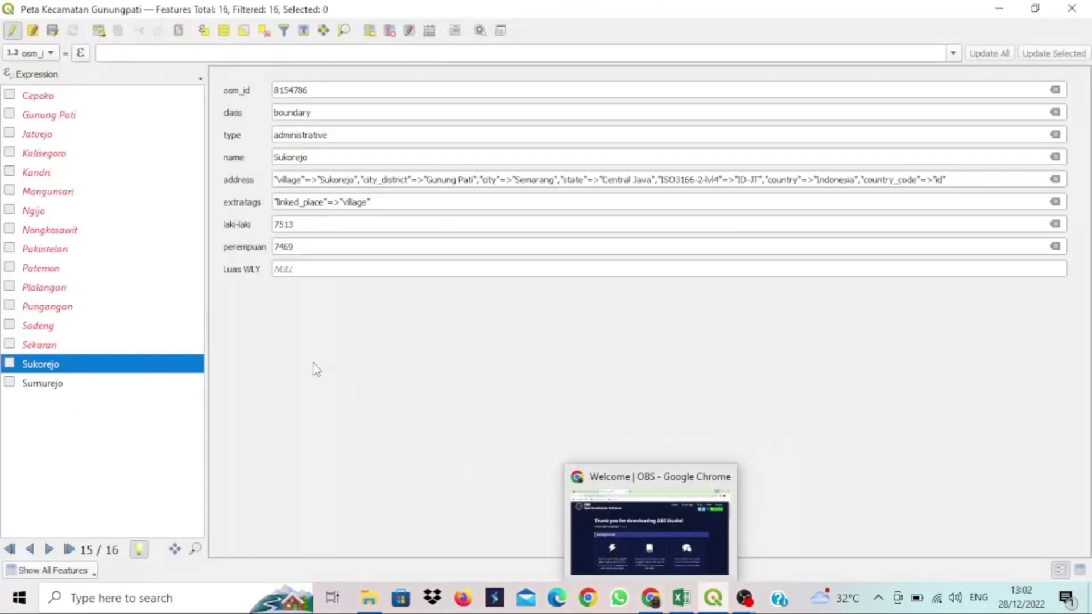
pyautogui.click(372, 268)
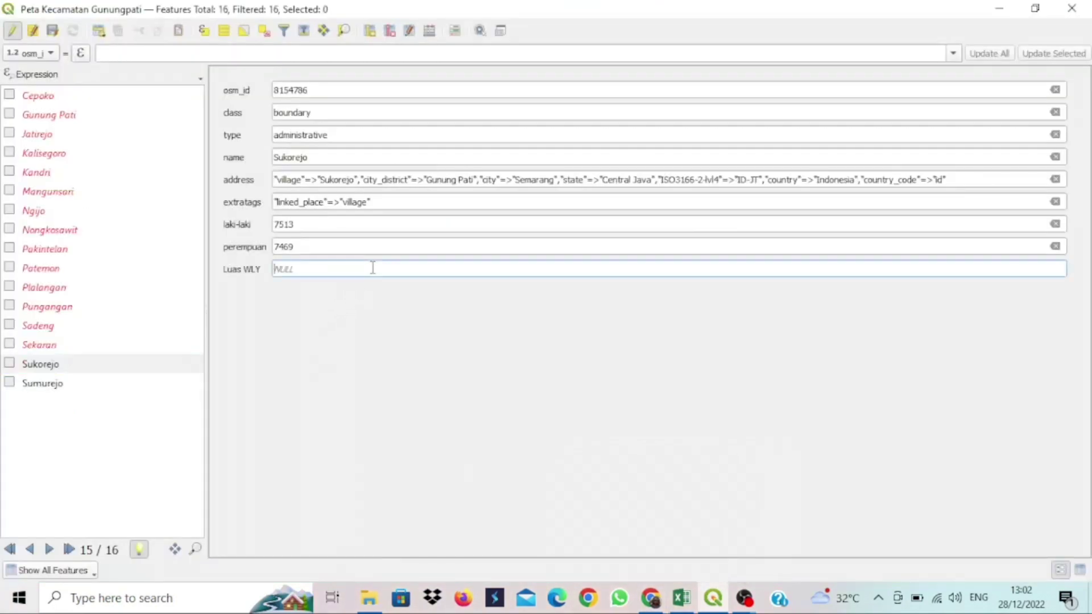
pyautogui.write('4')
pyautogui.write('42')
# Step: Look up Sumurejo's area in the Excel sheet and set its Luas WLY to 3,58 in QGIS
pyautogui.click(132, 381)
pyautogui.moveTo(680, 607)
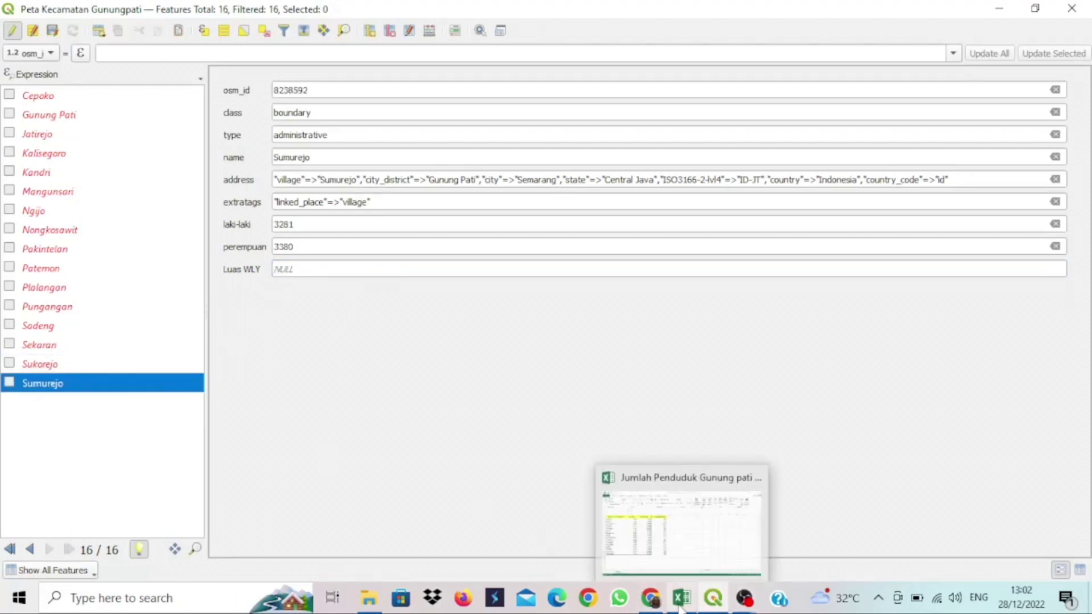
pyautogui.click(690, 534)
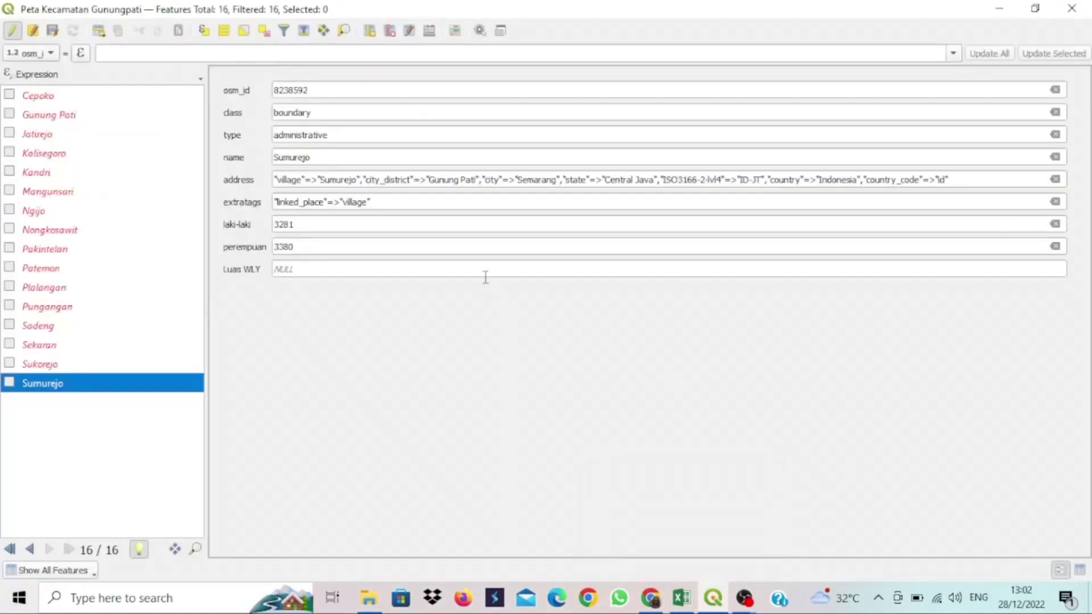
pyautogui.click(486, 275)
pyautogui.write('3,58')
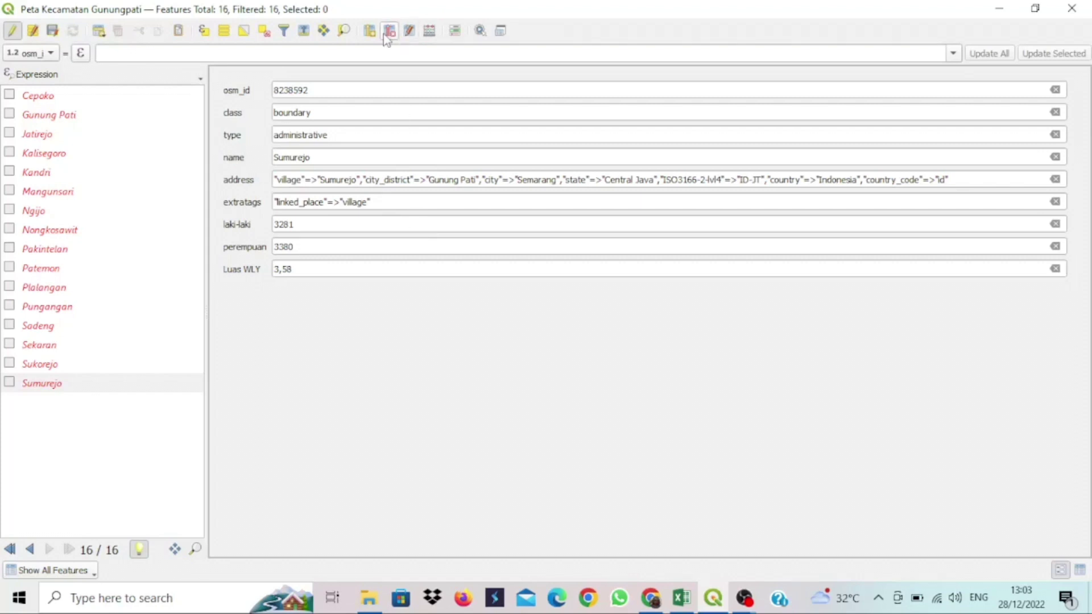
# Step: Set up a new field named JUMLAH2020 in the Field Calculator, with type Integer (64 bit) and length 20
pyautogui.click(429, 31)
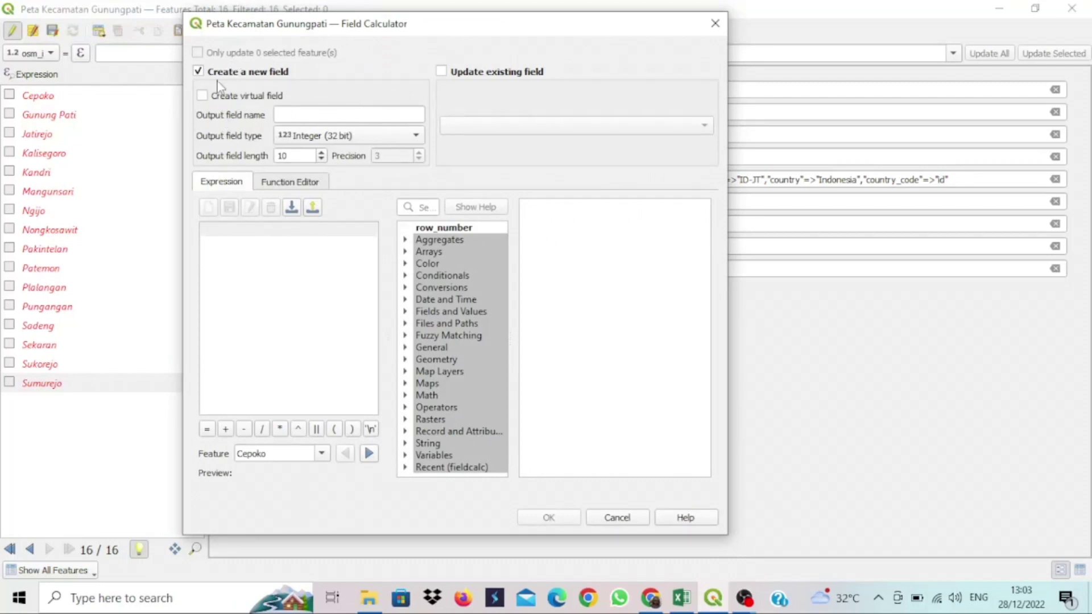
pyautogui.click(313, 116)
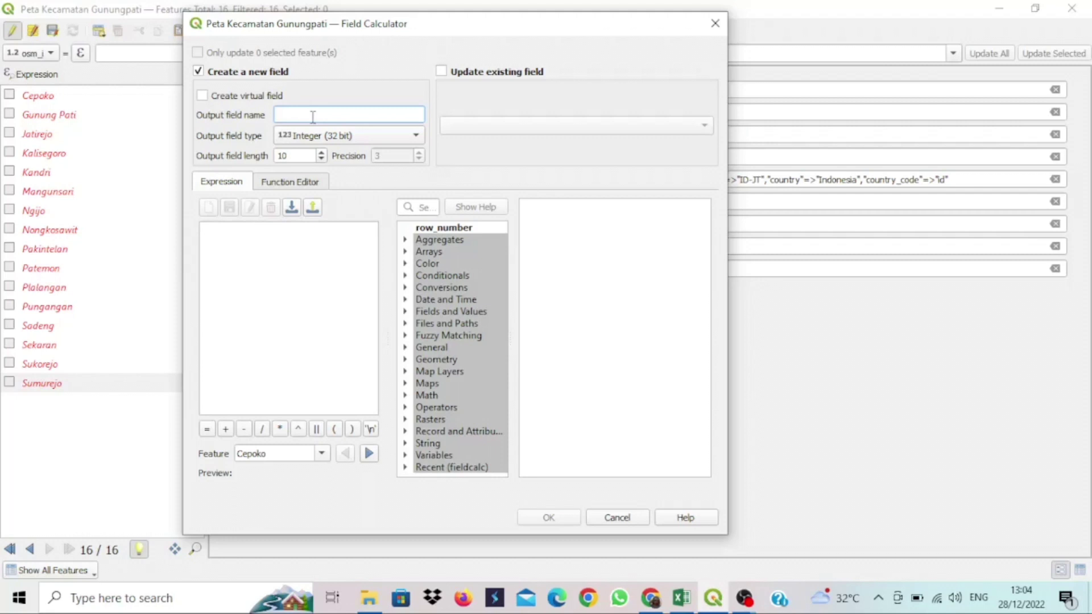
pyautogui.write('JUMLAH2020')
pyautogui.click(353, 136)
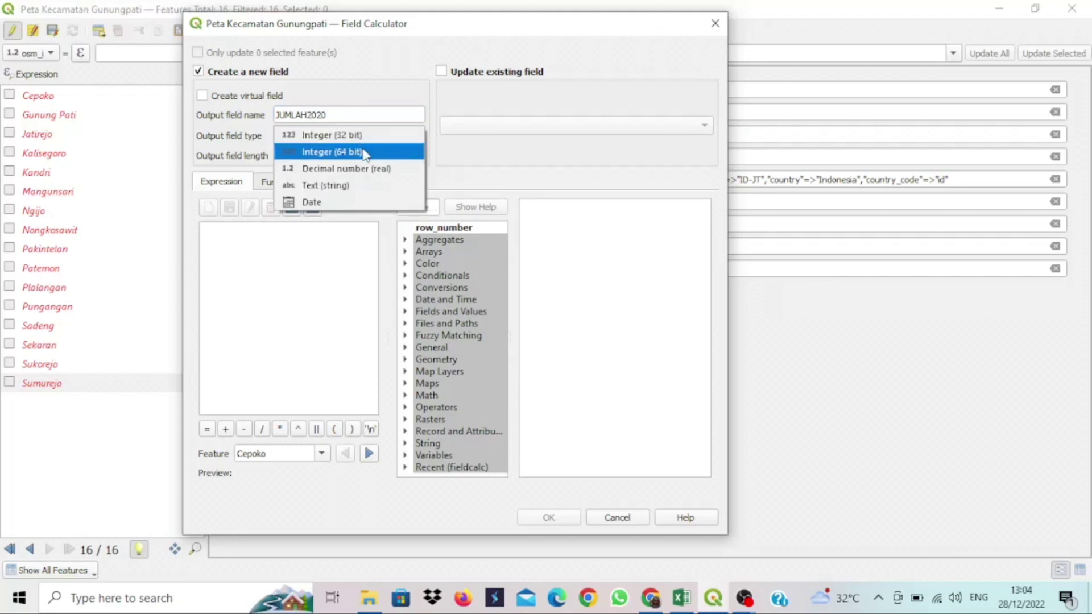
pyautogui.click(364, 152)
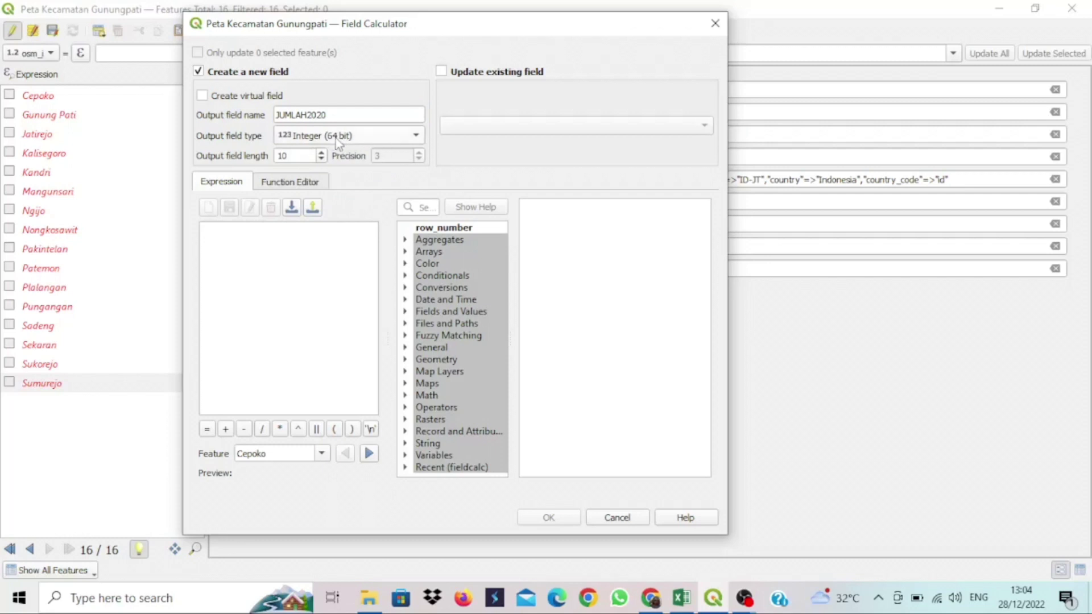
pyautogui.press('BackSpace')
pyautogui.press('BackSpace')
pyautogui.write('20')
# Step: Calculate JUMLAH2020 with the expression "laki-laki" + "perempuan", create the field and close the attribute table
pyautogui.click(405, 311)
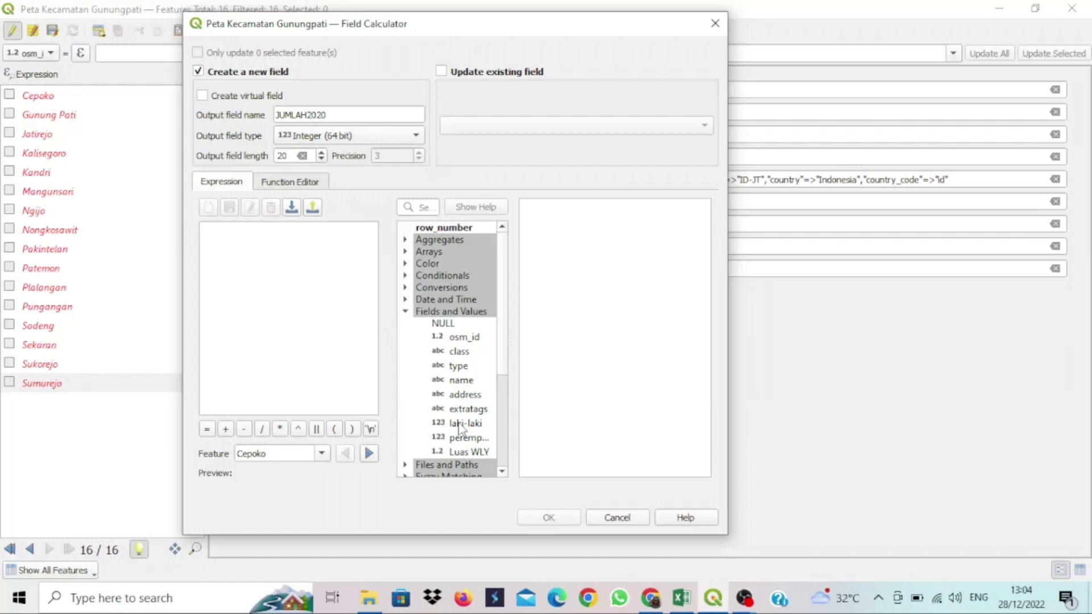
pyautogui.doubleClick(460, 424)
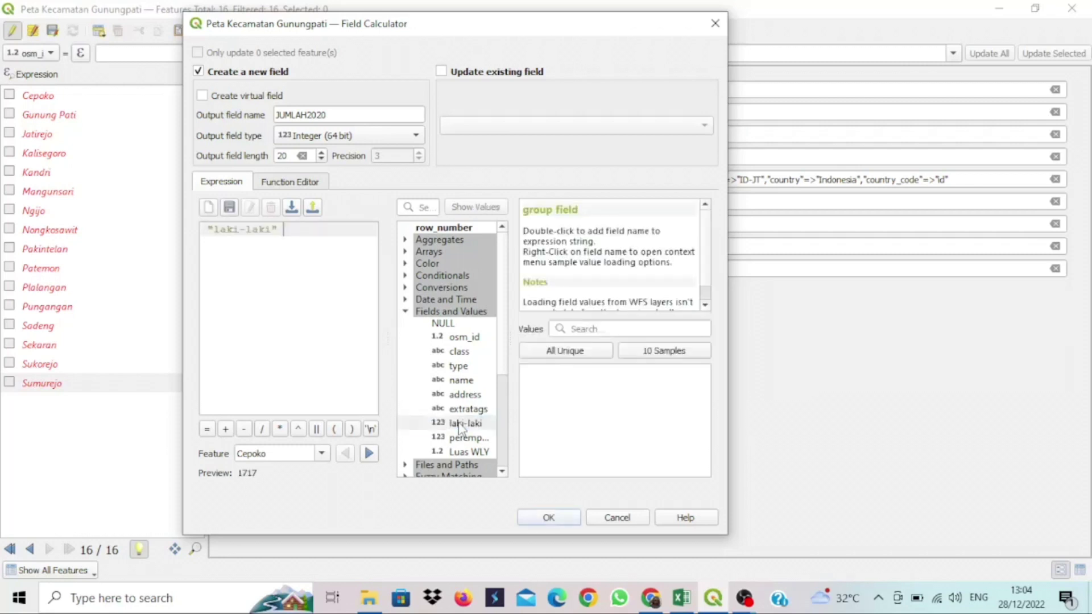
pyautogui.click(226, 430)
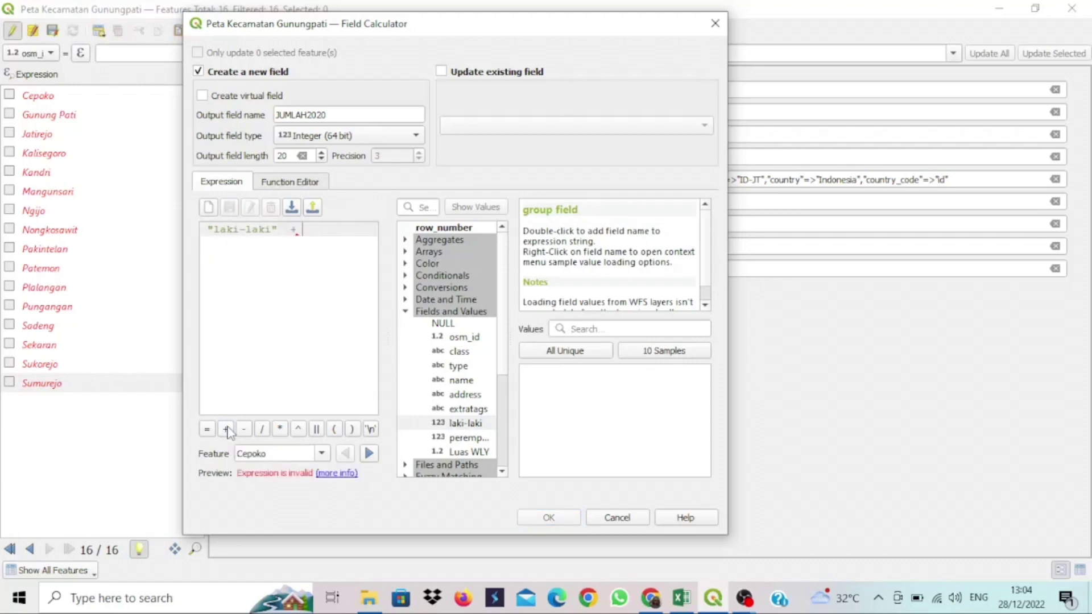
pyautogui.doubleClick(472, 440)
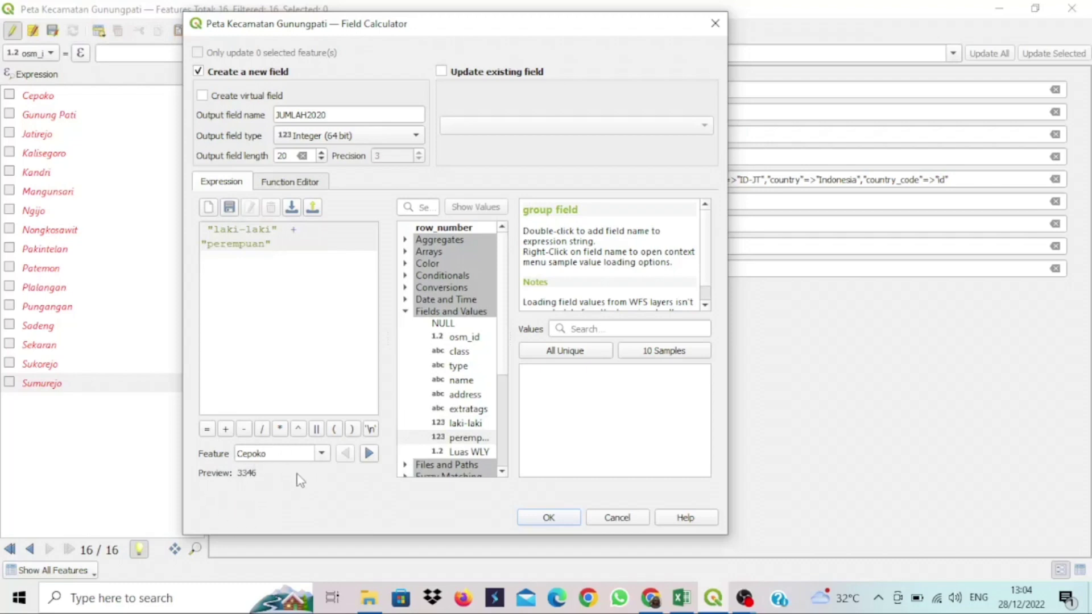
pyautogui.click(550, 518)
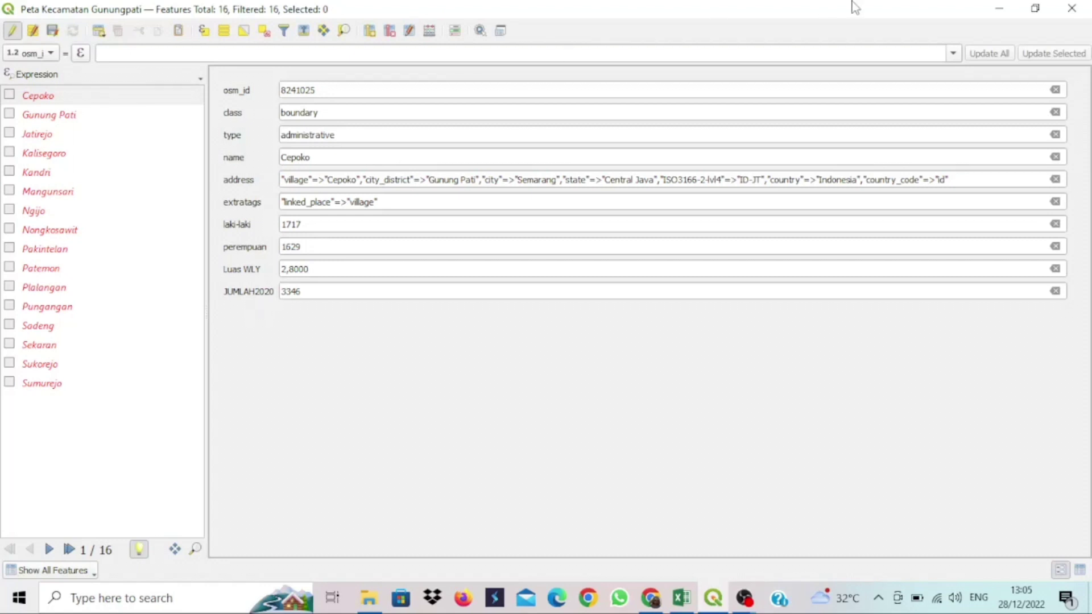
pyautogui.click(1084, 9)
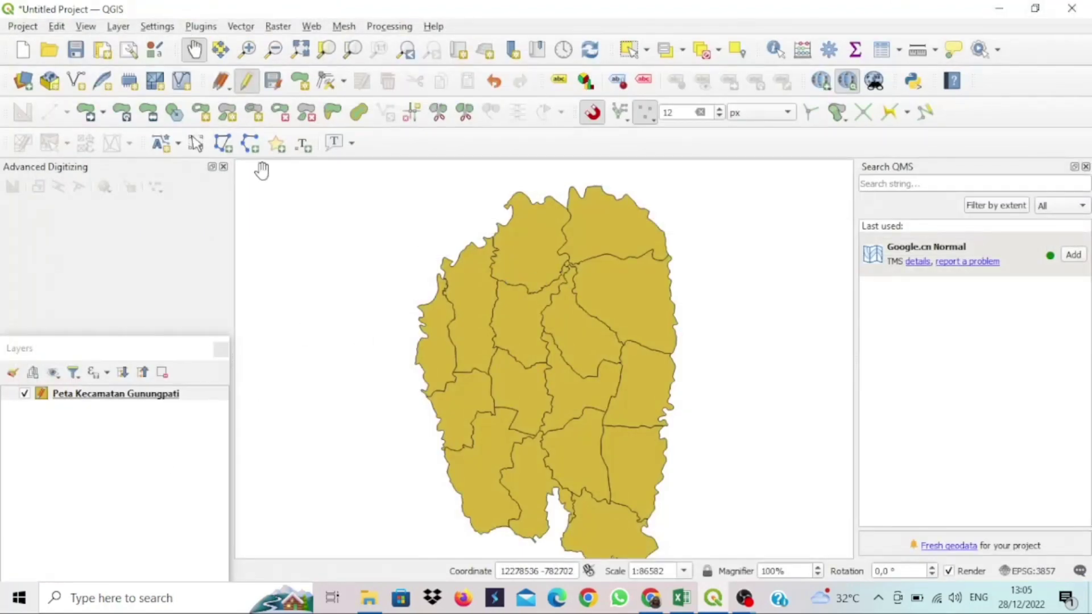
pyautogui.click(119, 27)
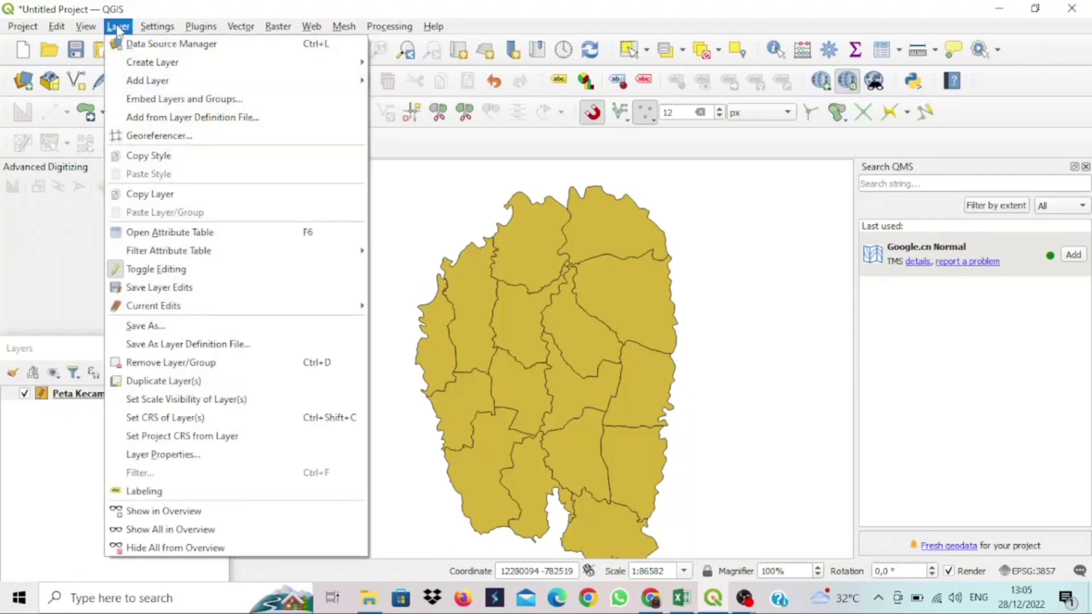
pyautogui.click(118, 27)
pyautogui.click(157, 27)
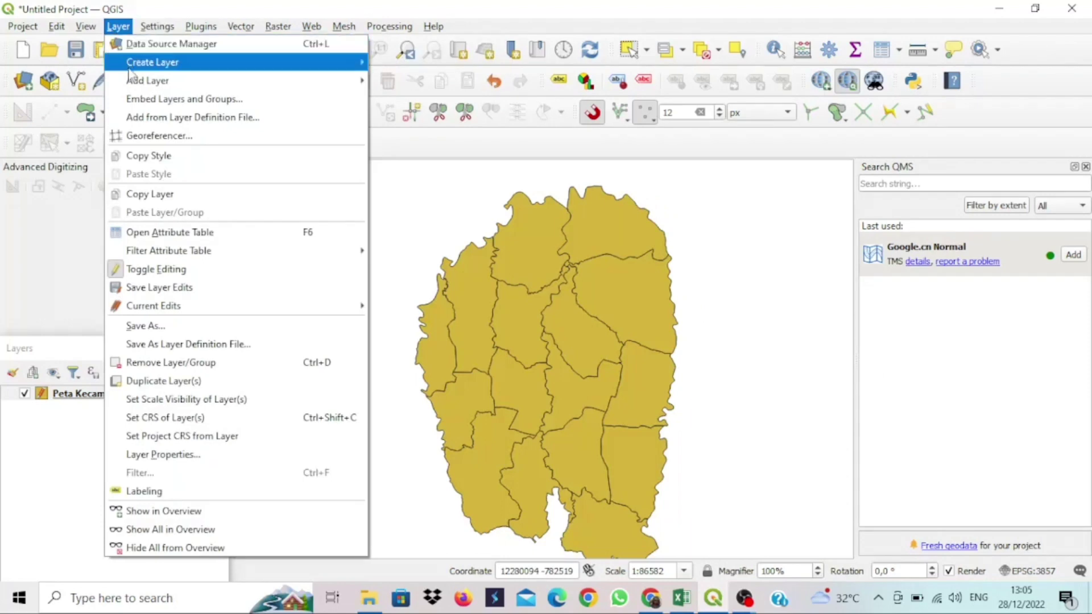
pyautogui.moveTo(128, 80)
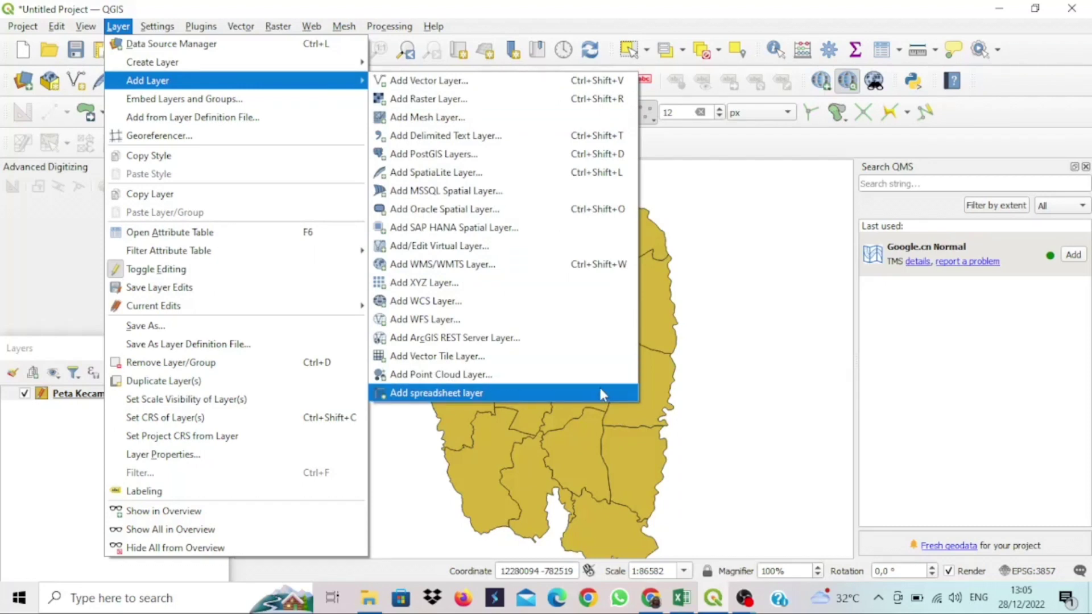
pyautogui.click(699, 405)
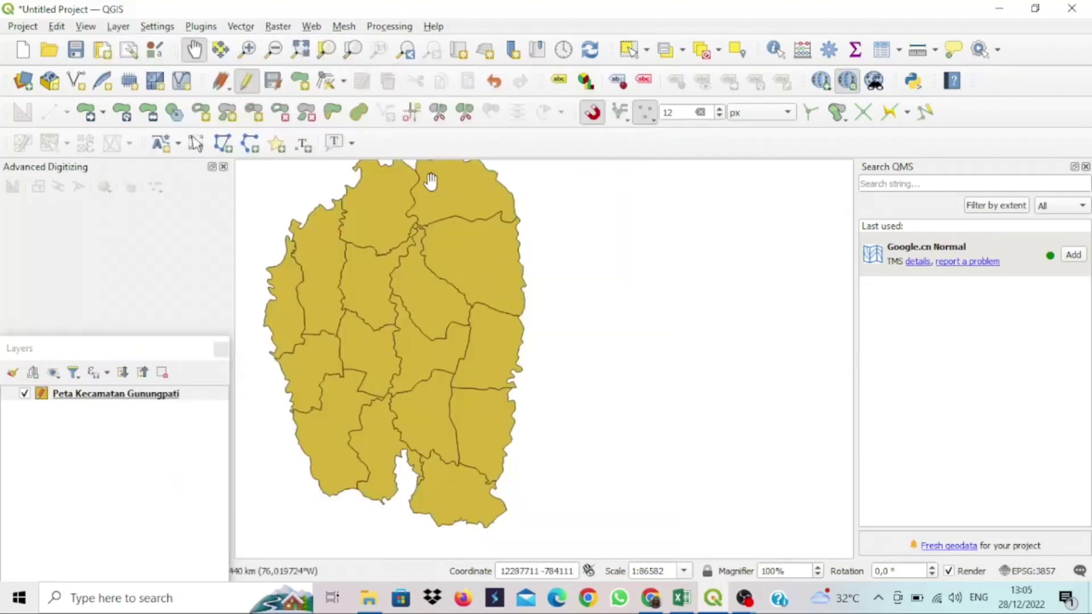
pyautogui.moveTo(421, 231); pyautogui.dragTo(516, 260)
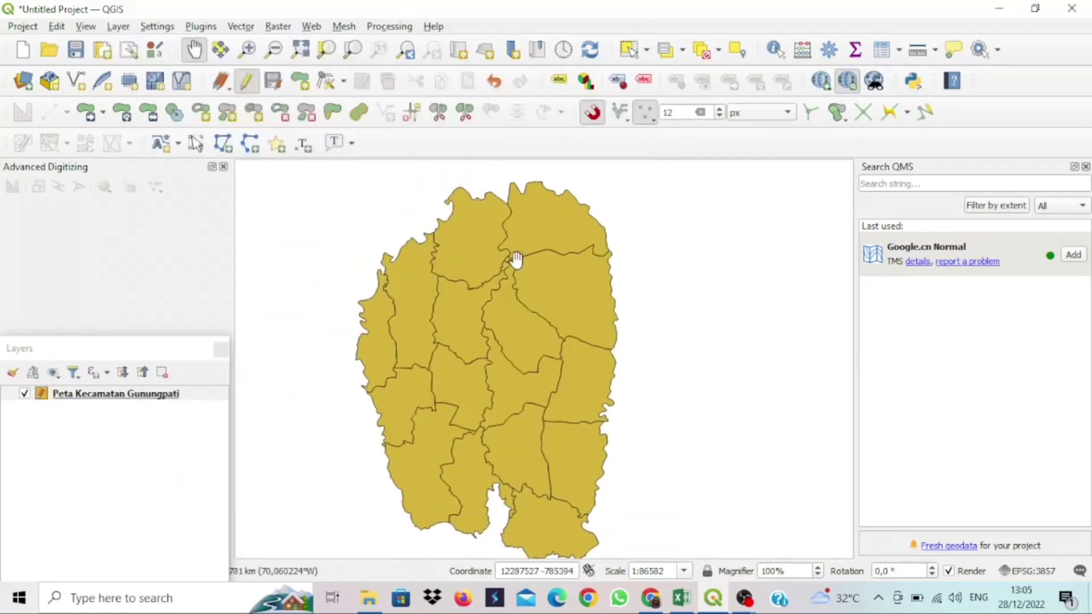
# Step: Search the plugin manager for "spr" and check that the Spreadsheet Layers plugin is installed
pyautogui.click(197, 28)
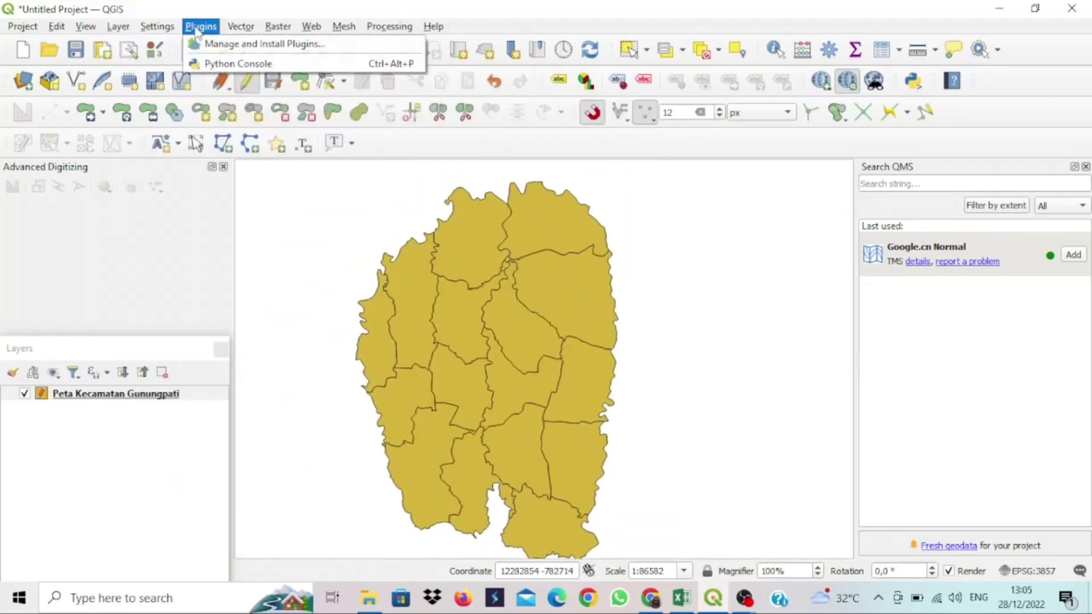
pyautogui.click(252, 50)
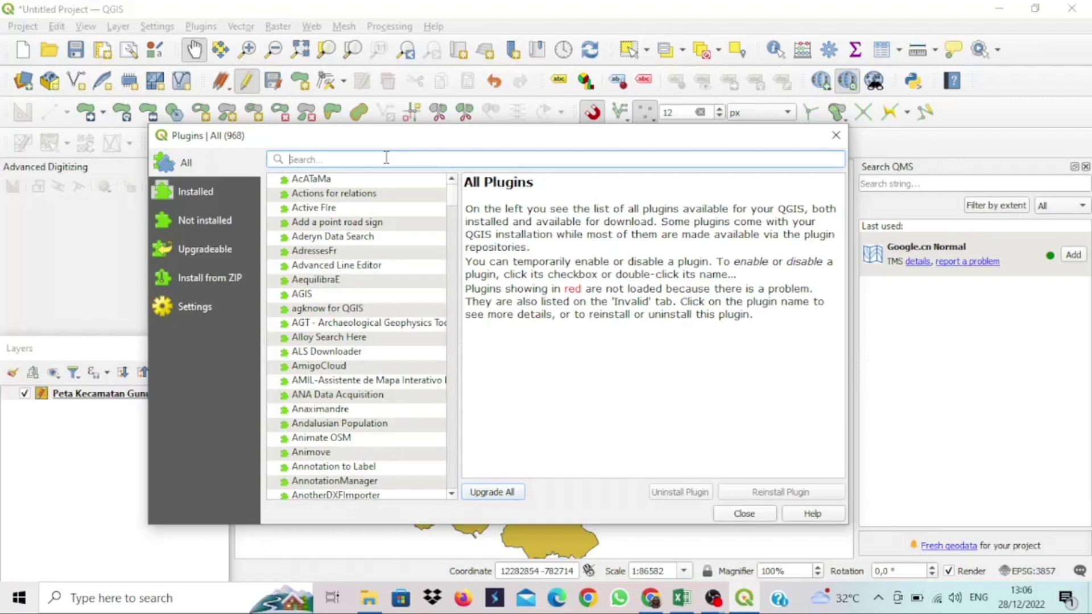
pyautogui.write('spr')
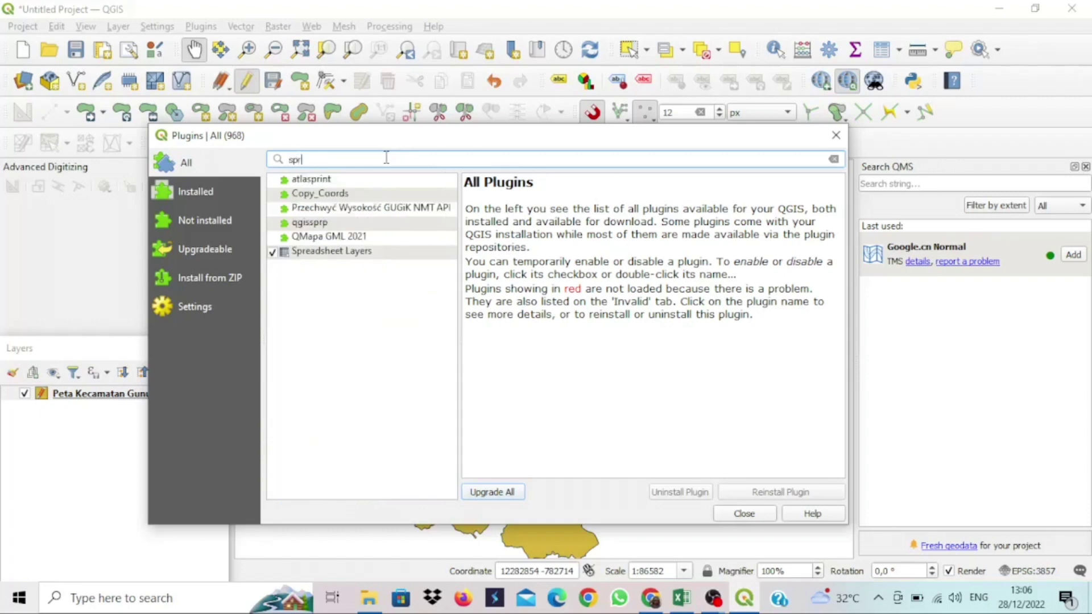
pyautogui.click(370, 256)
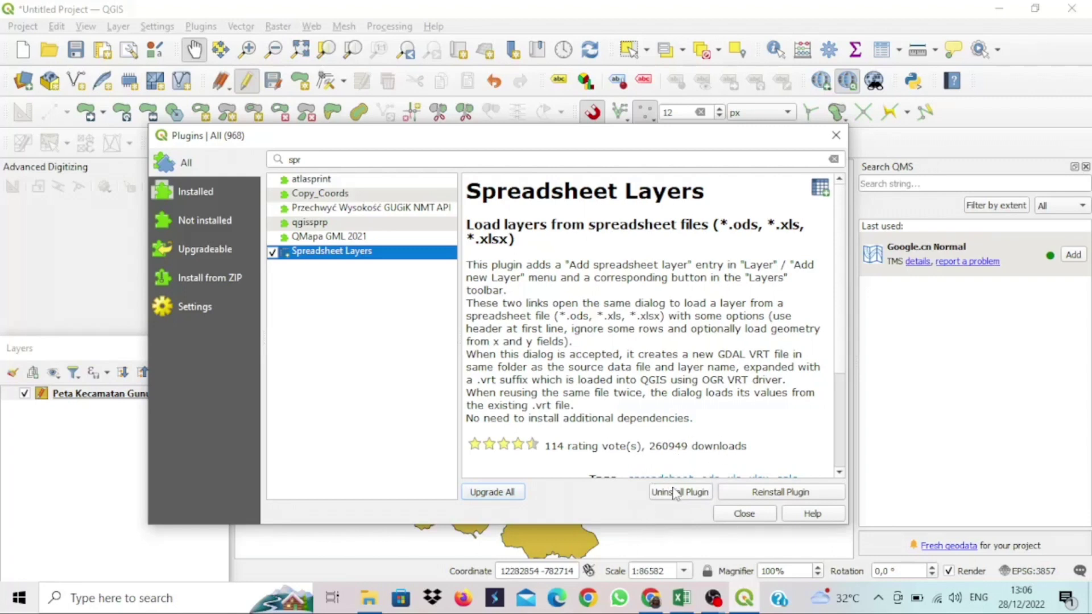
pyautogui.click(836, 137)
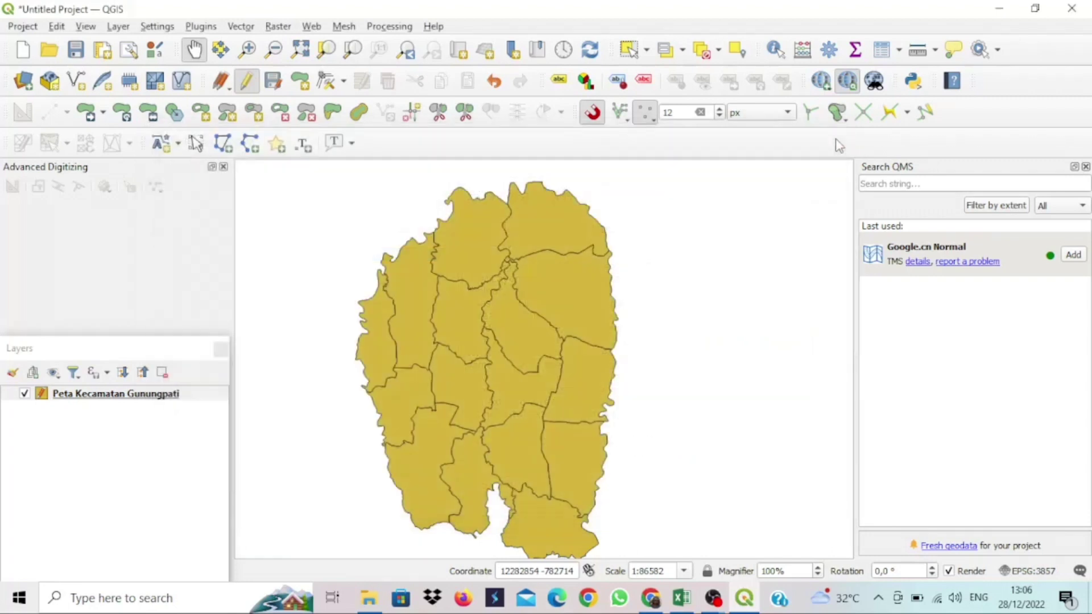
# Step: Add Sheet1 of the positif DBD spreadsheet from the UAS QGIS folder as a layer, overwriting the existing .vrt file
pyautogui.click(118, 27)
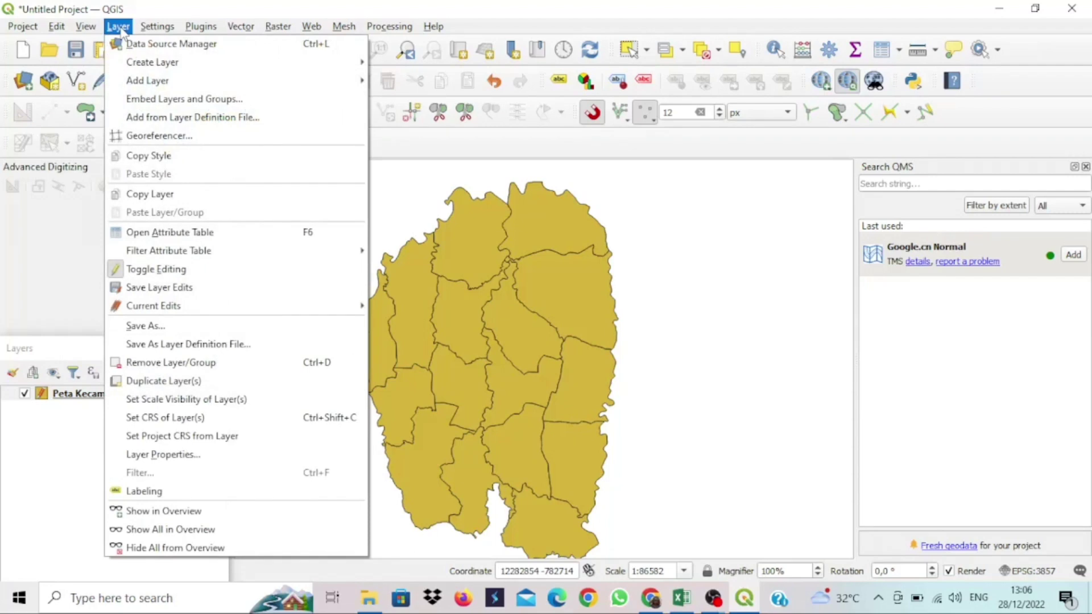
pyautogui.moveTo(151, 83)
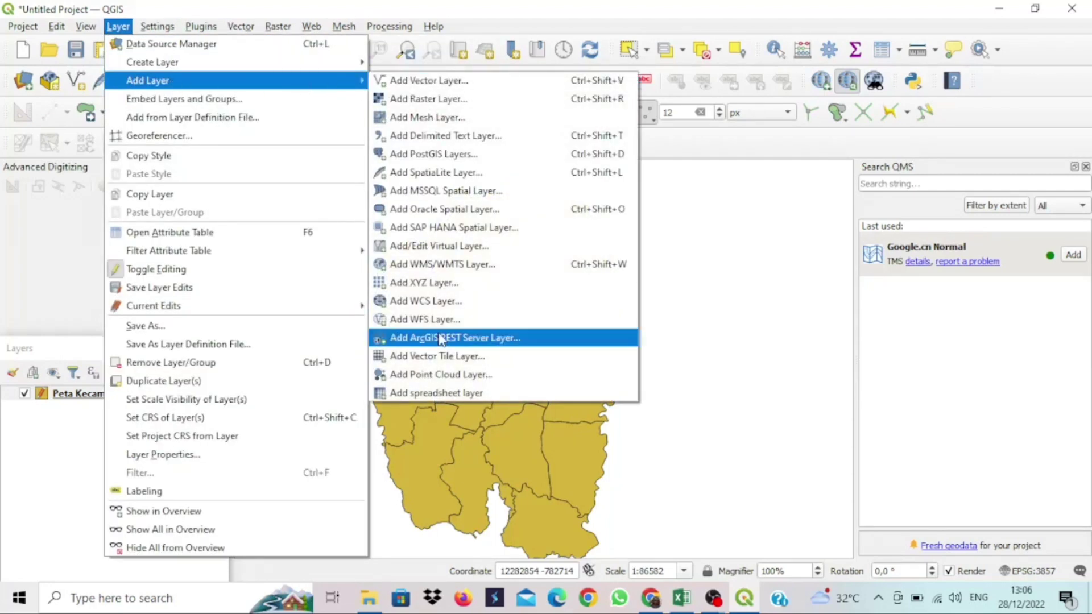
pyautogui.click(455, 393)
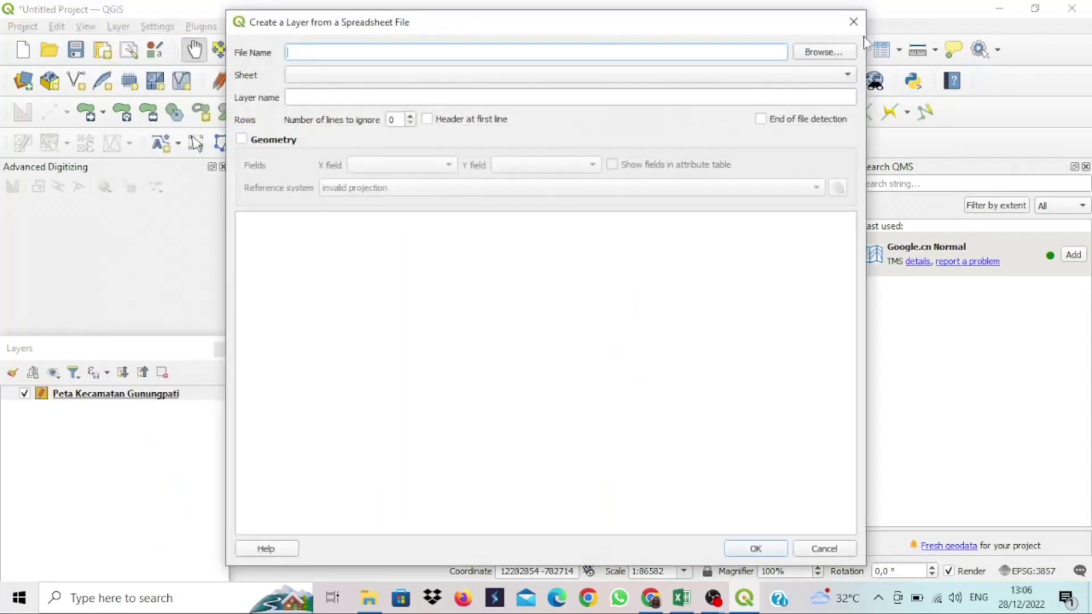
pyautogui.click(818, 52)
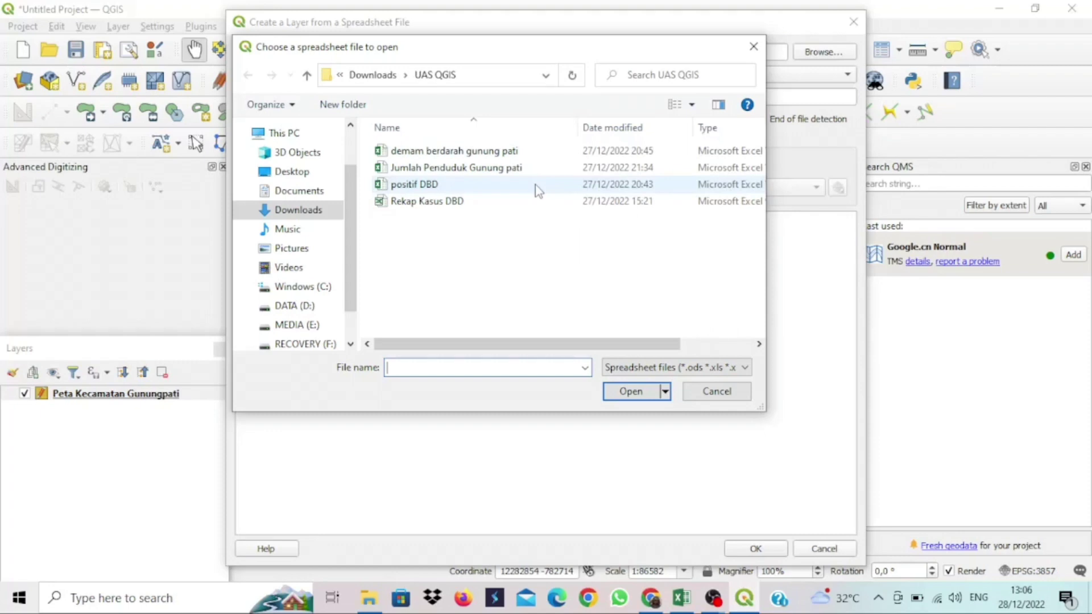
pyautogui.click(578, 185)
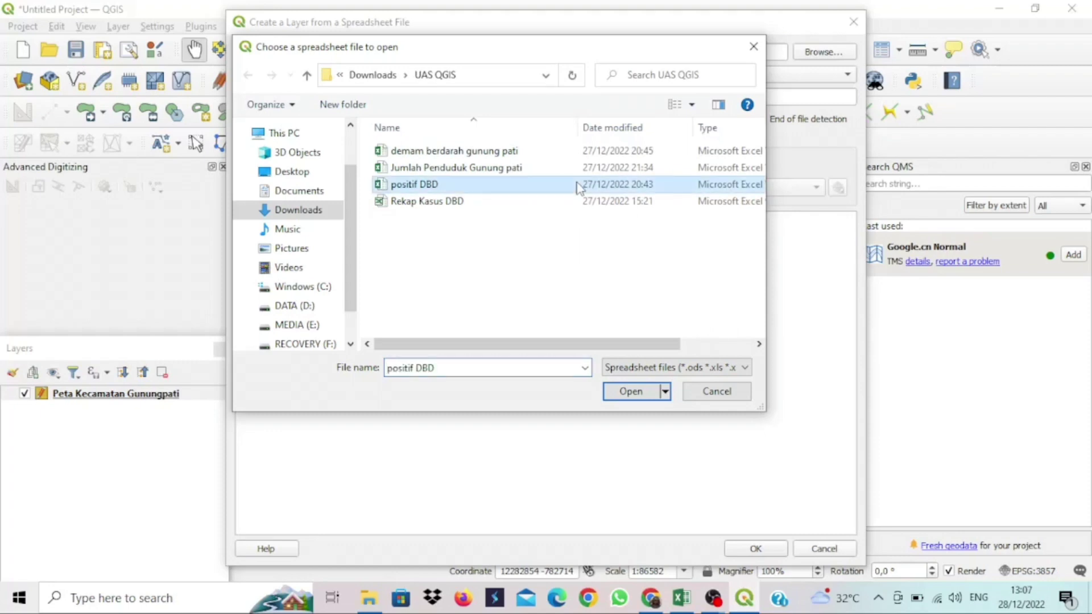
pyautogui.click(628, 394)
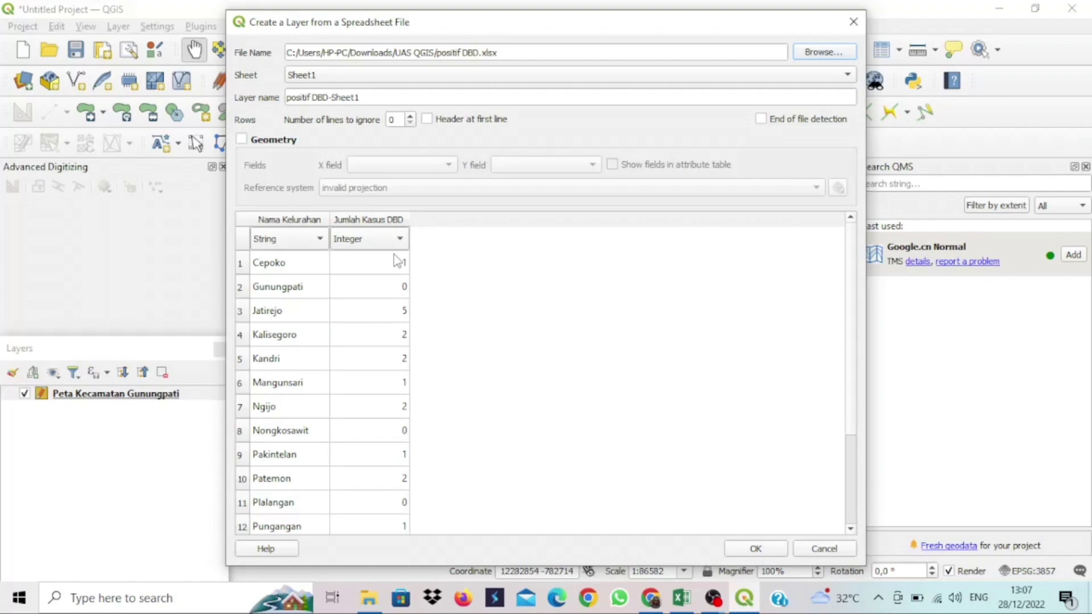
pyautogui.click(765, 550)
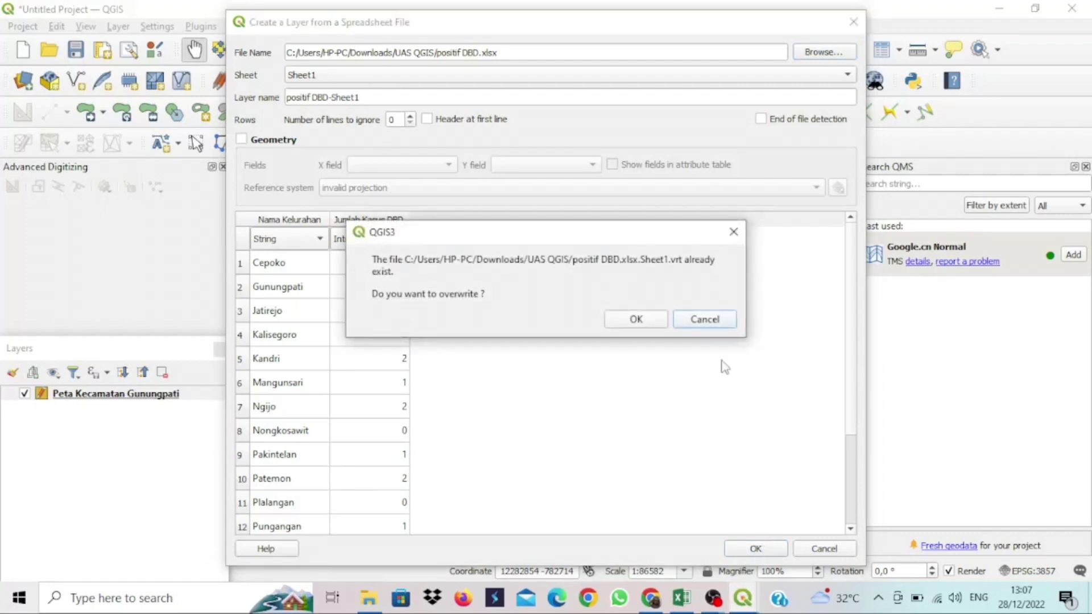
pyautogui.click(640, 319)
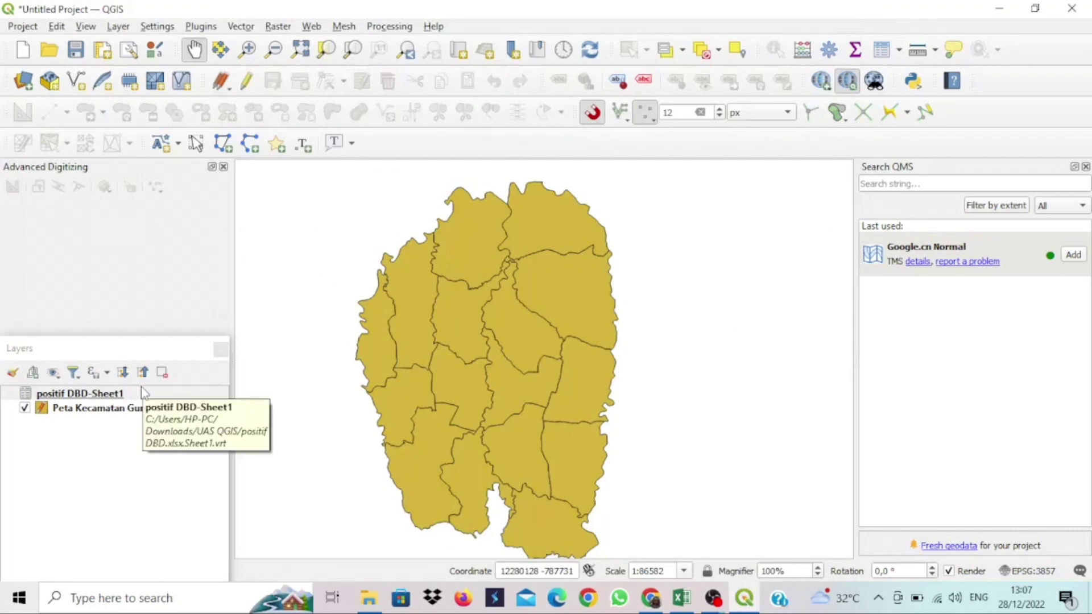
# Step: Set up a join on the Peta Kecamatan Gunungpati layer with positif DBD-Sheet1, matching join field Nama Kelurahan to target field name
pyautogui.rightClick(116, 408)
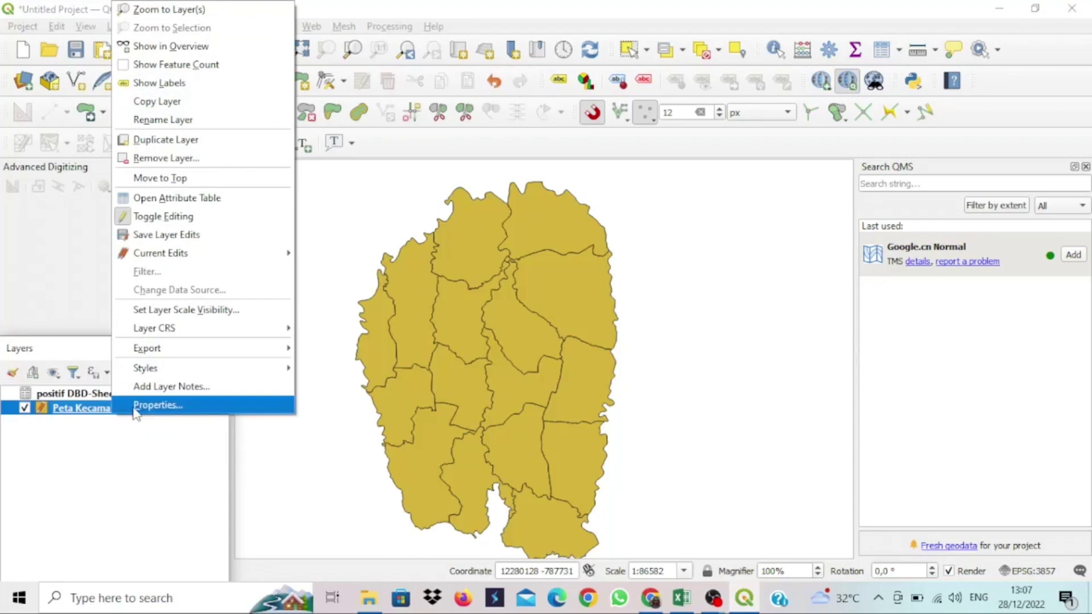
pyautogui.click(134, 411)
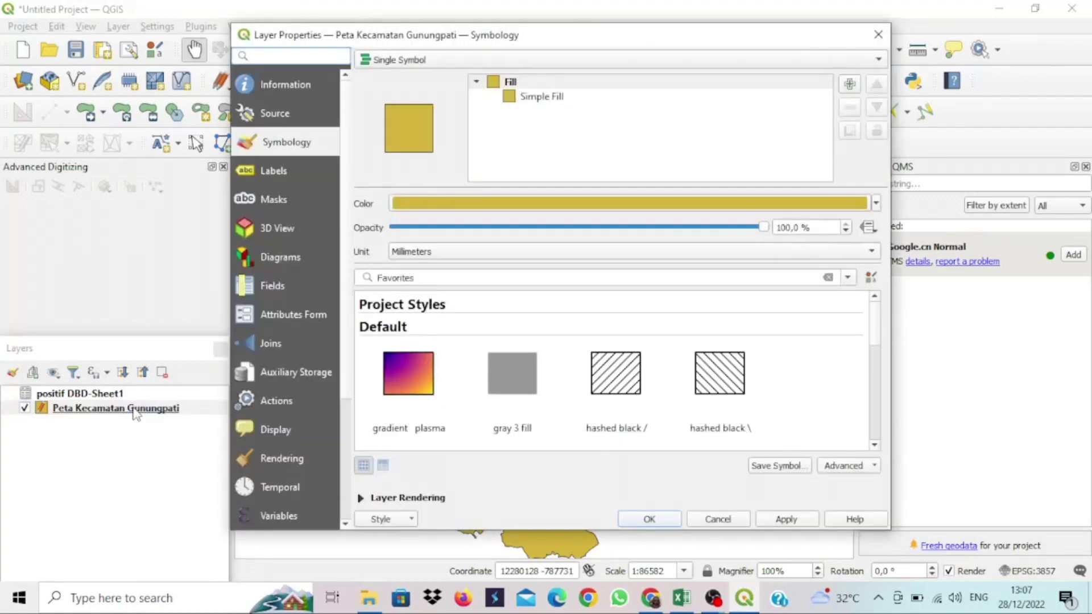
pyautogui.click(276, 343)
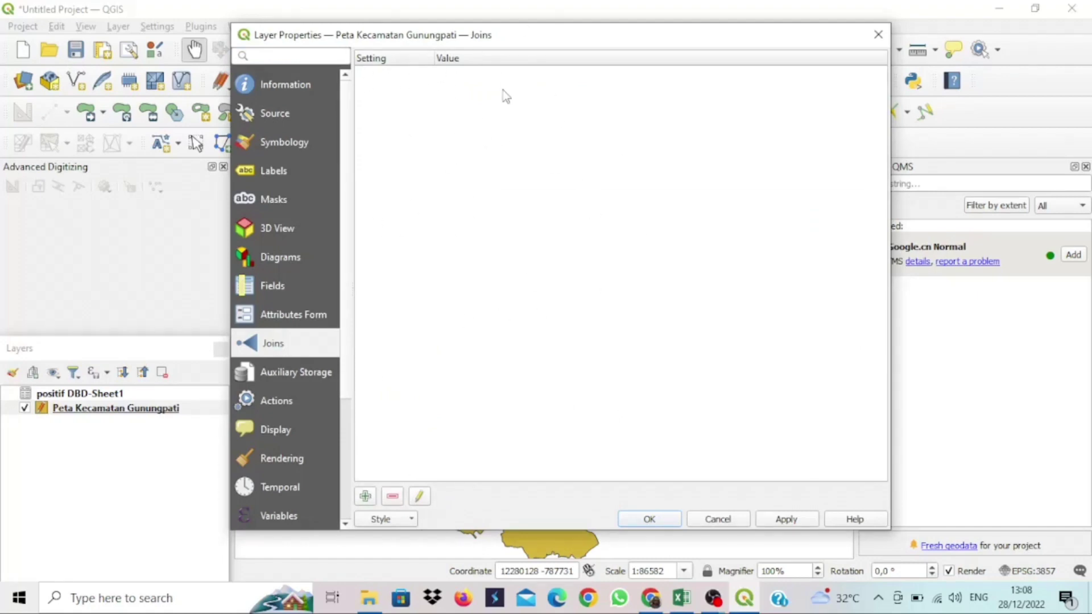
pyautogui.click(366, 496)
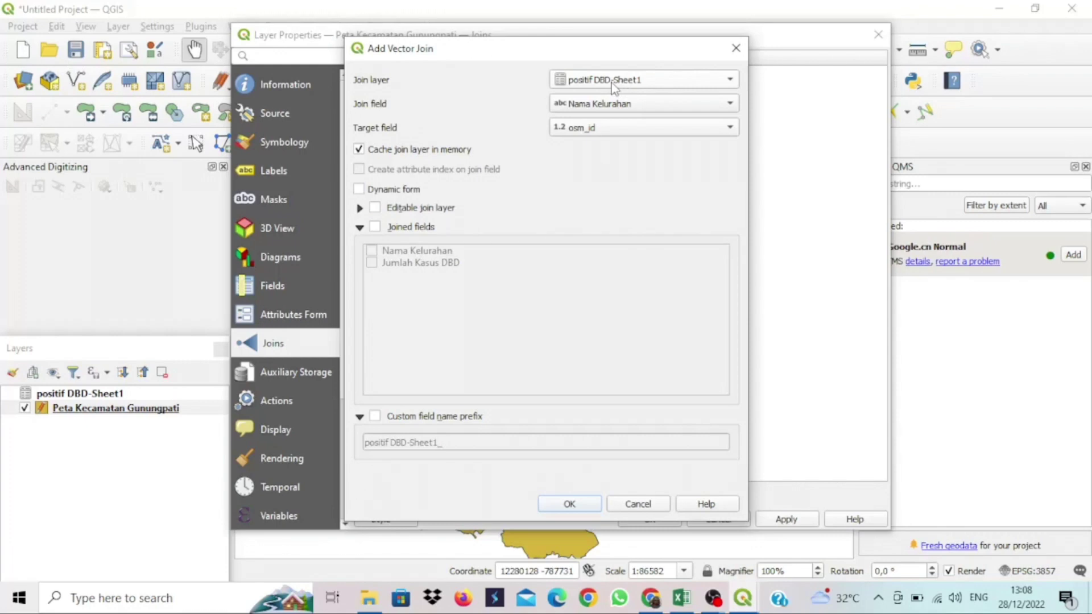
pyautogui.click(693, 85)
pyautogui.click(694, 85)
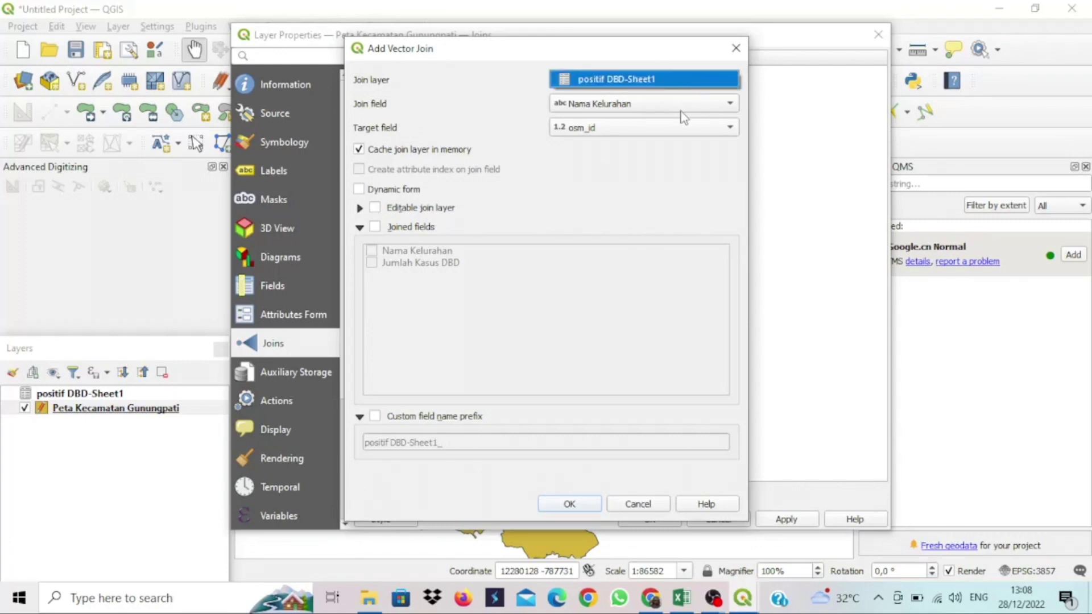
pyautogui.click(681, 111)
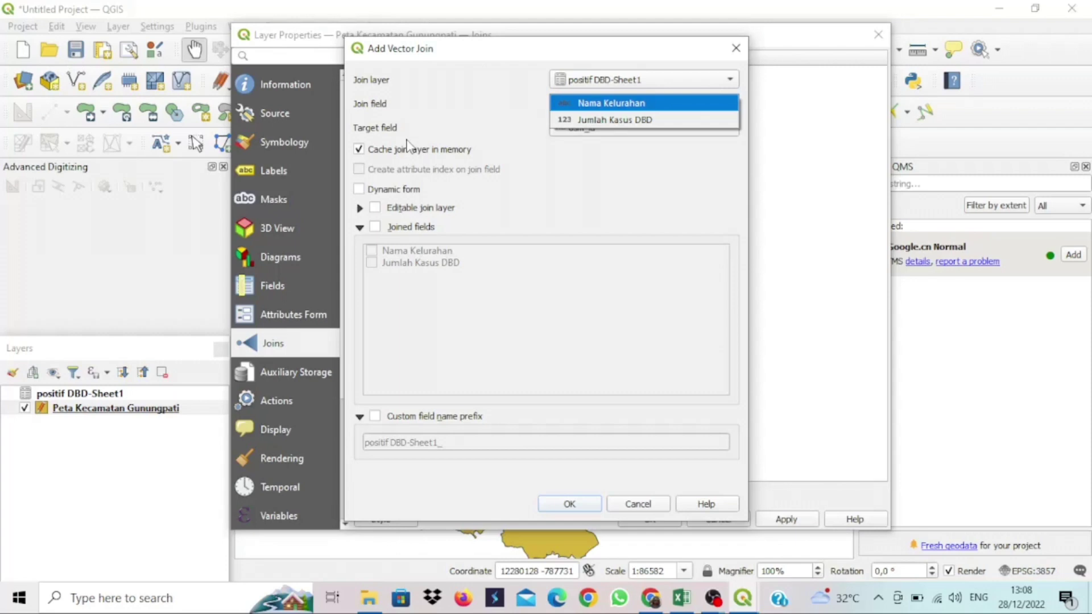
pyautogui.click(443, 134)
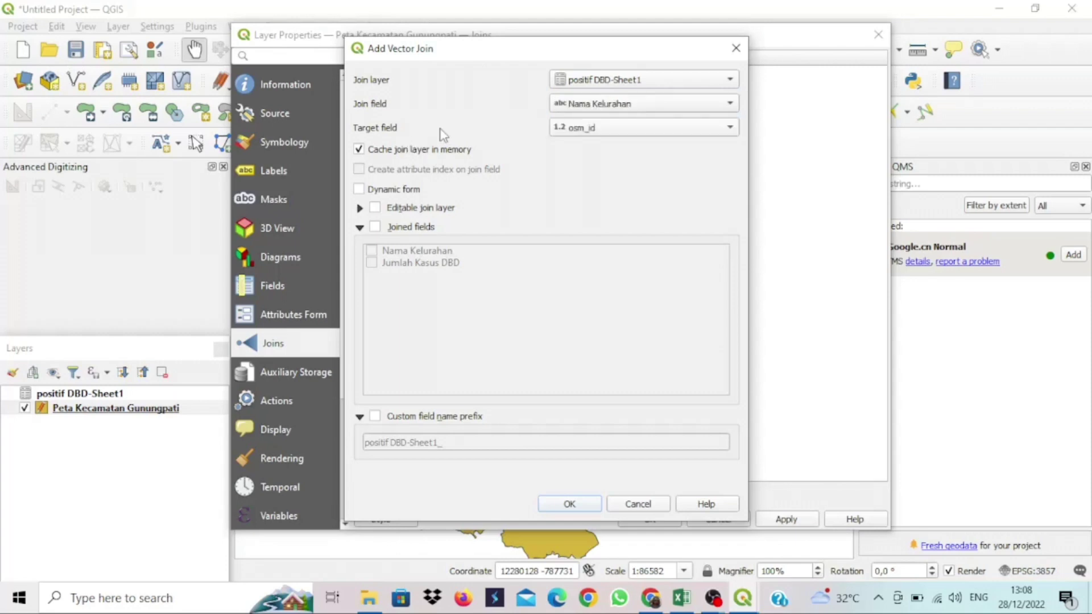
pyautogui.click(615, 132)
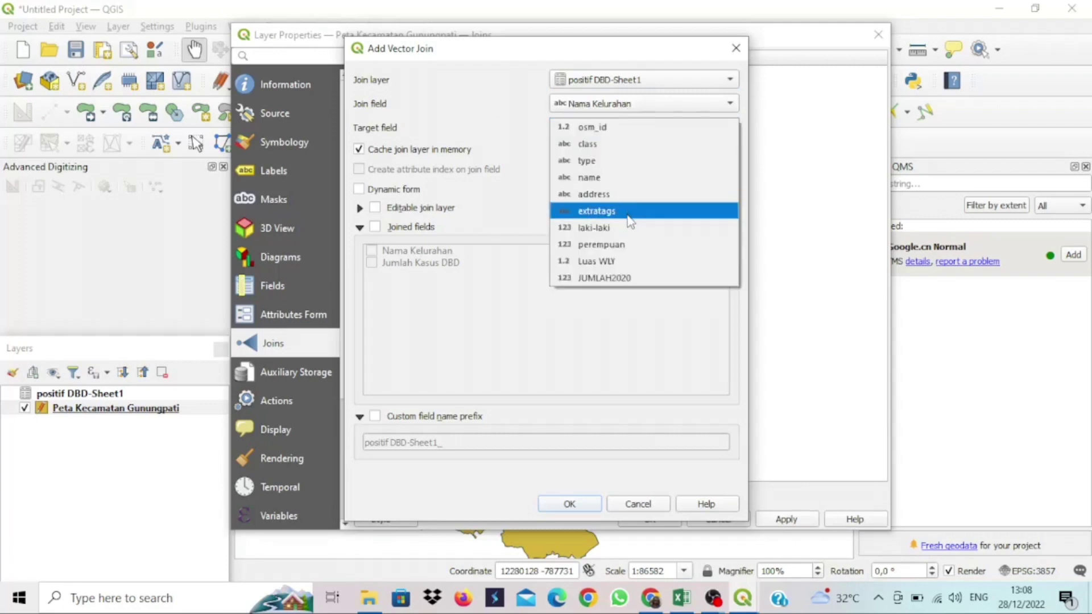
pyautogui.click(617, 182)
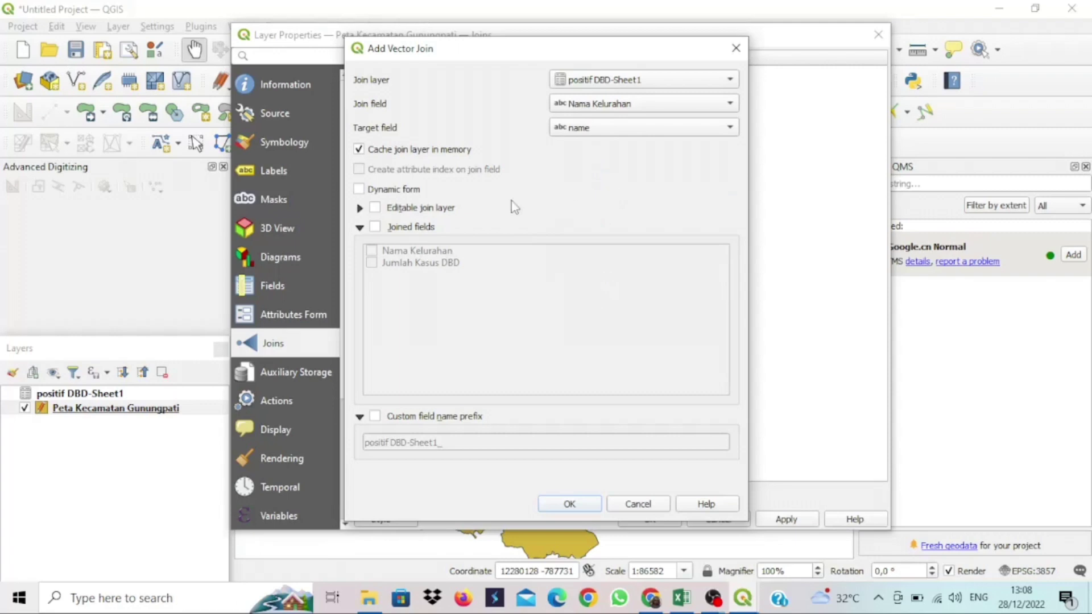
# Step: Restrict the joined fields to Jumlah Kasus DBD with the custom field name prefix "positif DBD-" and apply the join to the layer
pyautogui.click(374, 226)
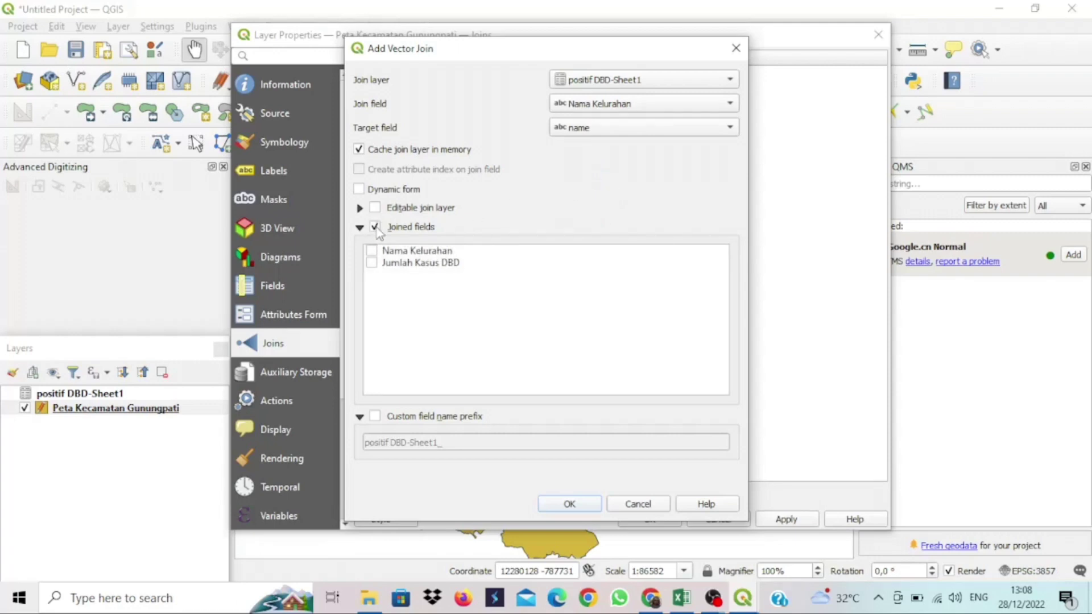
pyautogui.click(377, 263)
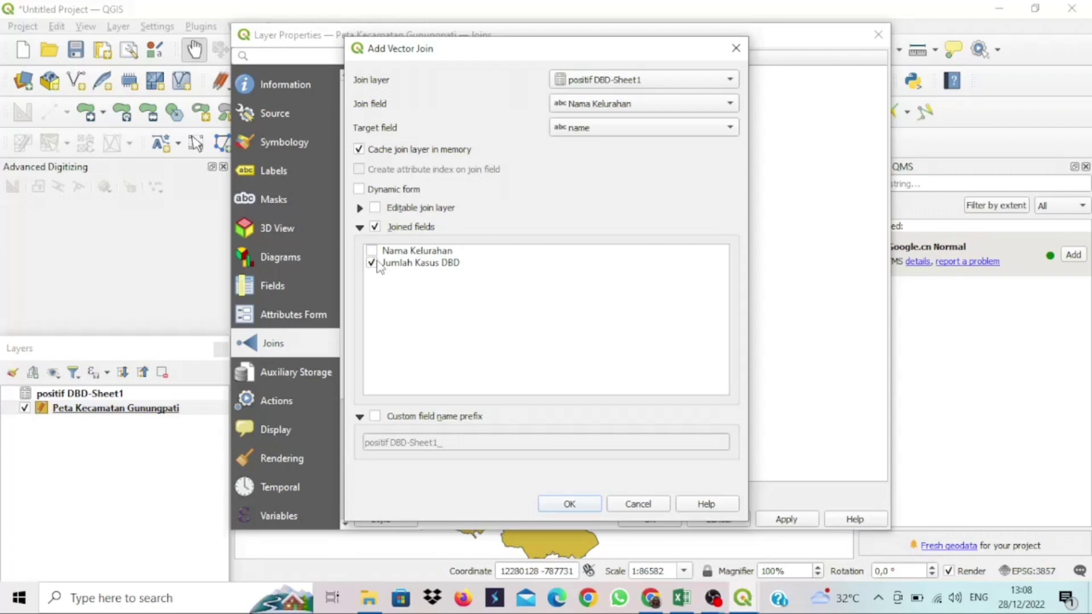
pyautogui.click(380, 420)
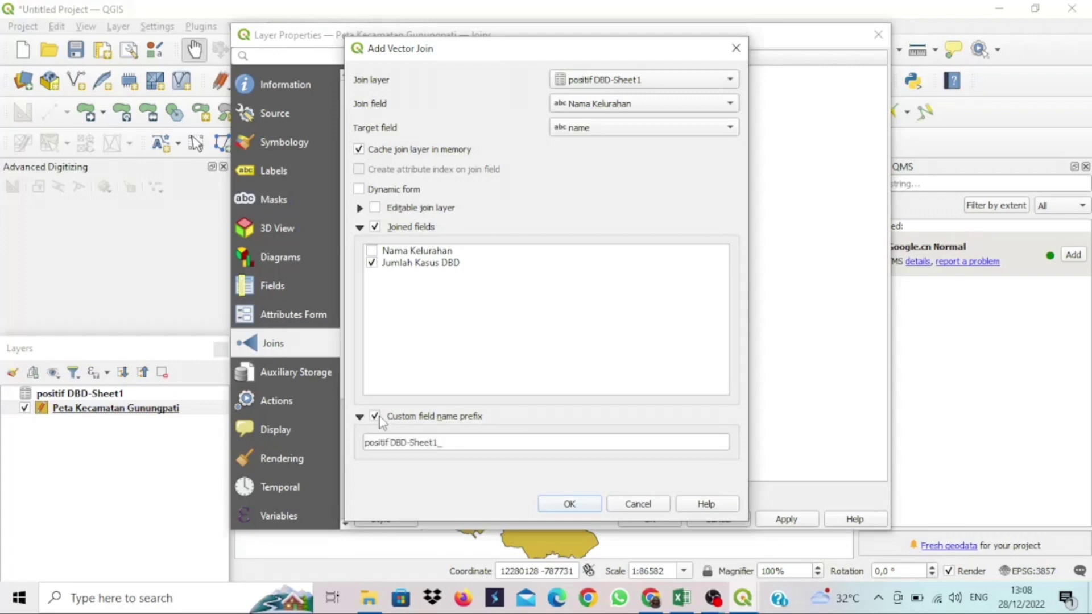
pyautogui.click(454, 444)
pyautogui.press('BackSpace')
pyautogui.press('BackSpace')
pyautogui.press('BackSpace')
pyautogui.press('BackSpace')
pyautogui.press('BackSpace')
pyautogui.press('BackSpace')
pyautogui.press('BackSpace')
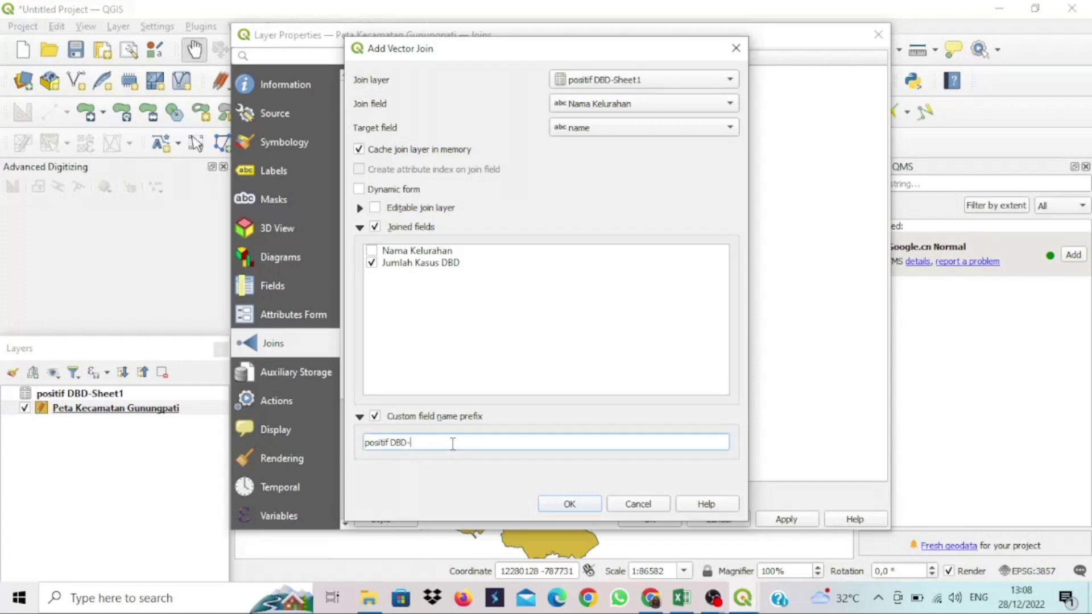
pyautogui.click(567, 505)
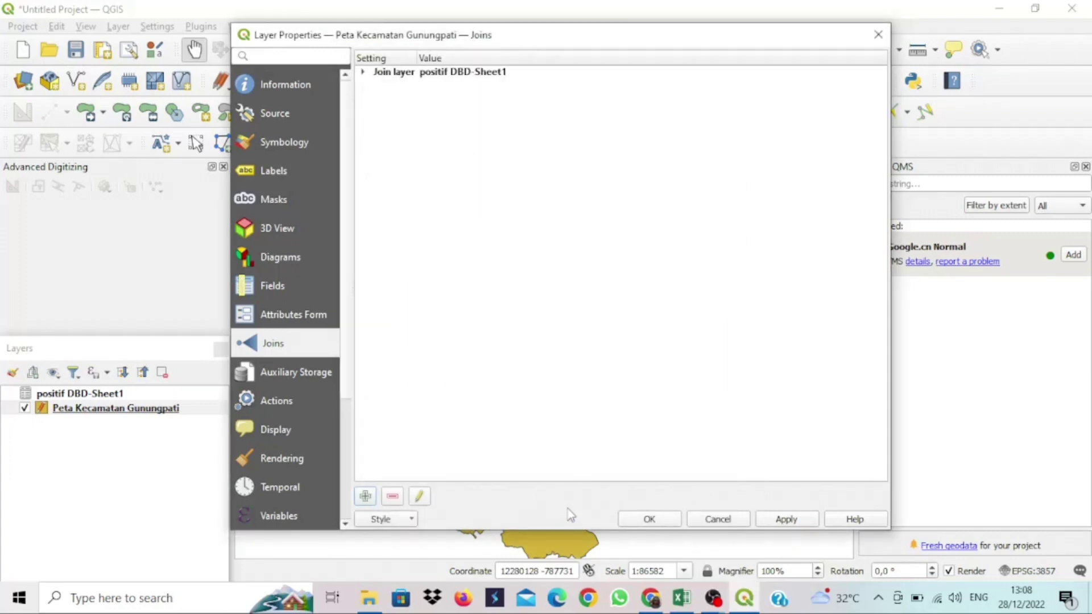
pyautogui.click(789, 521)
pyautogui.click(649, 519)
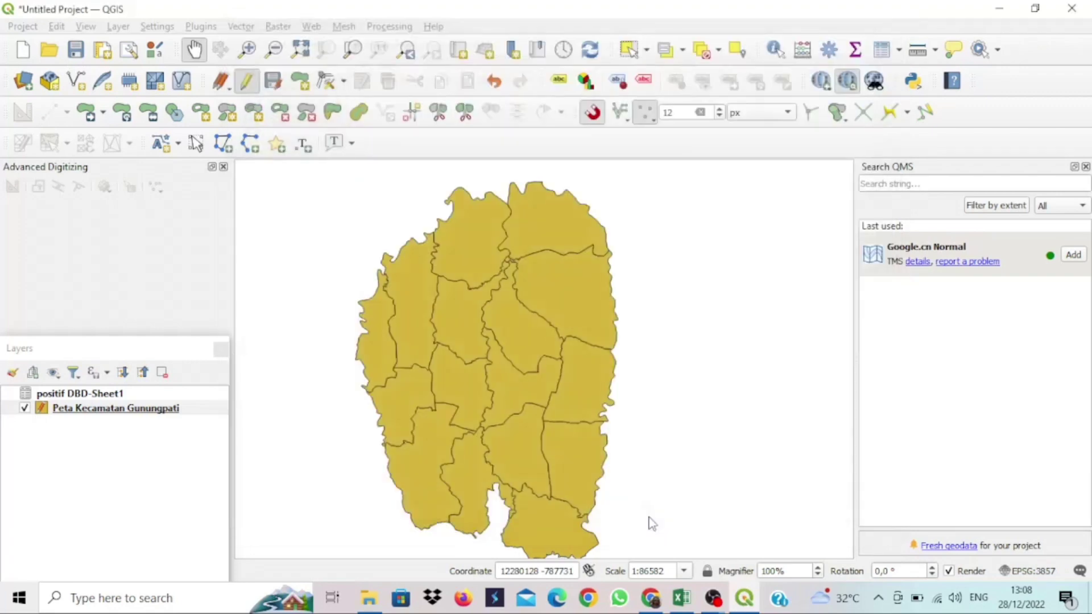
pyautogui.moveTo(480, 446); pyautogui.dragTo(548, 446)
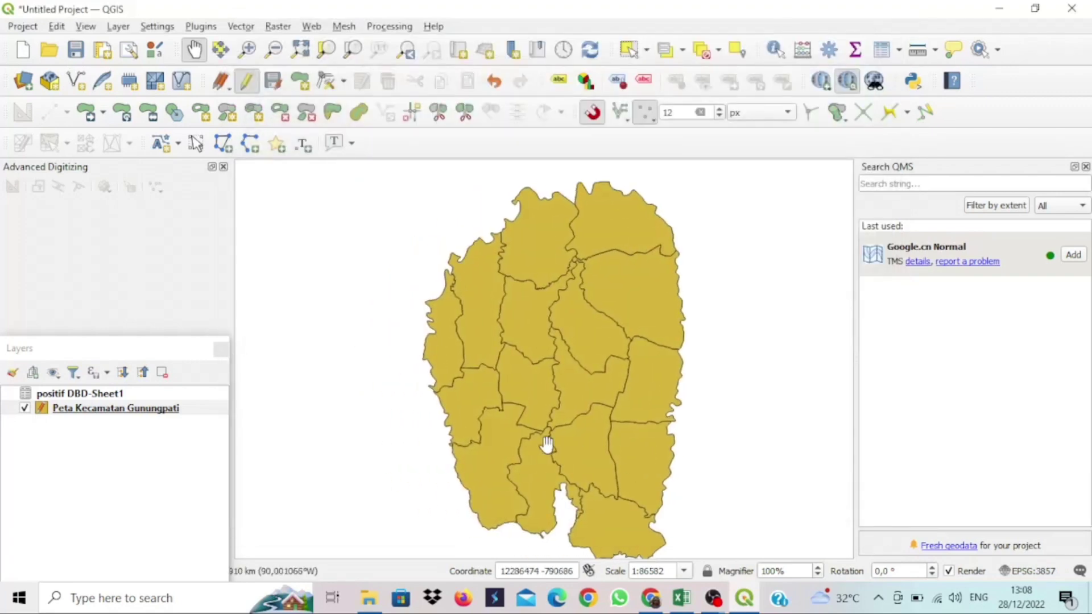
pyautogui.moveTo(485, 405); pyautogui.dragTo(480, 397)
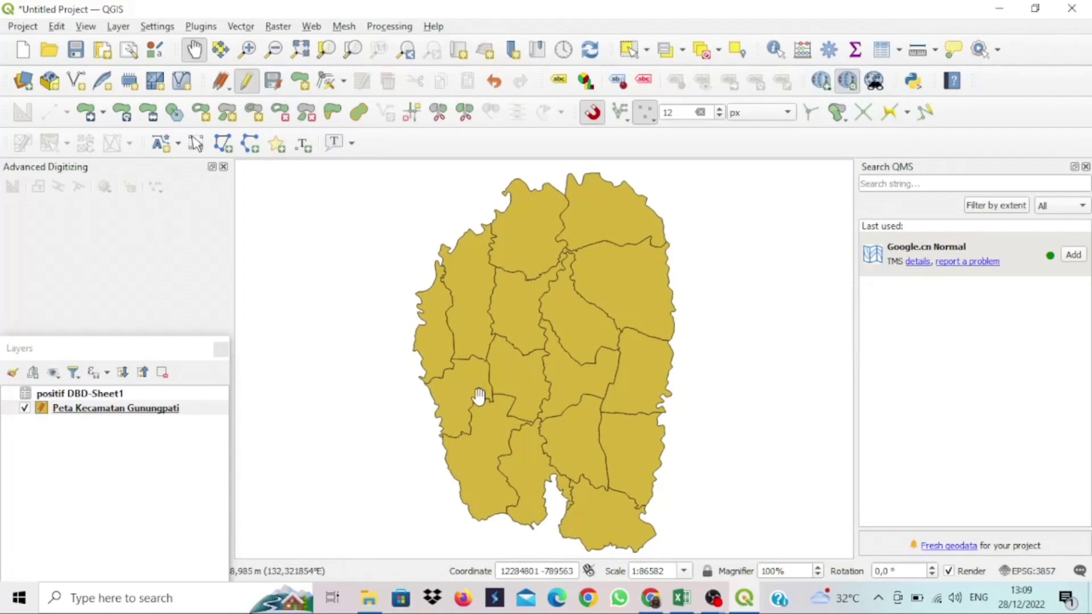
# Step: Export the Peta Kecamatan Gunungpati layer as GeoPackage "Data Positif DBD" in the UAS QGIS folder and add it to the map
pyautogui.rightClick(163, 409)
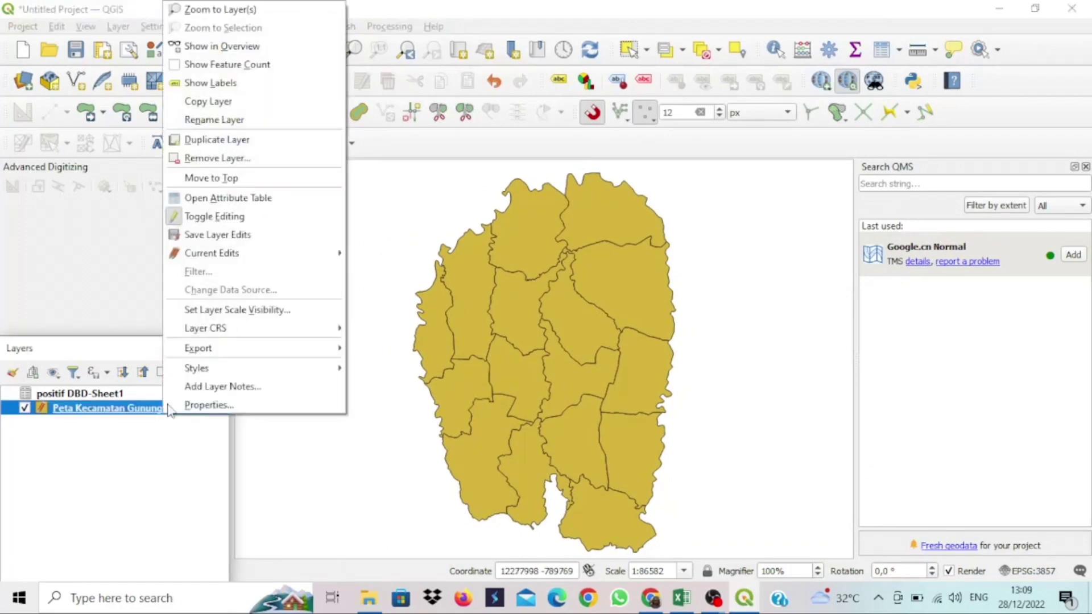
pyautogui.moveTo(244, 357)
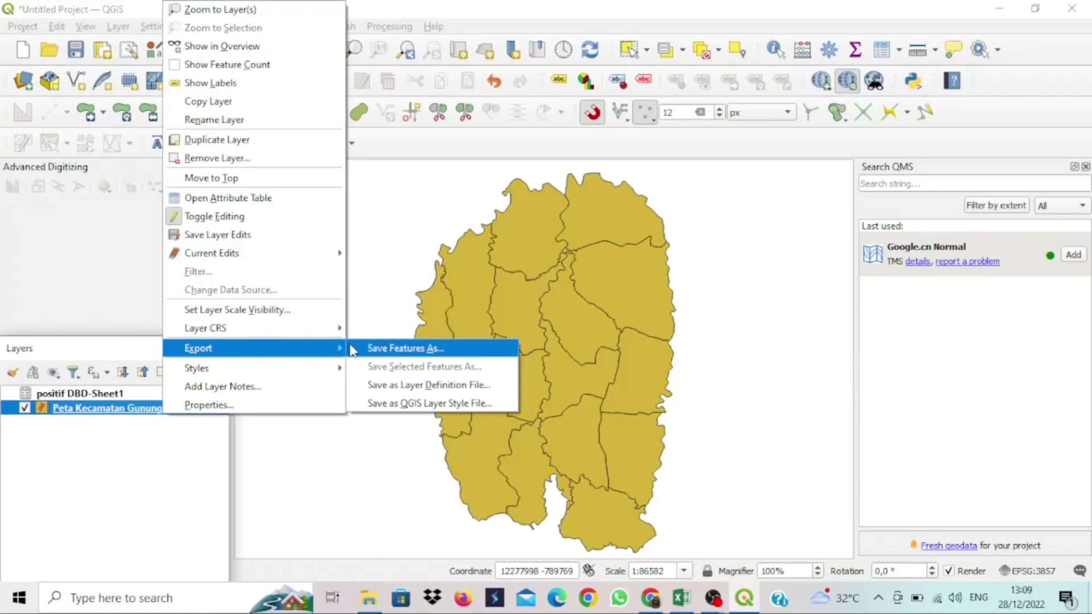
pyautogui.click(388, 348)
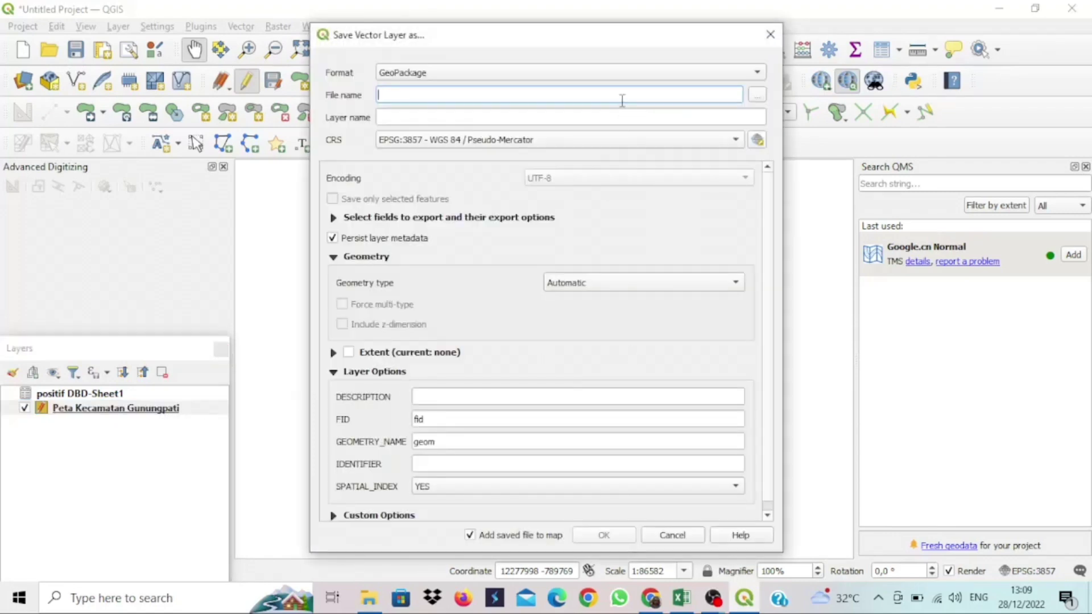
pyautogui.click(758, 97)
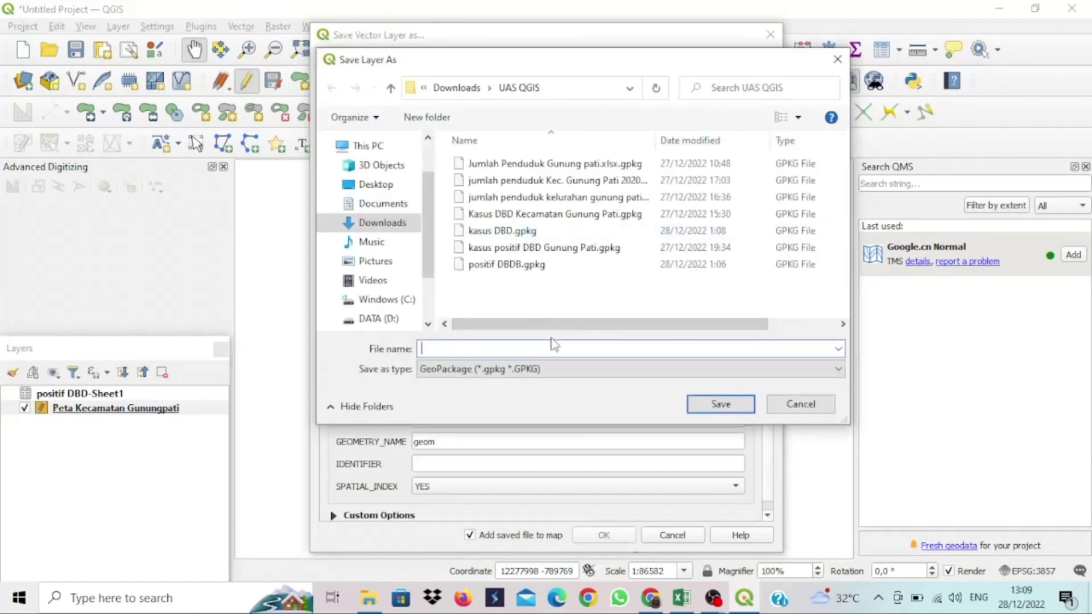
pyautogui.write('Data Positif DBD')
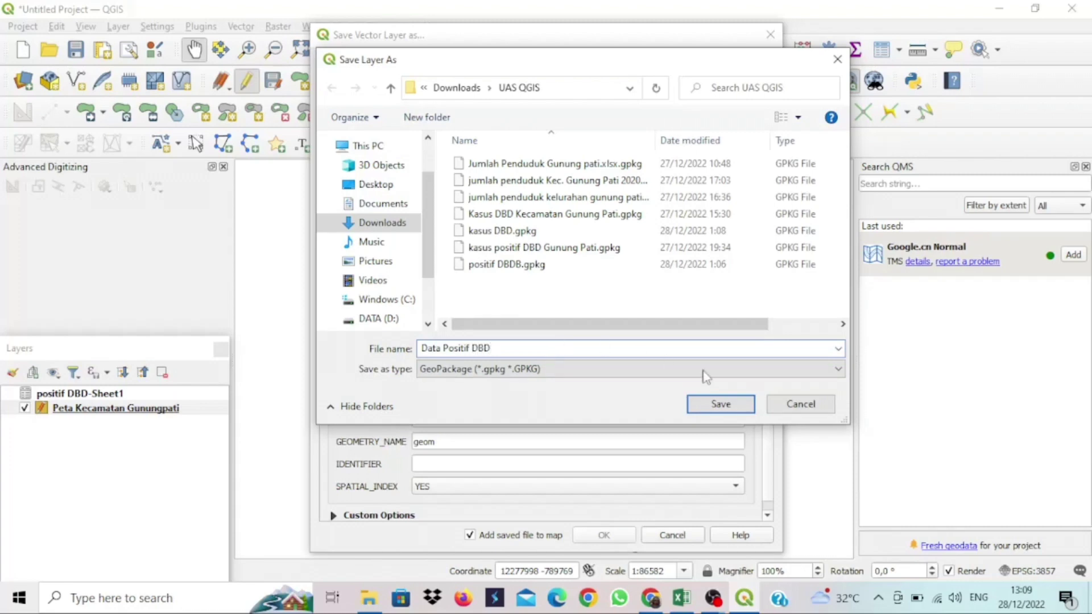
pyautogui.click(707, 403)
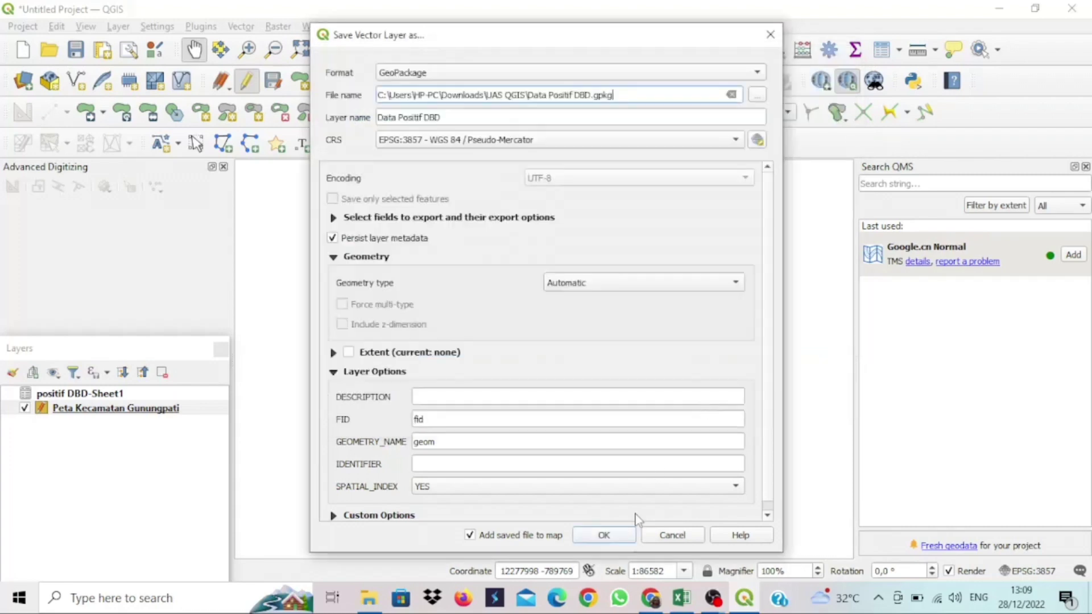
pyautogui.click(609, 535)
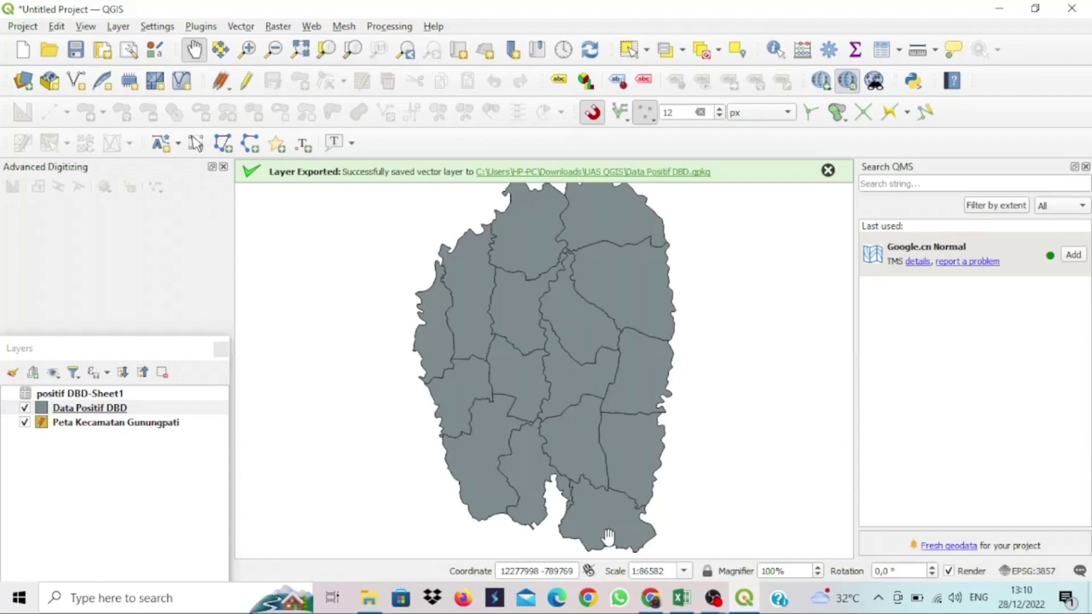
# Step: Set the Peta Kecamatan Gunungpati layer's symbology to Graduated, using JUMLAH2020 as the value
pyautogui.rightClick(127, 426)
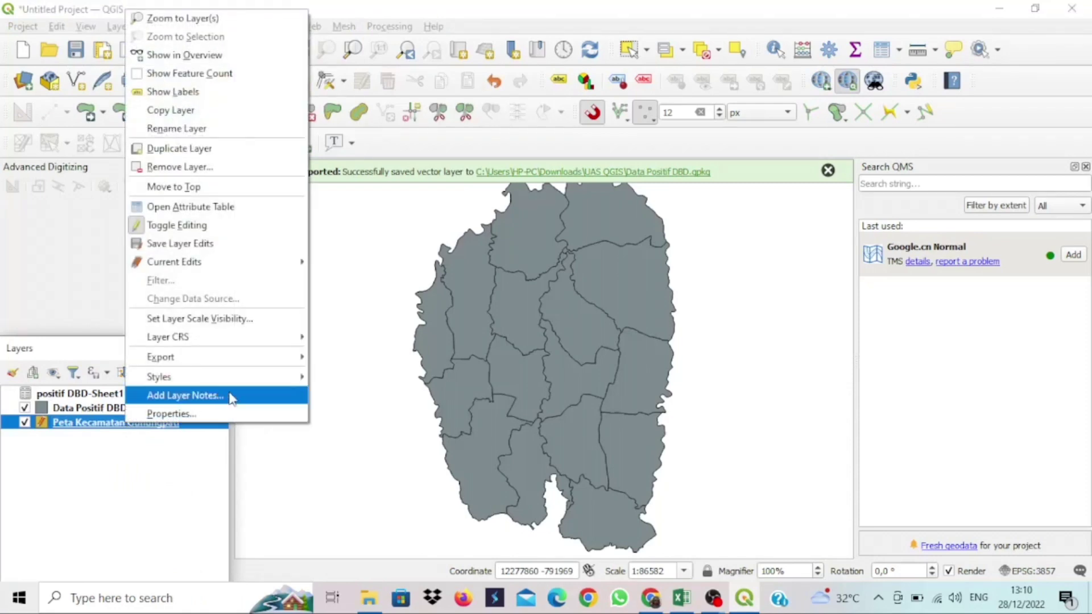
pyautogui.click(220, 418)
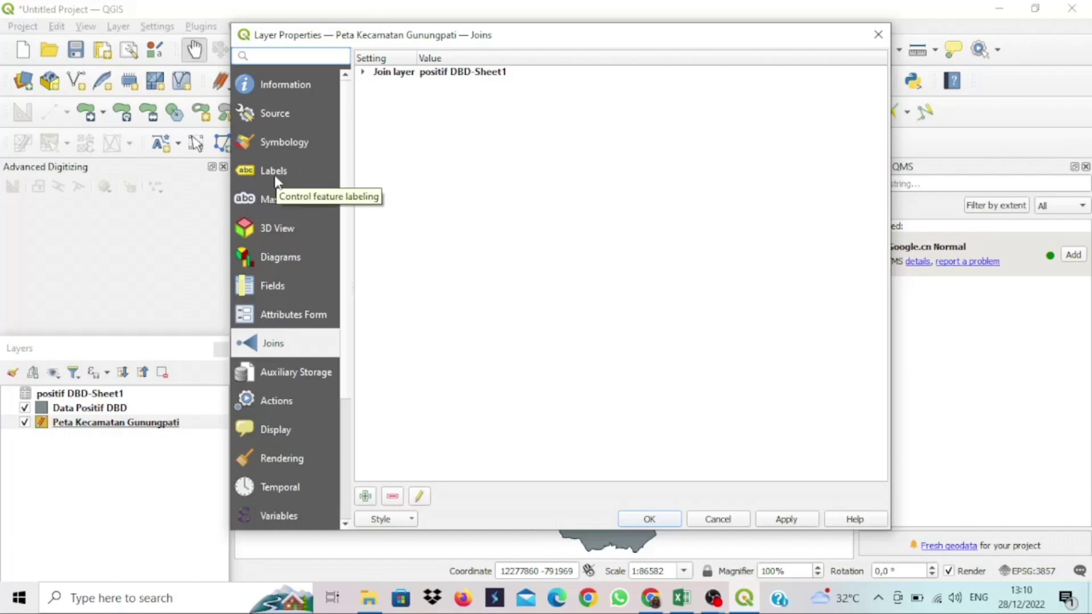
pyautogui.click(301, 138)
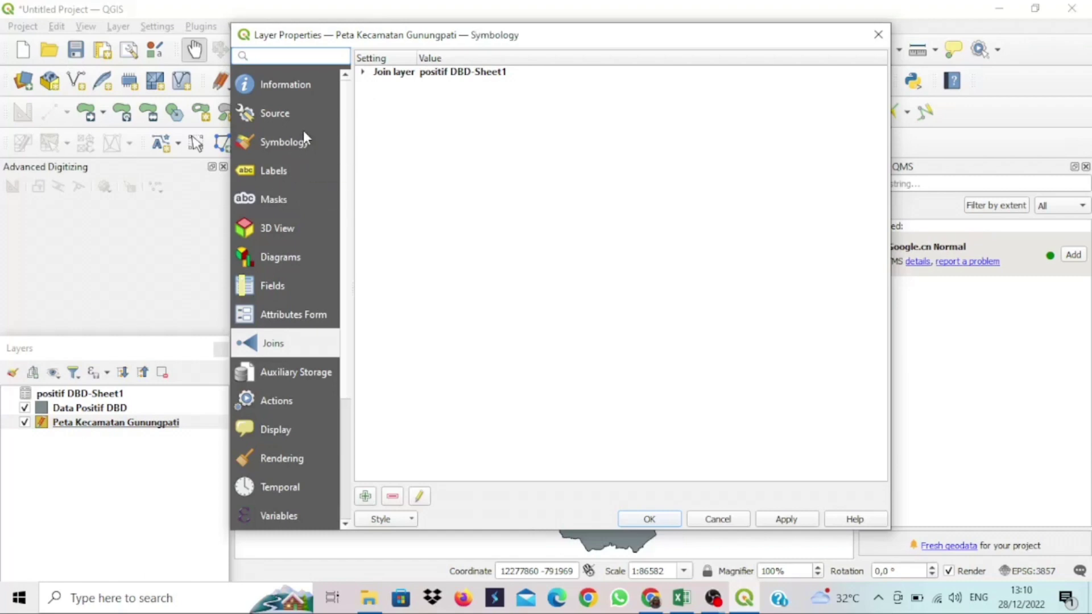
pyautogui.click(482, 60)
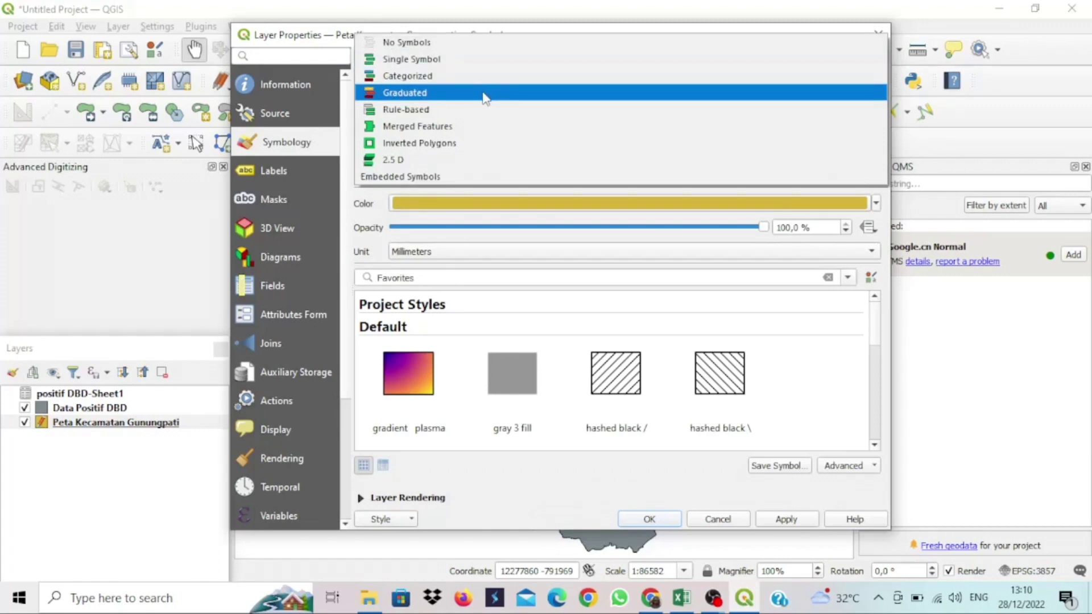
pyautogui.click(482, 93)
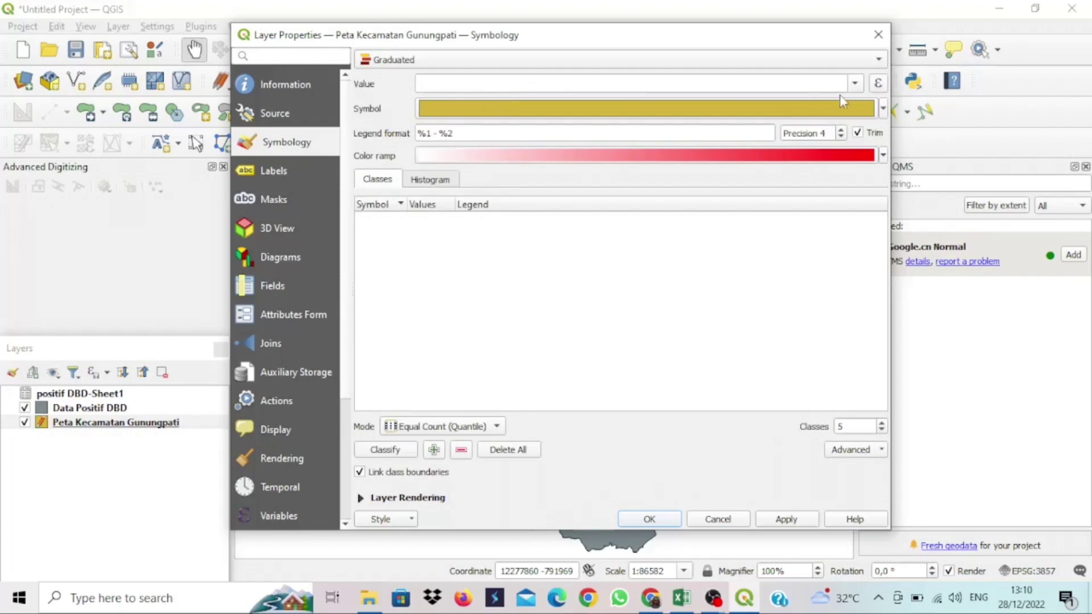
pyautogui.click(856, 86)
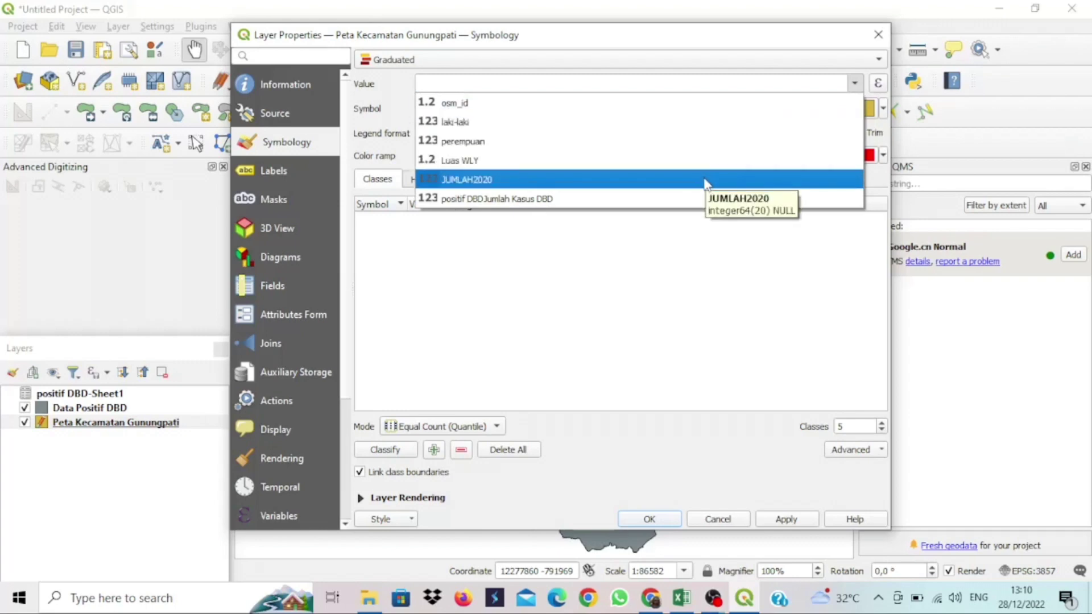
pyautogui.click(704, 180)
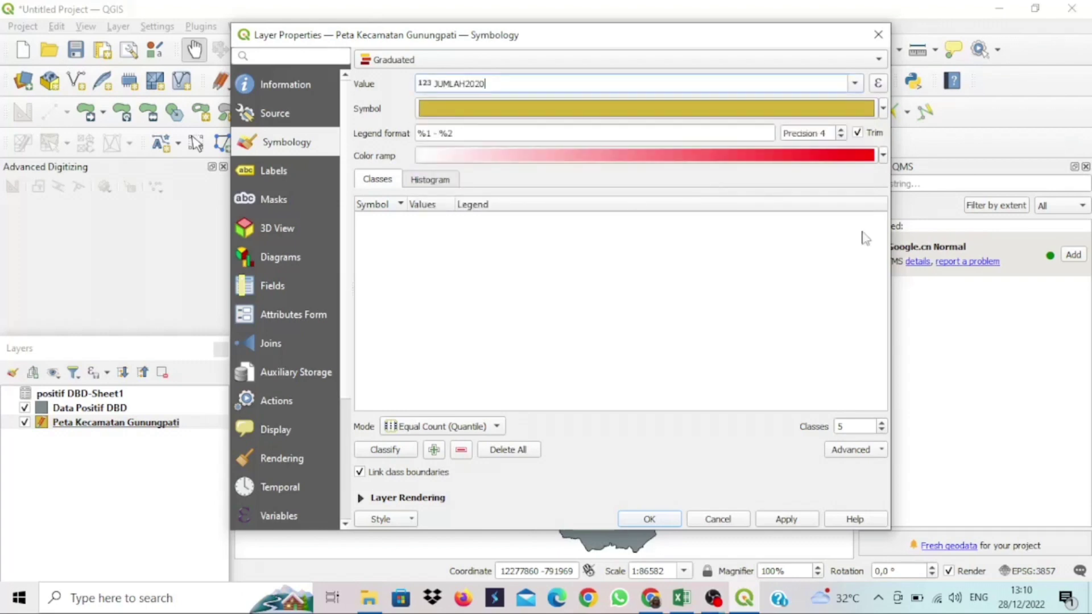
# Step: Apply the Blues color ramp to the graduated symbology and classify the values into 5 classes
pyautogui.click(882, 157)
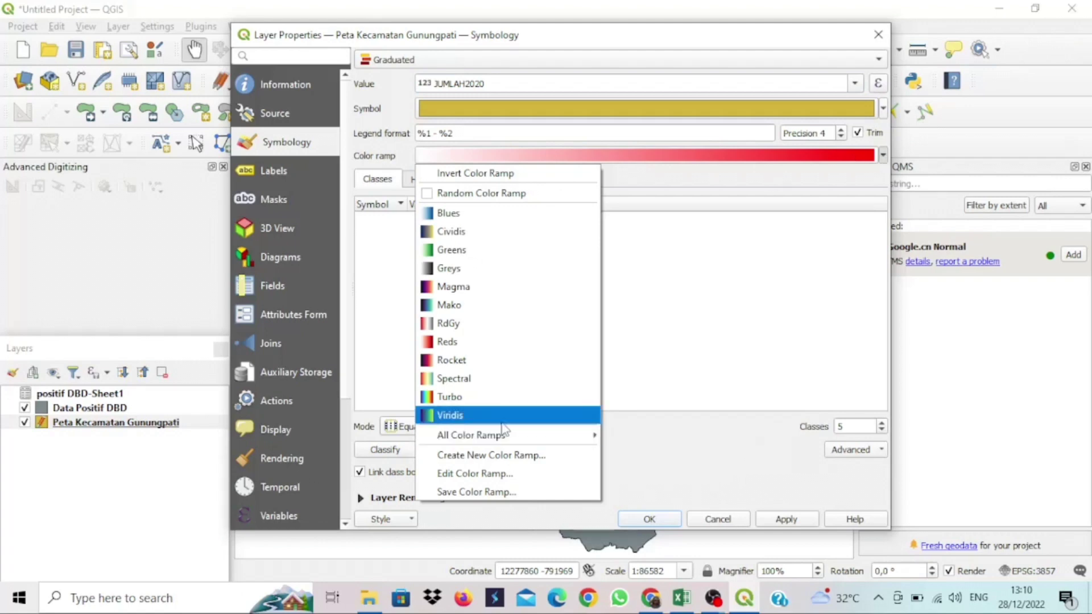
pyautogui.moveTo(504, 436)
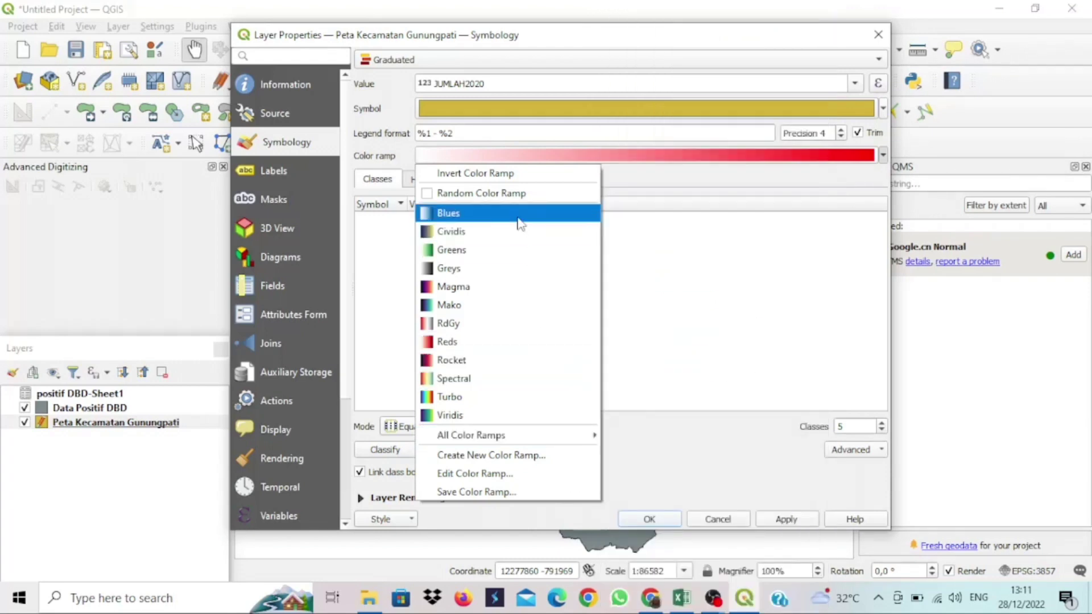
pyautogui.click(518, 216)
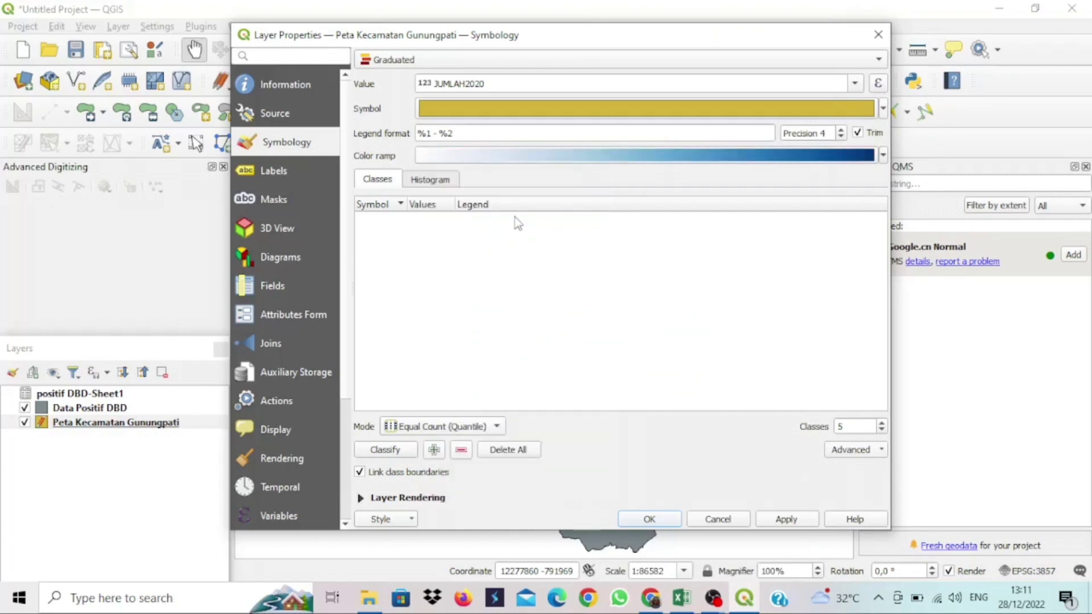
pyautogui.click(402, 451)
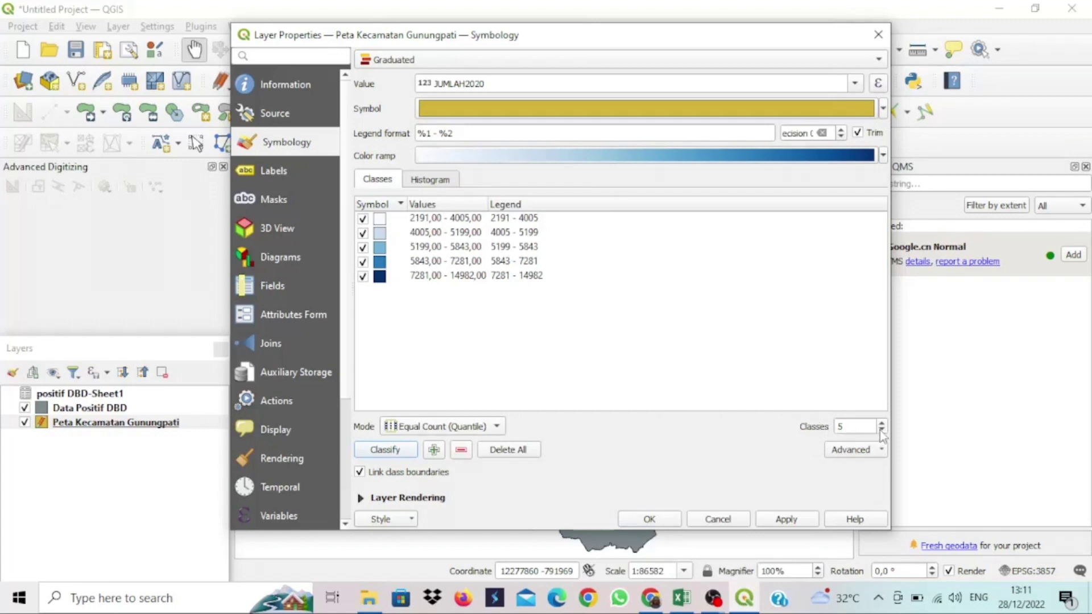
pyautogui.scroll(1, 882, 433)
pyautogui.scroll(-1, 881, 433)
pyautogui.click(881, 432)
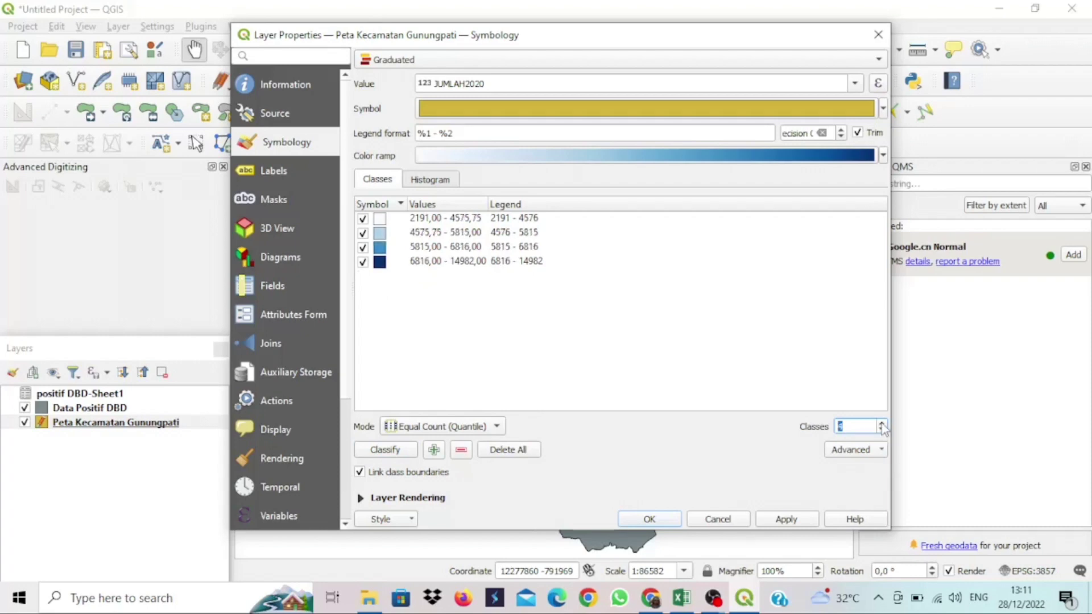
pyautogui.click(883, 423)
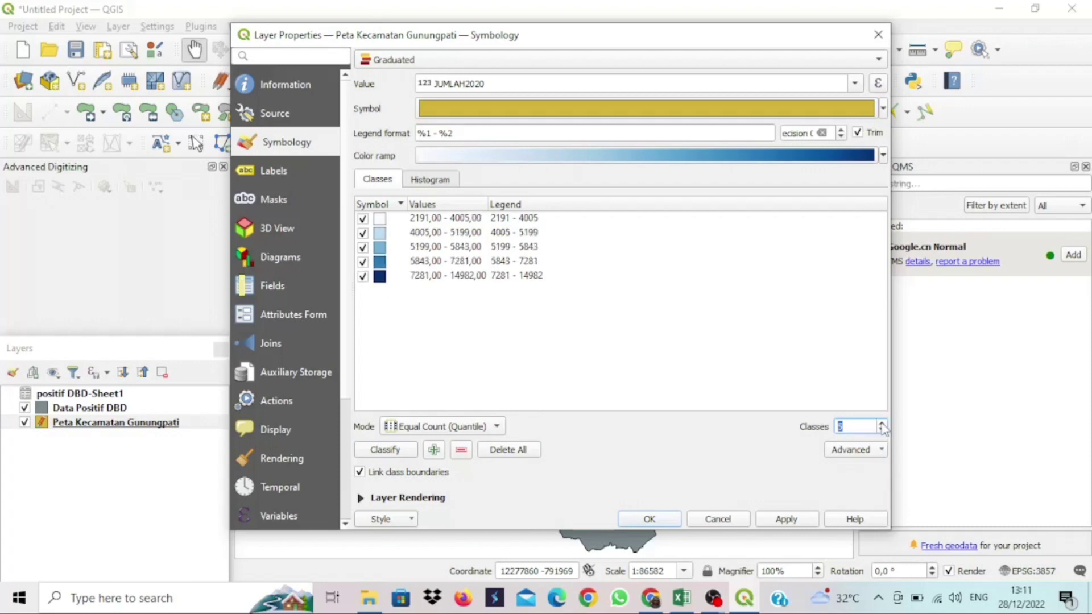
pyautogui.click(755, 346)
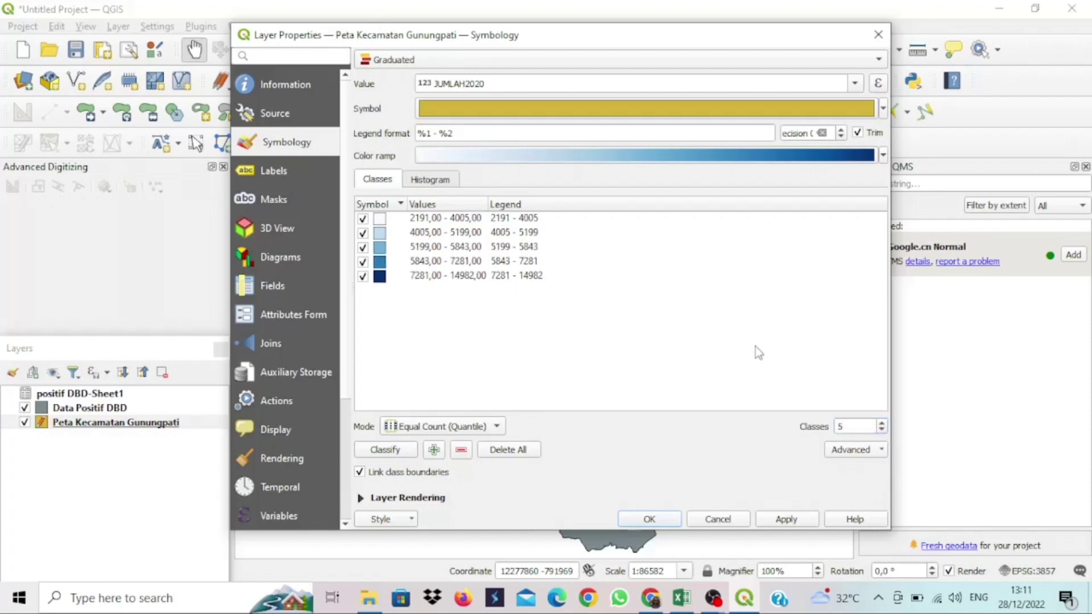
# Step: Switch the classification mode to Equal Interval, apply the symbology, and hide the Data Positif DBD layer
pyautogui.click(472, 431)
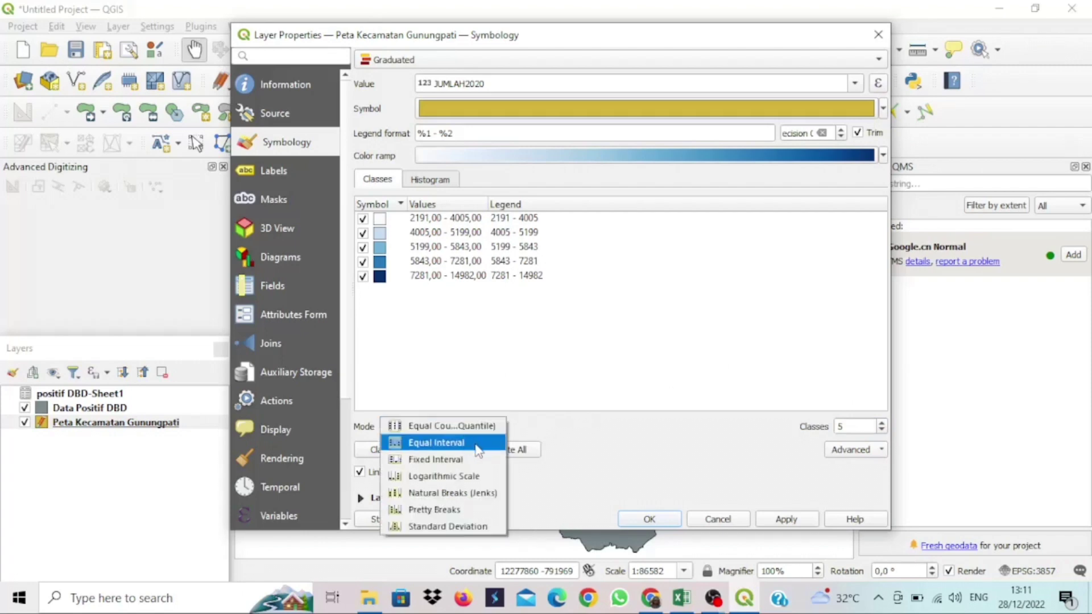
pyautogui.click(478, 447)
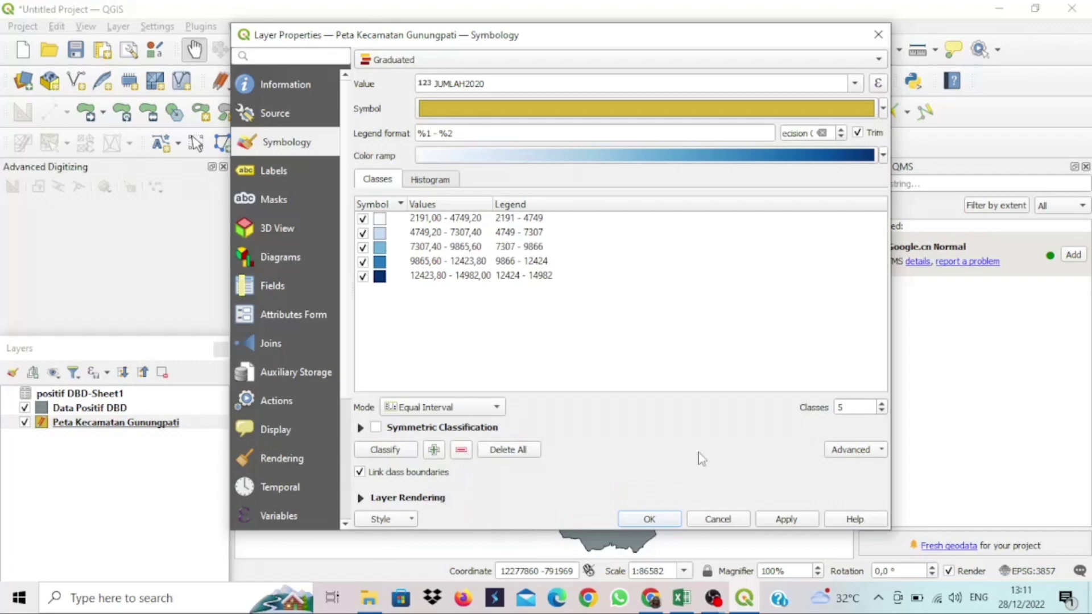
pyautogui.click(793, 522)
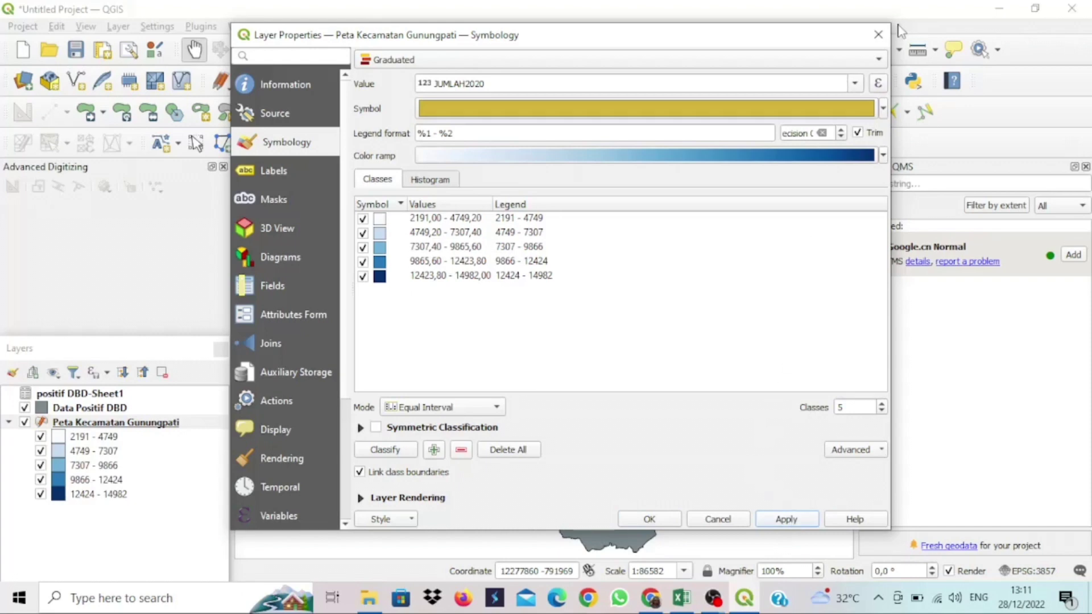
pyautogui.click(879, 35)
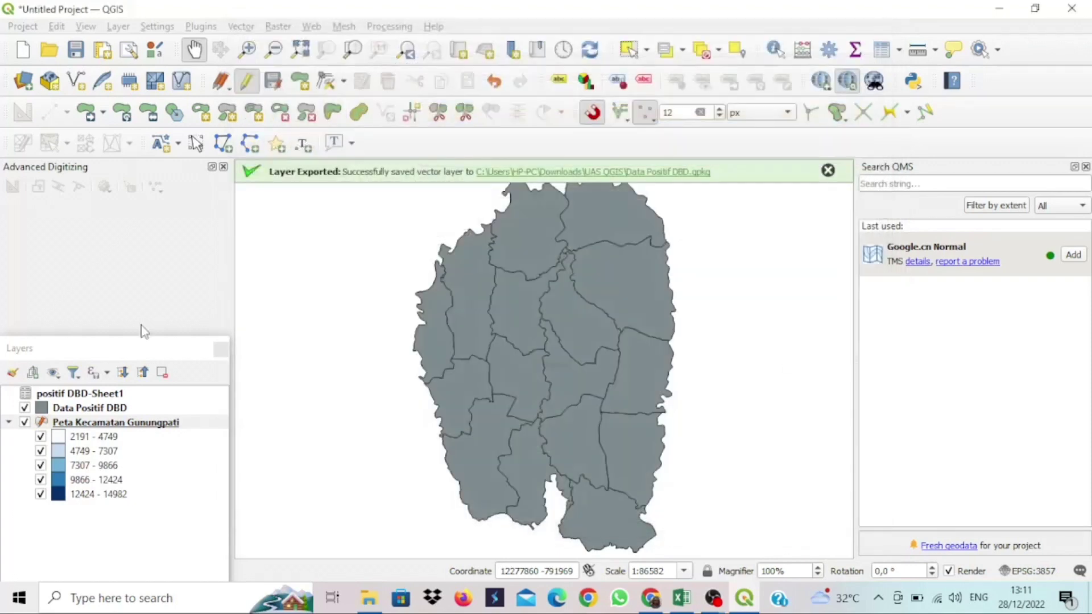
pyautogui.click(25, 408)
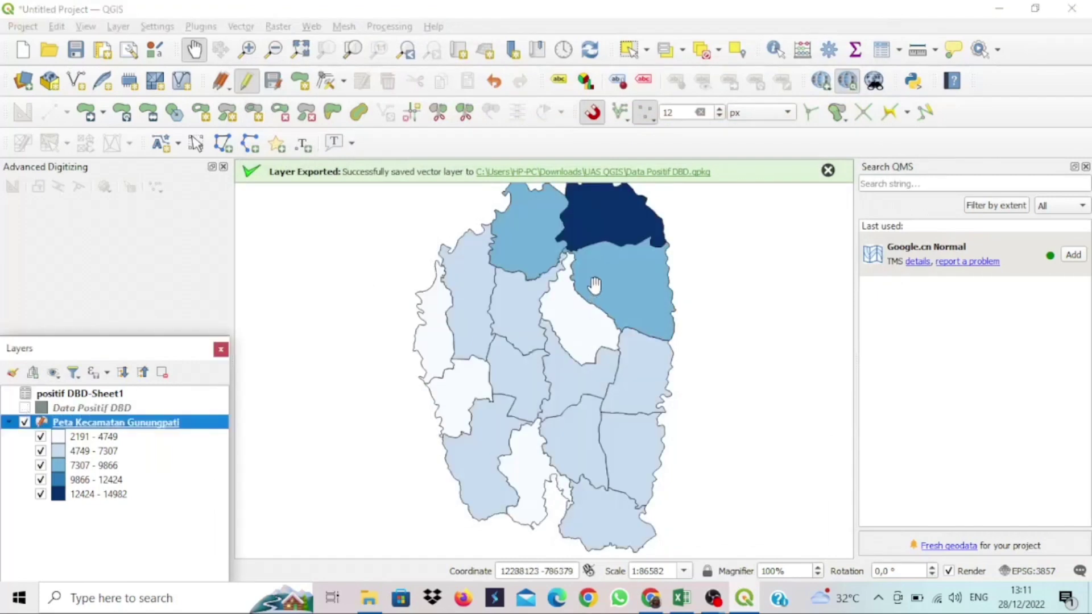
pyautogui.moveTo(596, 289)
pyautogui.mouseDown()
pyautogui.moveTo(601, 300)
pyautogui.moveTo(598, 289)
pyautogui.mouseUp()
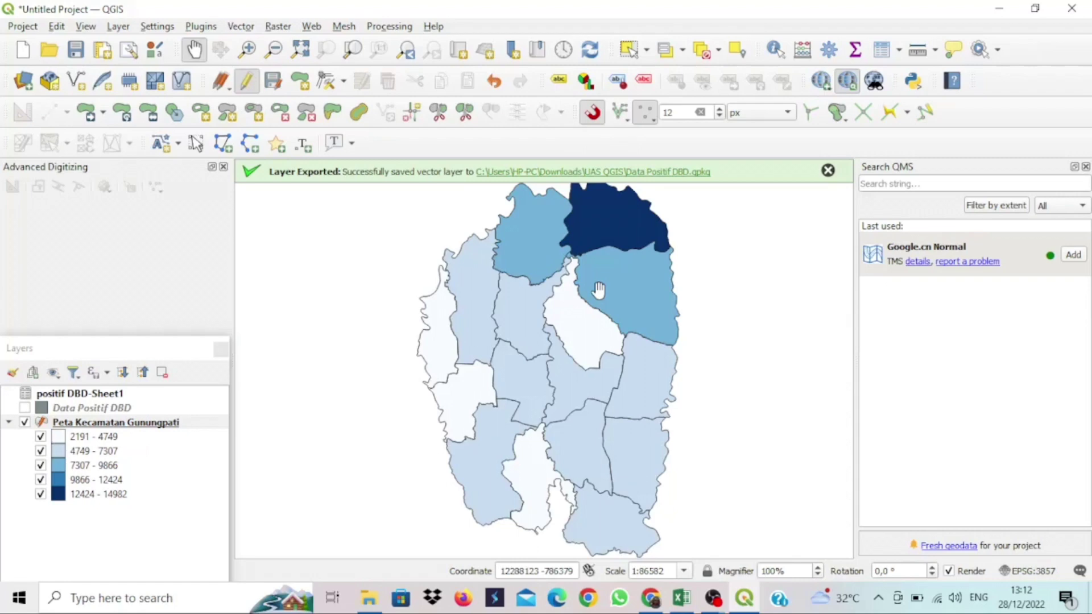
# Step: Label the Peta Kecamatan Gunungpati layer with Single Labels from the name field and draw a text buffer around them
pyautogui.rightClick(171, 424)
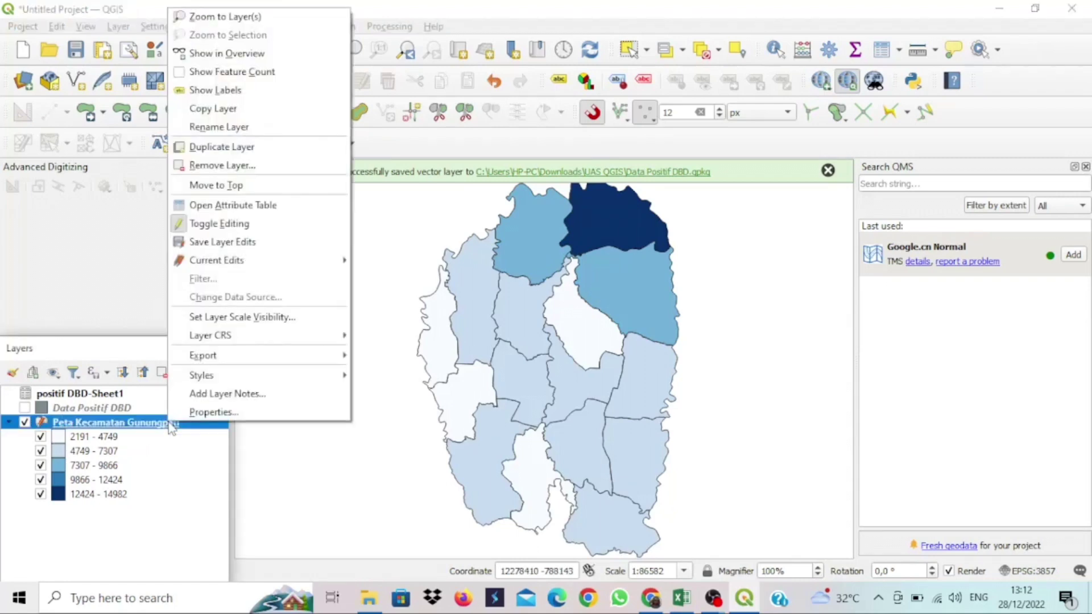
pyautogui.click(212, 412)
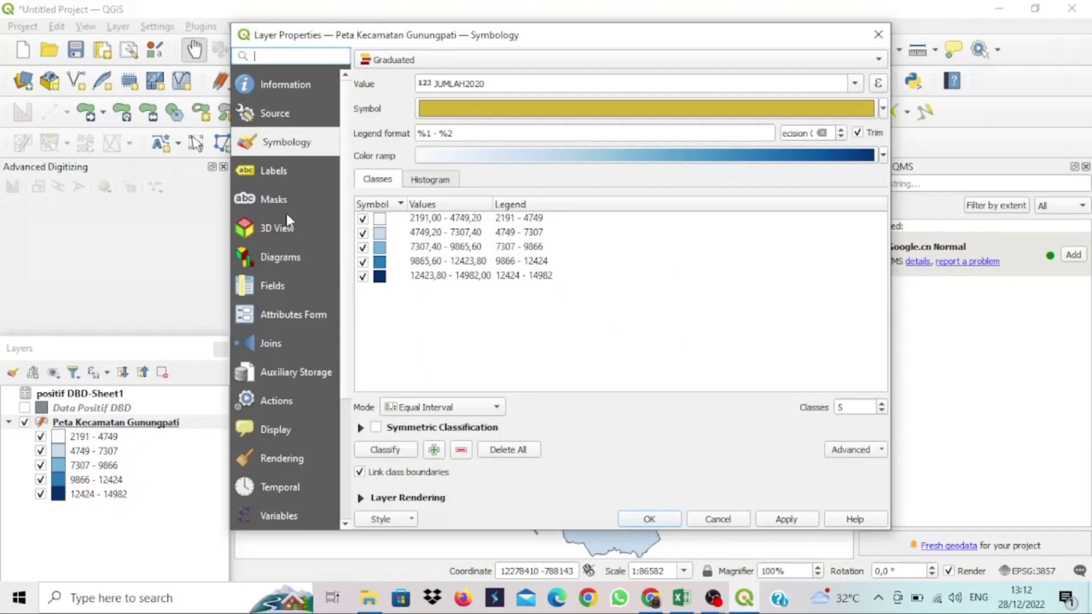
pyautogui.click(278, 173)
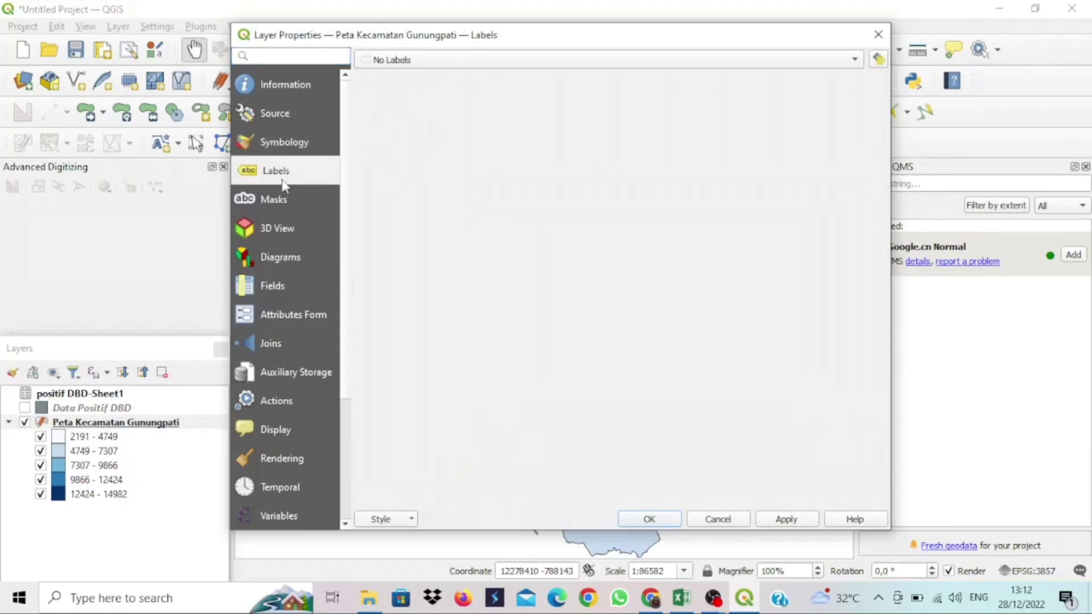
pyautogui.click(444, 66)
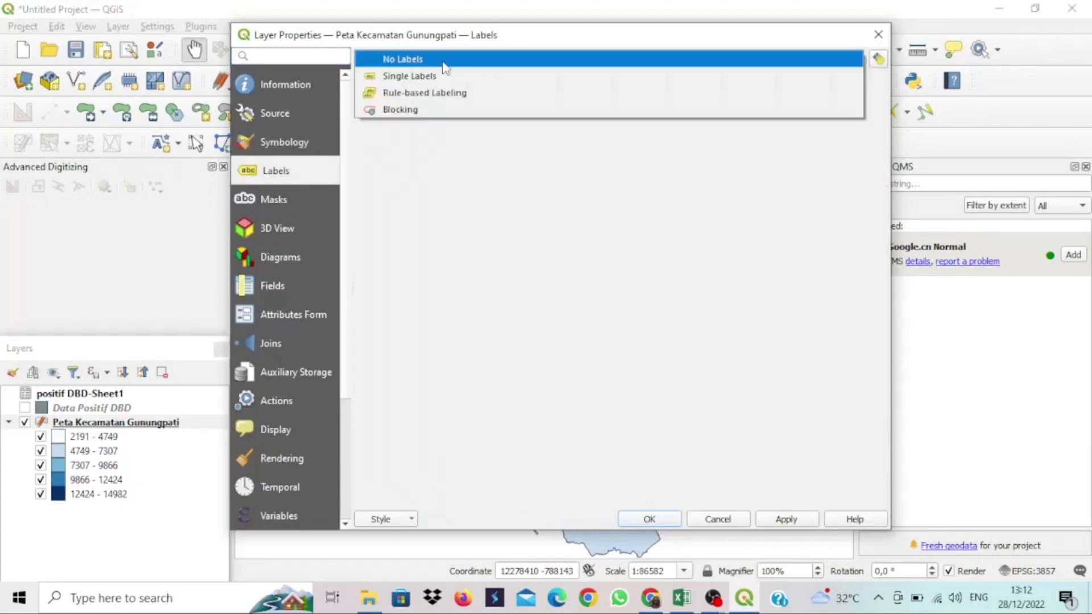
pyautogui.click(450, 76)
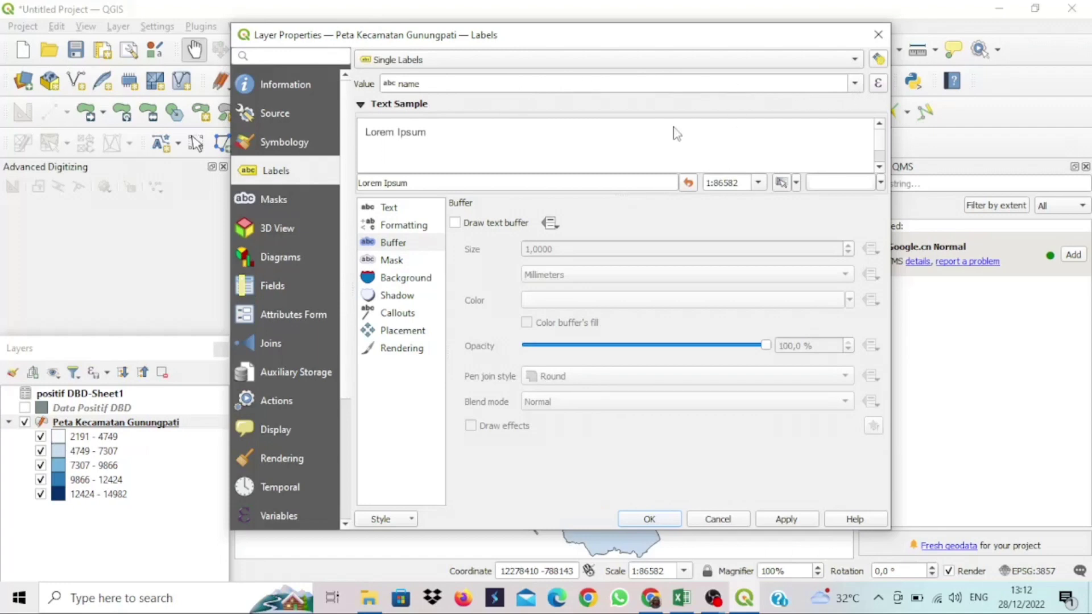
pyautogui.click(458, 223)
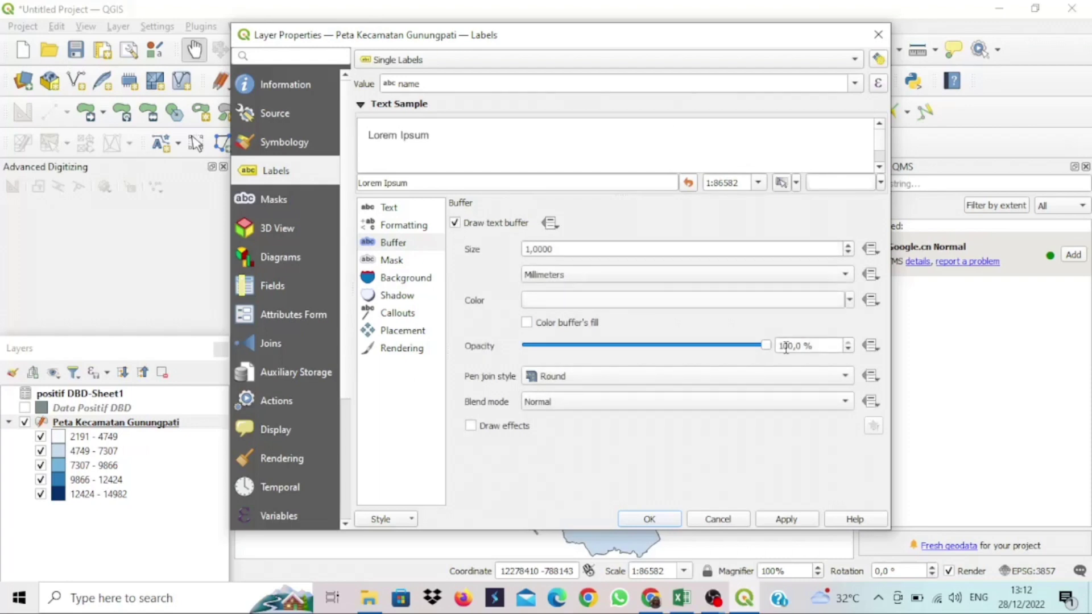
pyautogui.click(789, 522)
pyautogui.click(649, 519)
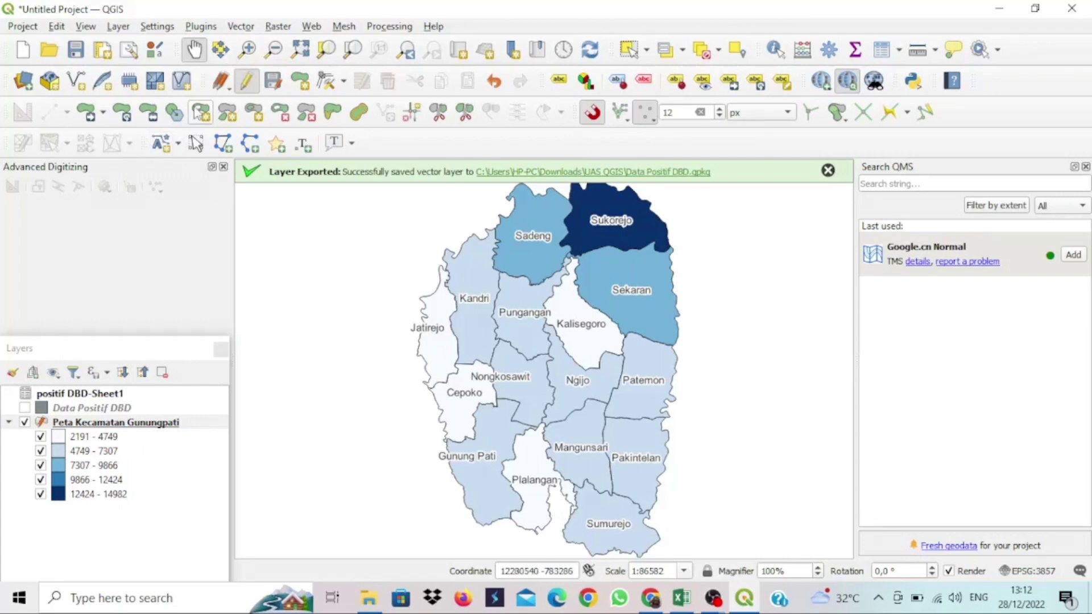
# Step: Create a new print layout titled INFORMASI KESEHATAN KECAMATAN GUNUNG PATI
pyautogui.click(103, 52)
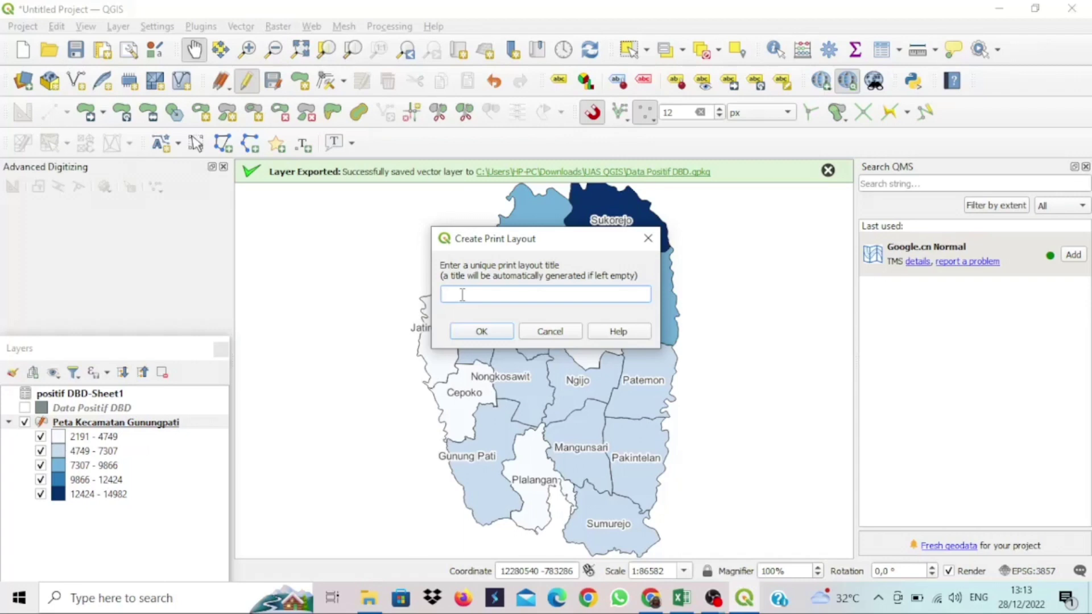
pyautogui.write('INFORMASI KESEHATAN KE')
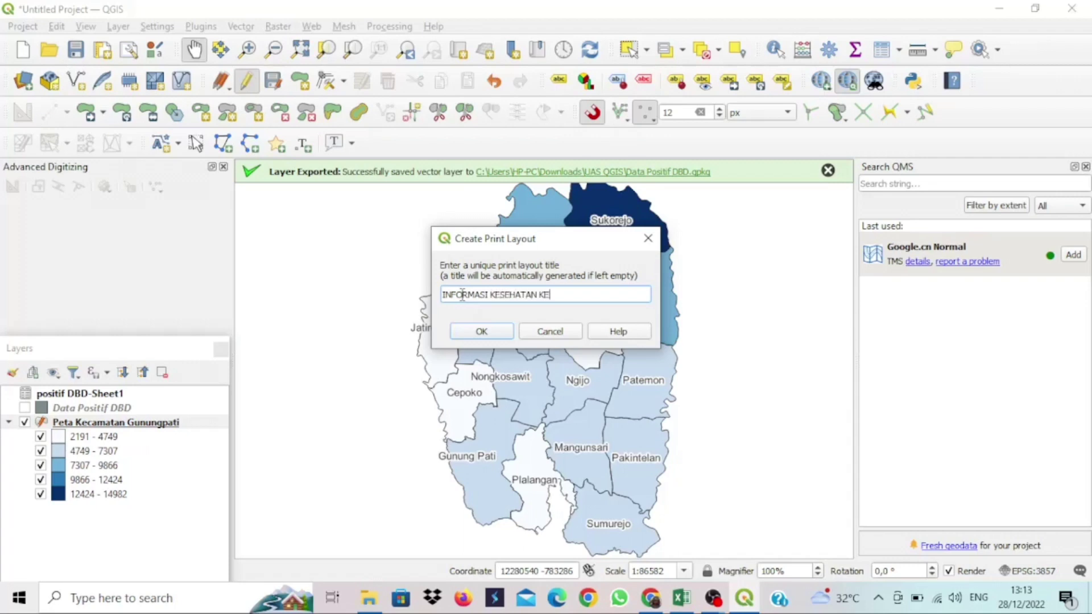
pyautogui.write('CAMATAN GUNUNG PATI')
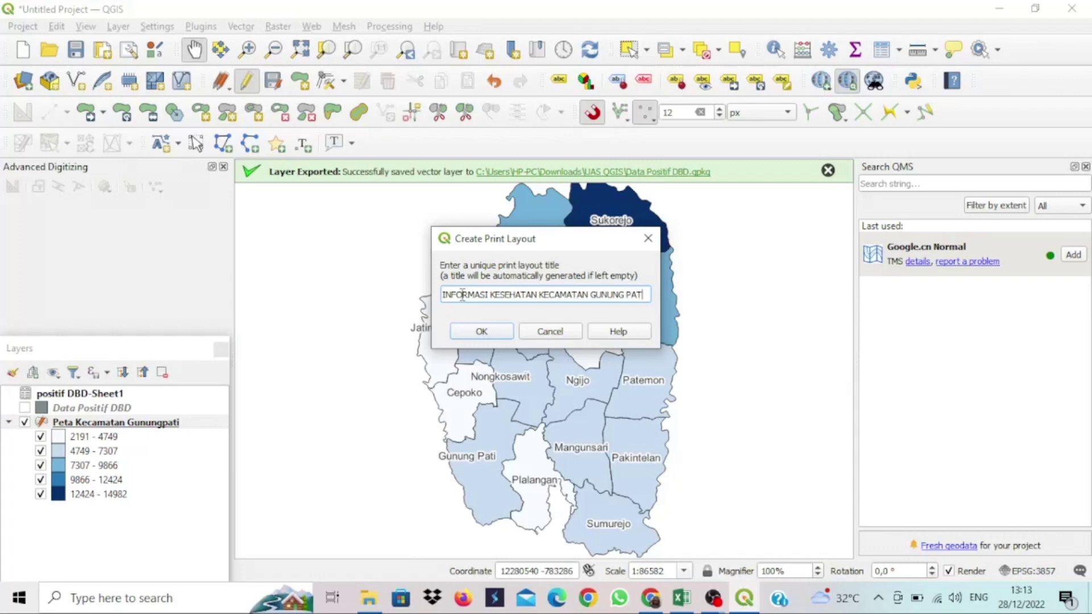
pyautogui.click(473, 334)
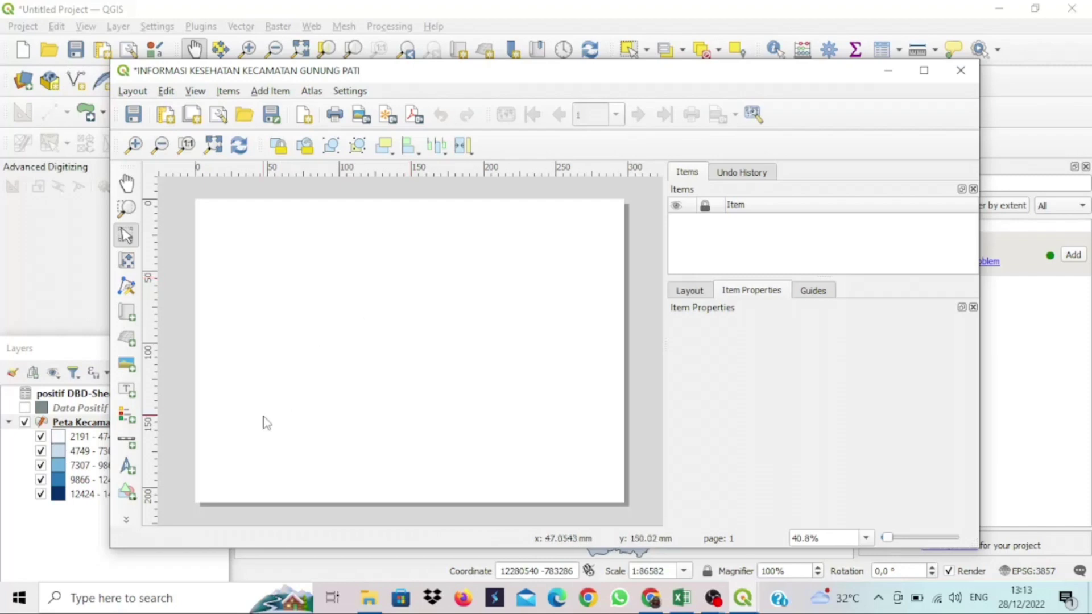
# Step: Draw a rectangle framing the whole page just inside its edges, and a tall narrow rectangle inside it along the page's right side
pyautogui.click(128, 492)
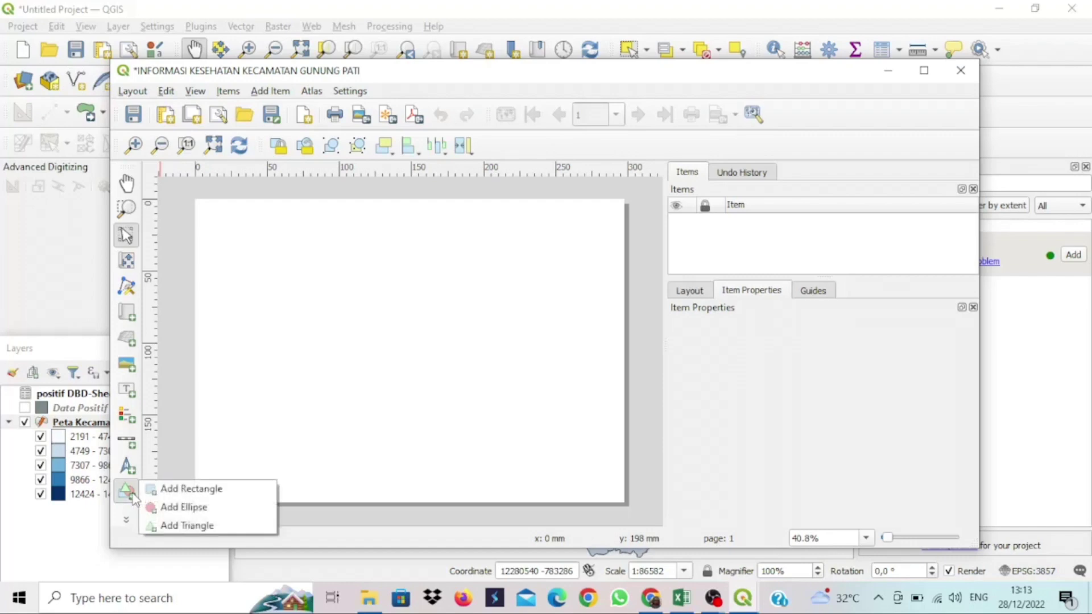
pyautogui.click(163, 490)
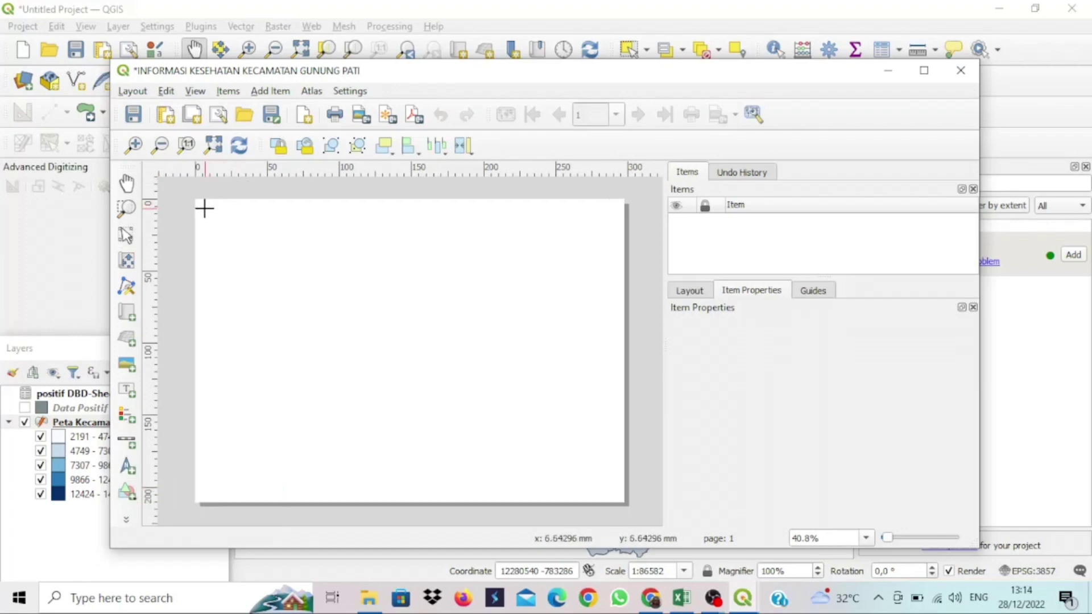
pyautogui.moveTo(204, 208)
pyautogui.mouseDown()
pyautogui.moveTo(302, 254)
pyautogui.moveTo(615, 493)
pyautogui.mouseUp()
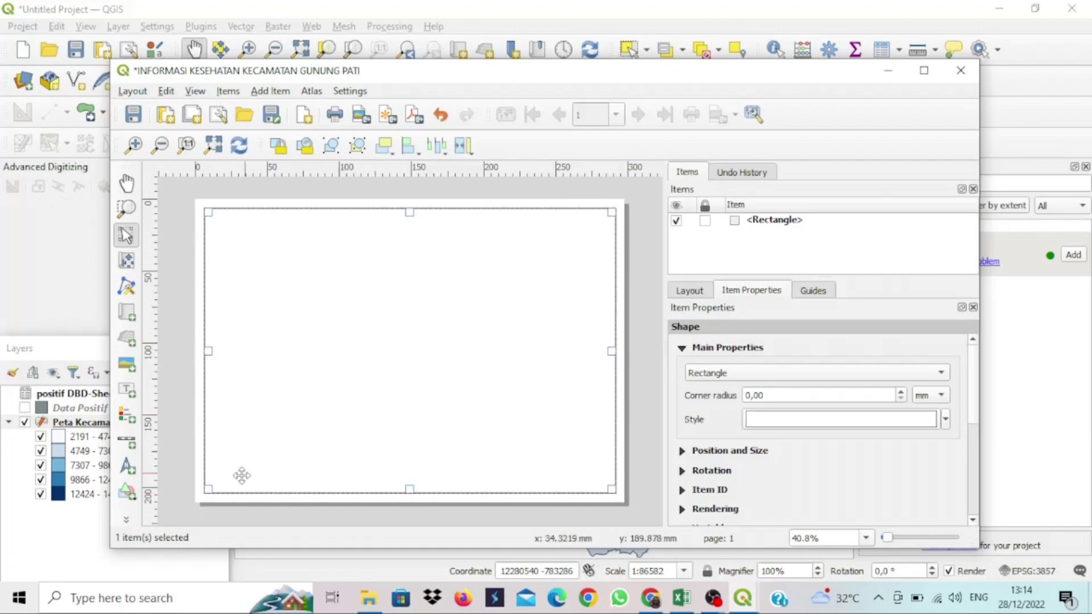
pyautogui.click(127, 491)
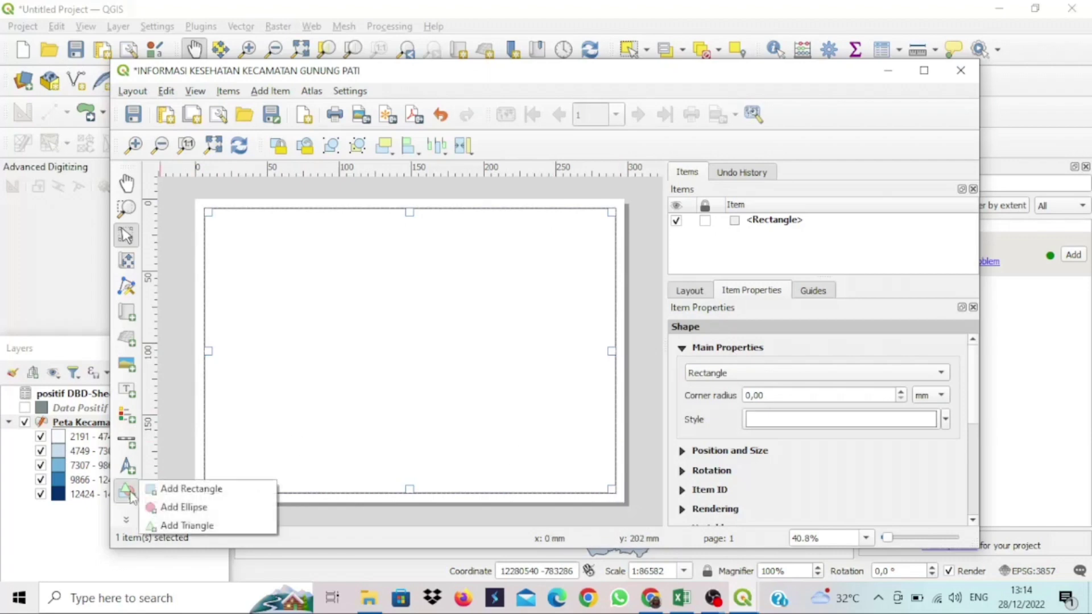
pyautogui.click(168, 488)
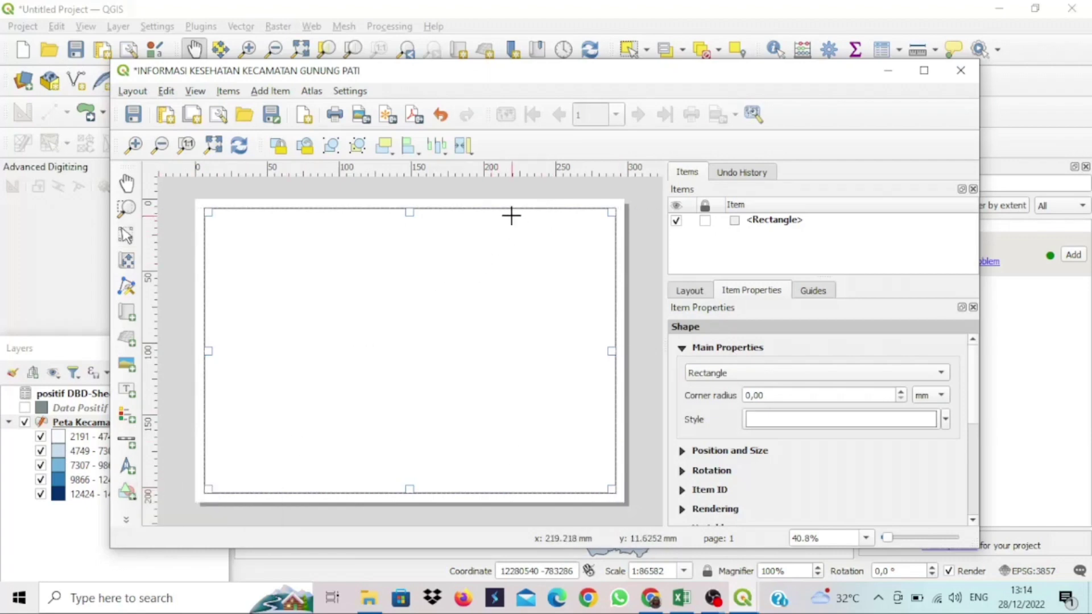
pyautogui.moveTo(512, 216); pyautogui.dragTo(606, 484)
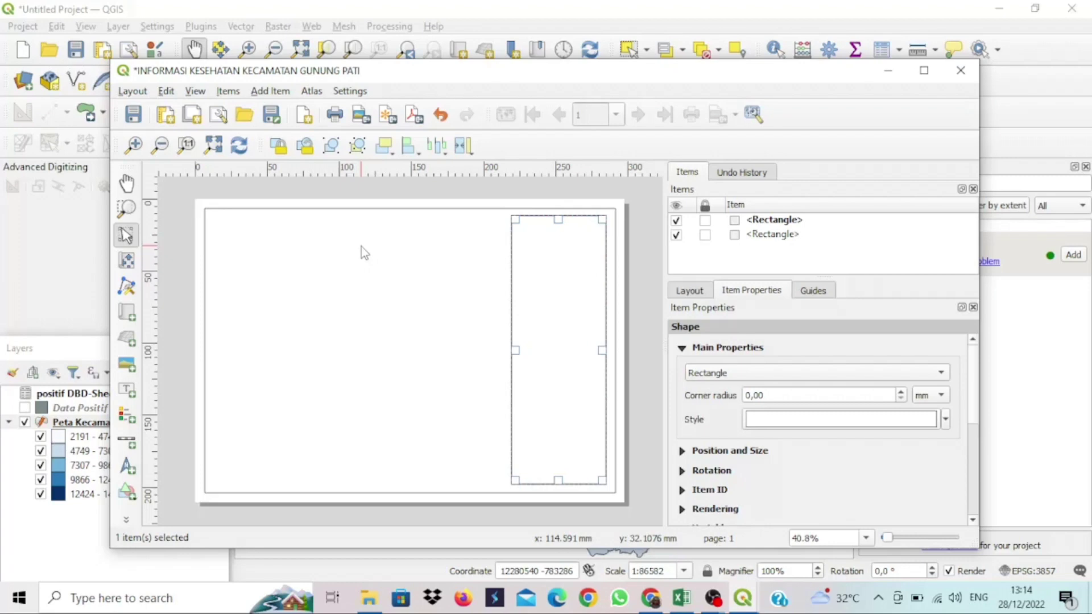
# Step: Add a map item filling the space between the outer frame and the tall narrow rectangle
pyautogui.click(282, 91)
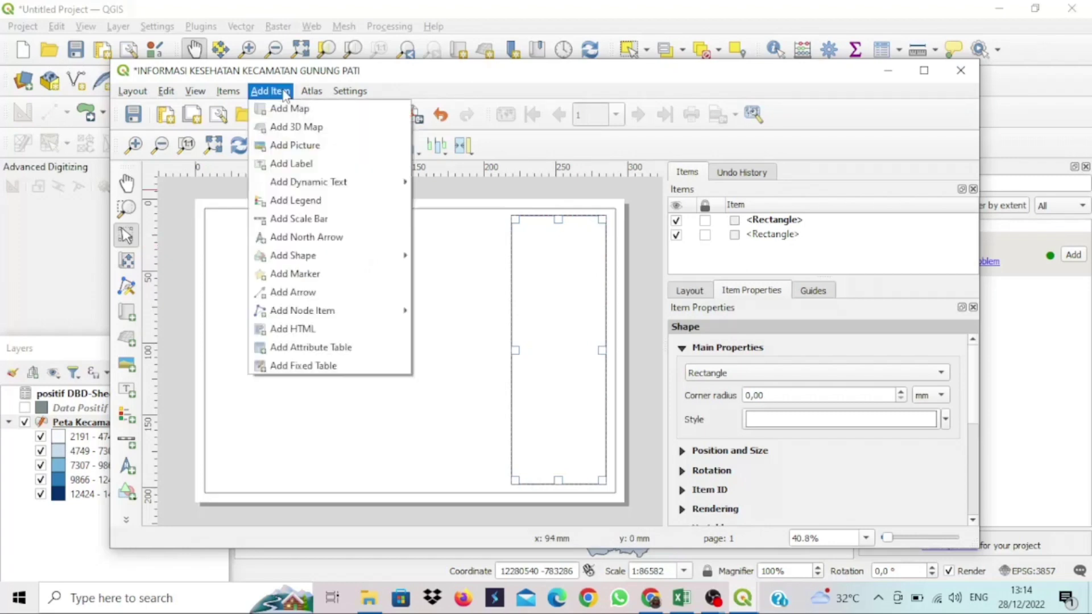
pyautogui.click(302, 112)
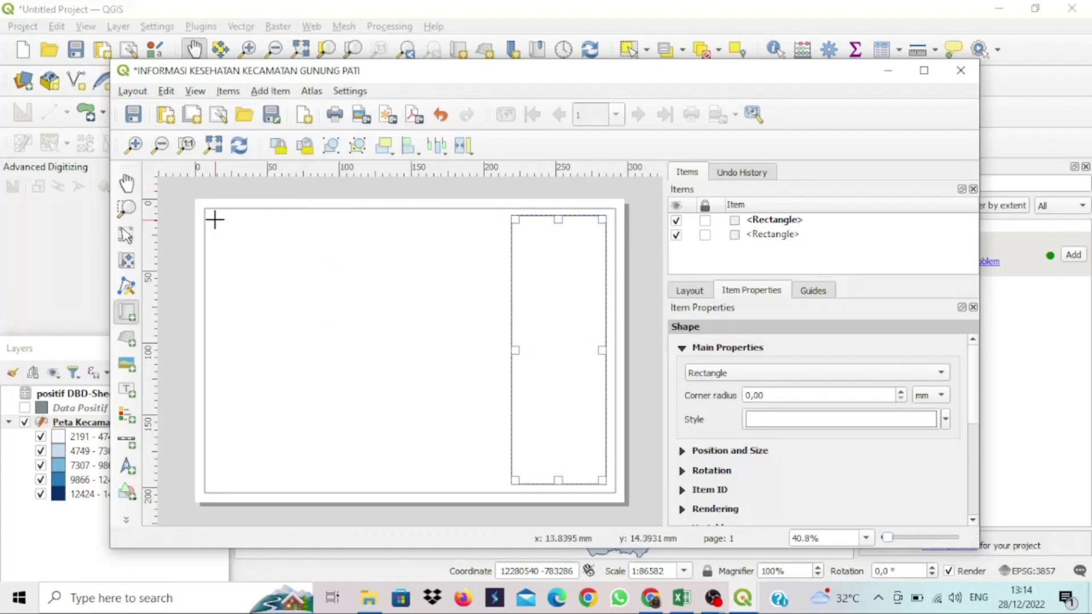
pyautogui.moveTo(215, 217)
pyautogui.mouseDown()
pyautogui.moveTo(287, 275)
pyautogui.moveTo(466, 468)
pyautogui.moveTo(501, 482)
pyautogui.mouseUp()
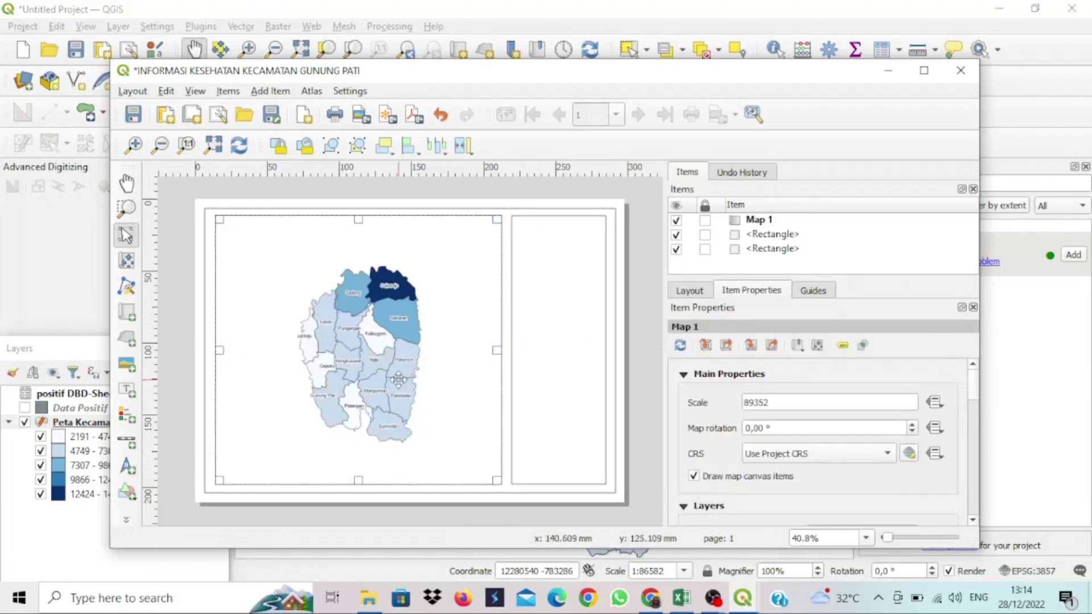
pyautogui.scroll(1, 398, 379)
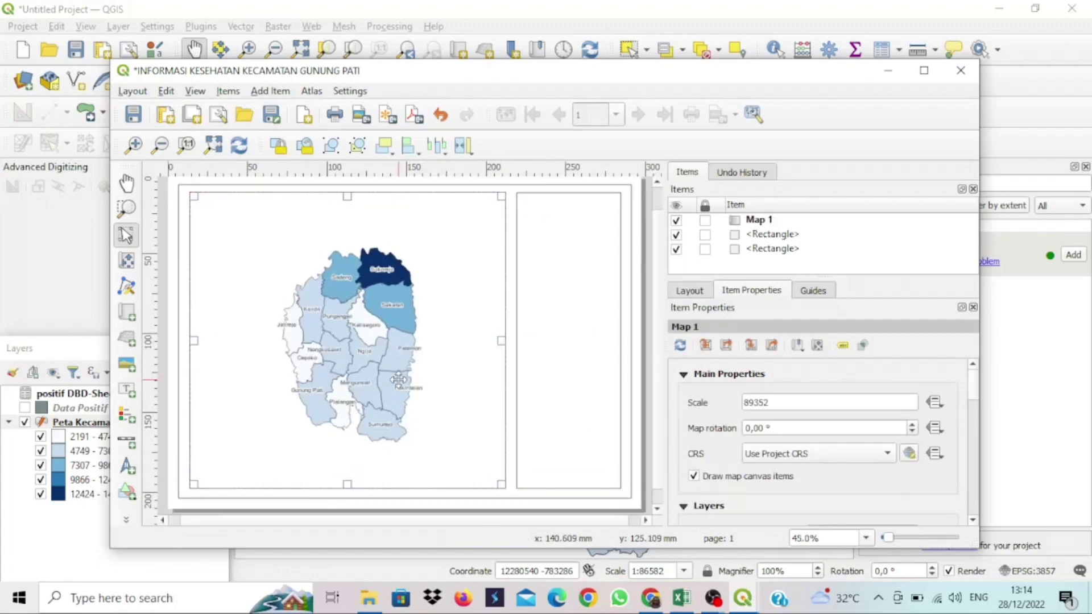
pyautogui.scroll(-1, 398, 380)
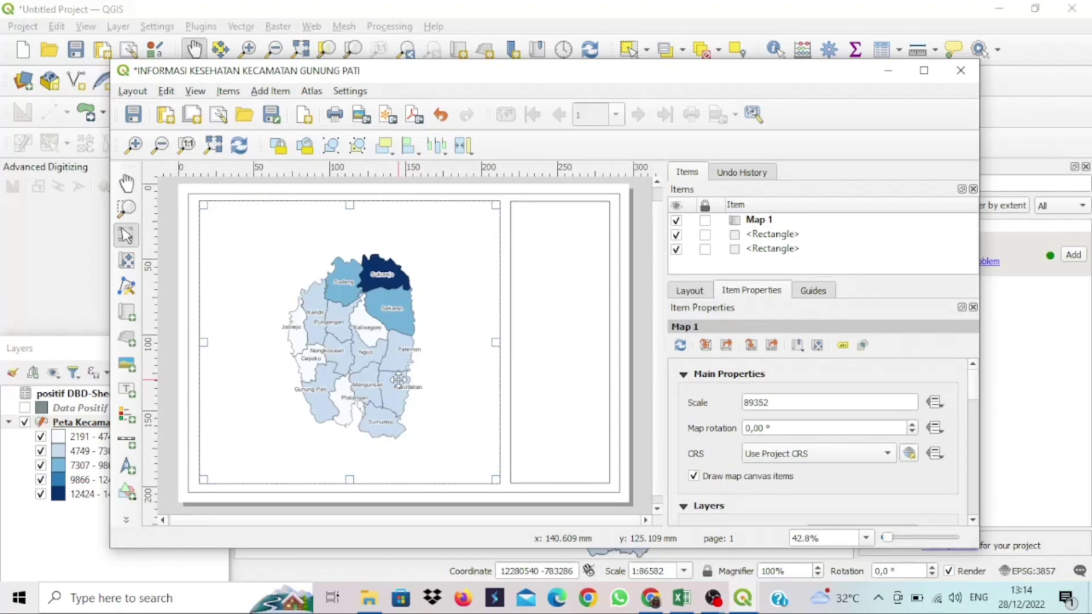
# Step: Enlarge the map content to a scale of about 60477 and shift it so all the district polygons fit within the map item
pyautogui.click(127, 260)
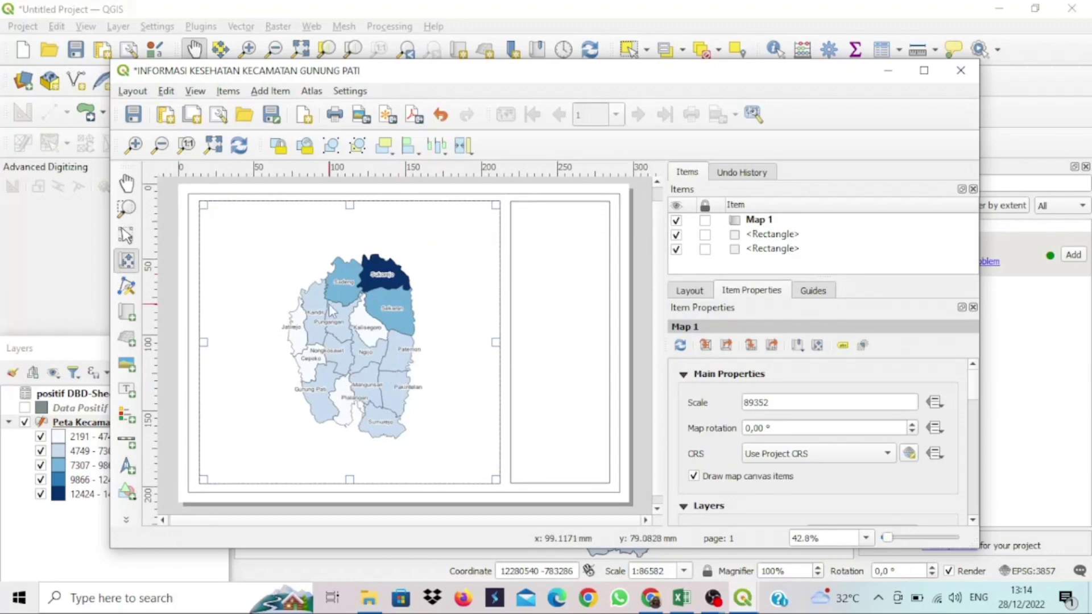
pyautogui.scroll(3, 328, 304)
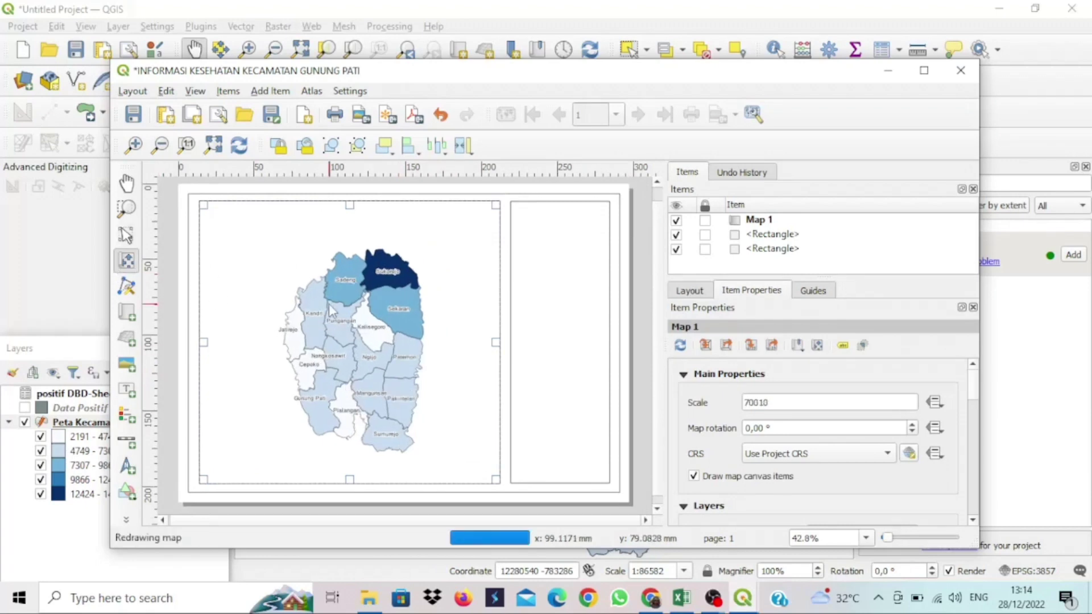
pyautogui.scroll(2, 331, 310)
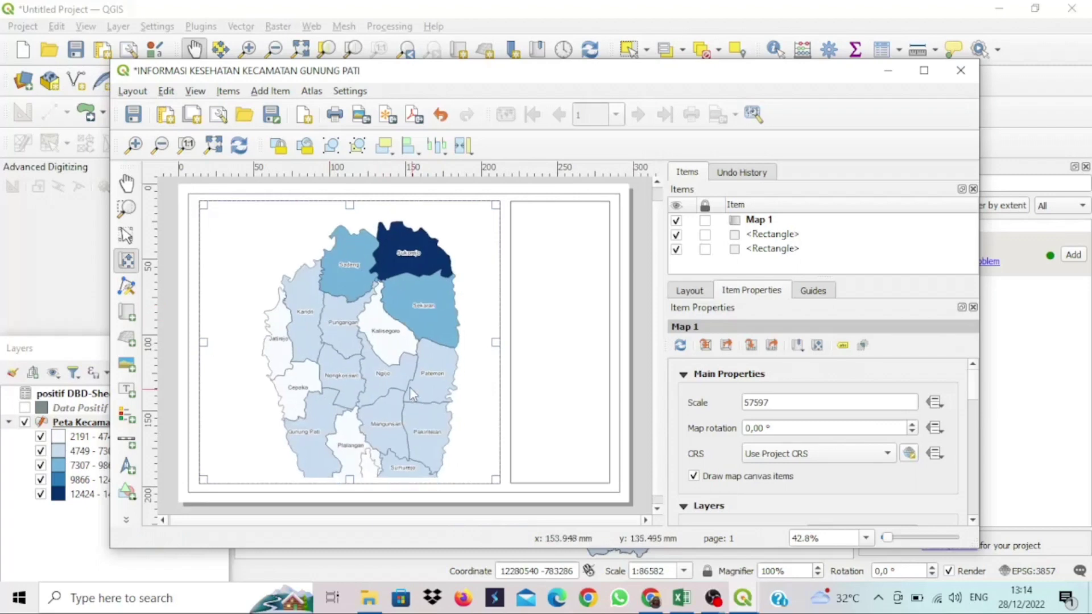
pyautogui.moveTo(413, 392); pyautogui.dragTo(390, 376)
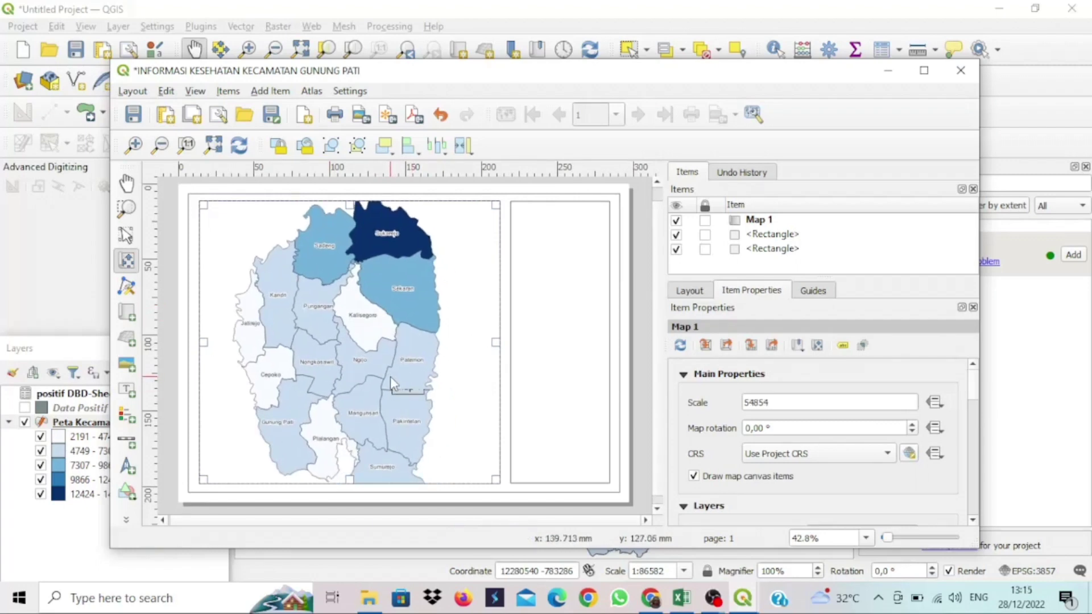
pyautogui.scroll(-1, 390, 377)
pyautogui.scroll(-1, 390, 377)
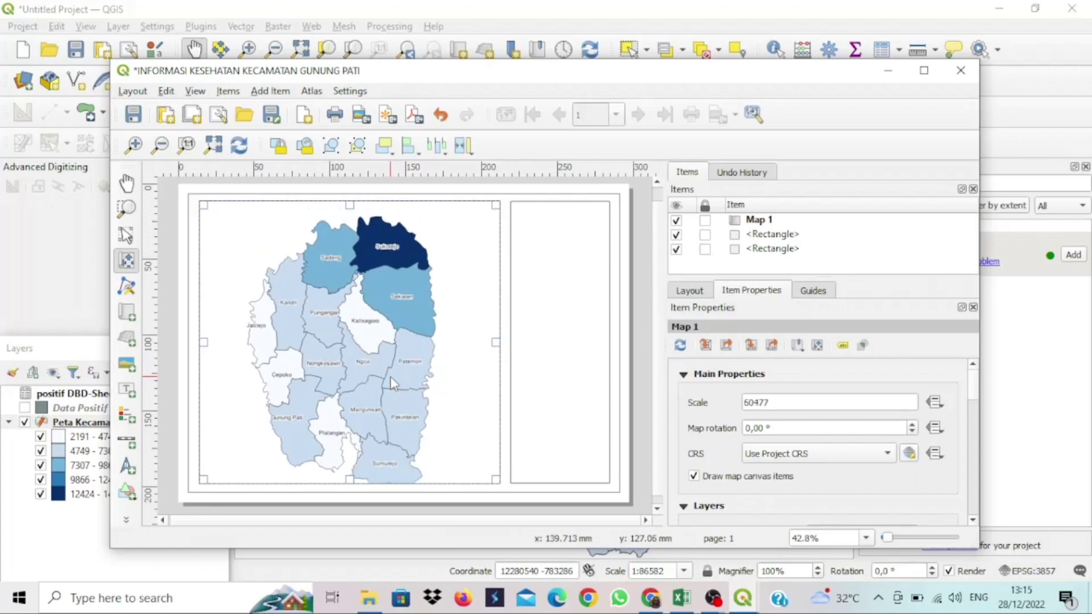
pyautogui.moveTo(391, 377); pyautogui.dragTo(390, 378)
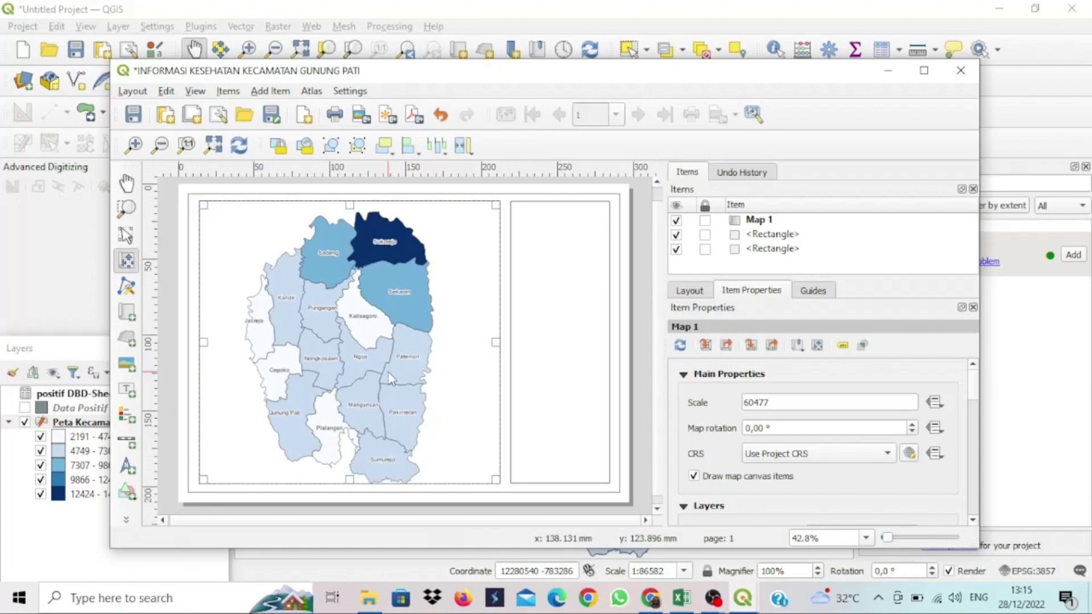
pyautogui.moveTo(389, 374); pyautogui.dragTo(387, 369)
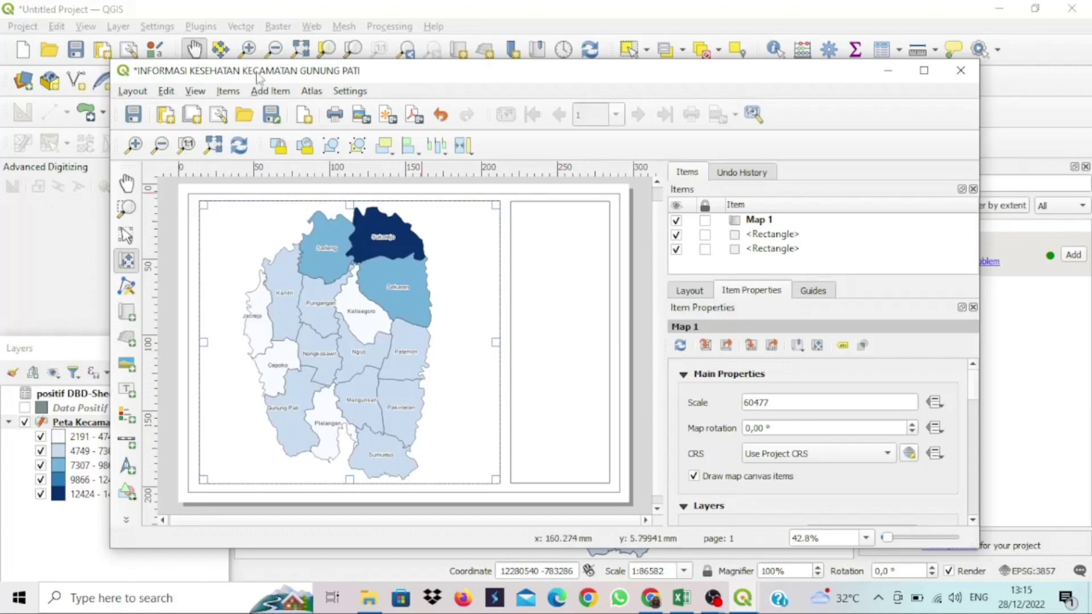
# Step: Draw a small rectangle at the upper end of the tall side panel as a title box
pyautogui.click(124, 493)
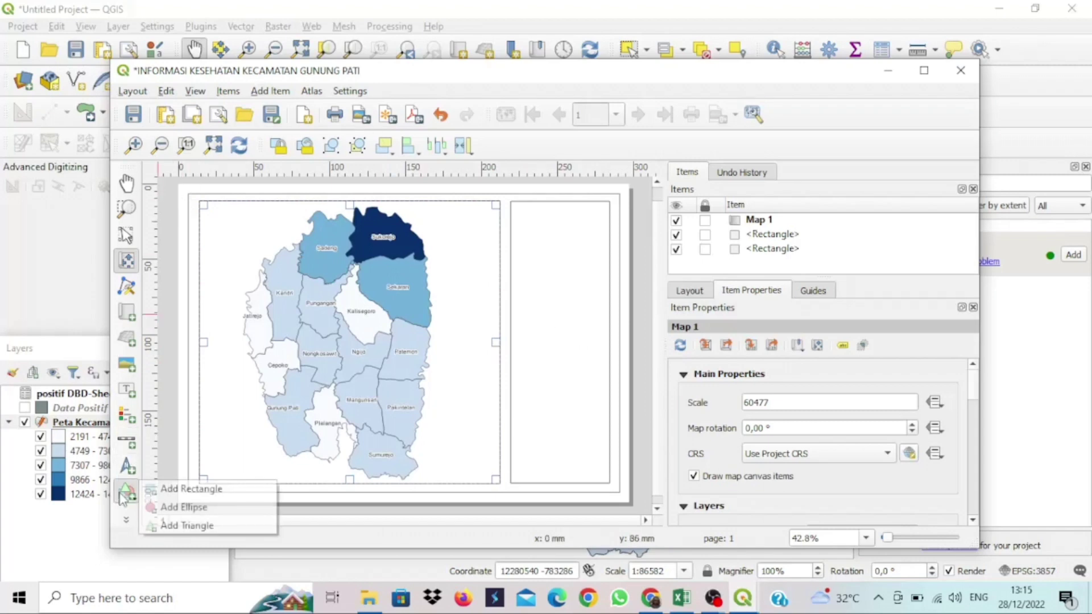
pyautogui.click(176, 489)
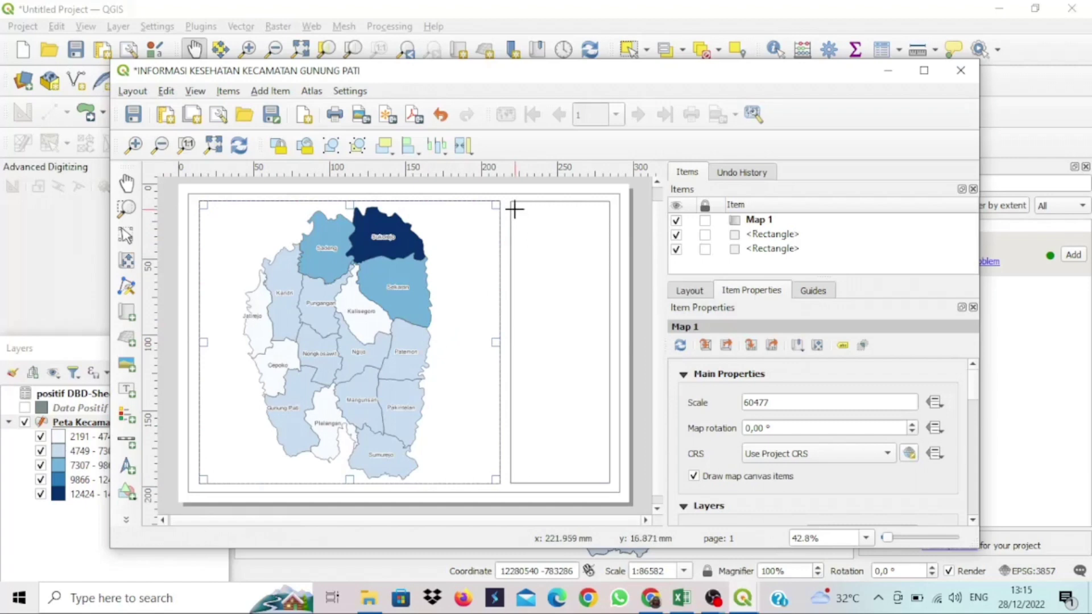
pyautogui.moveTo(514, 209); pyautogui.dragTo(587, 245)
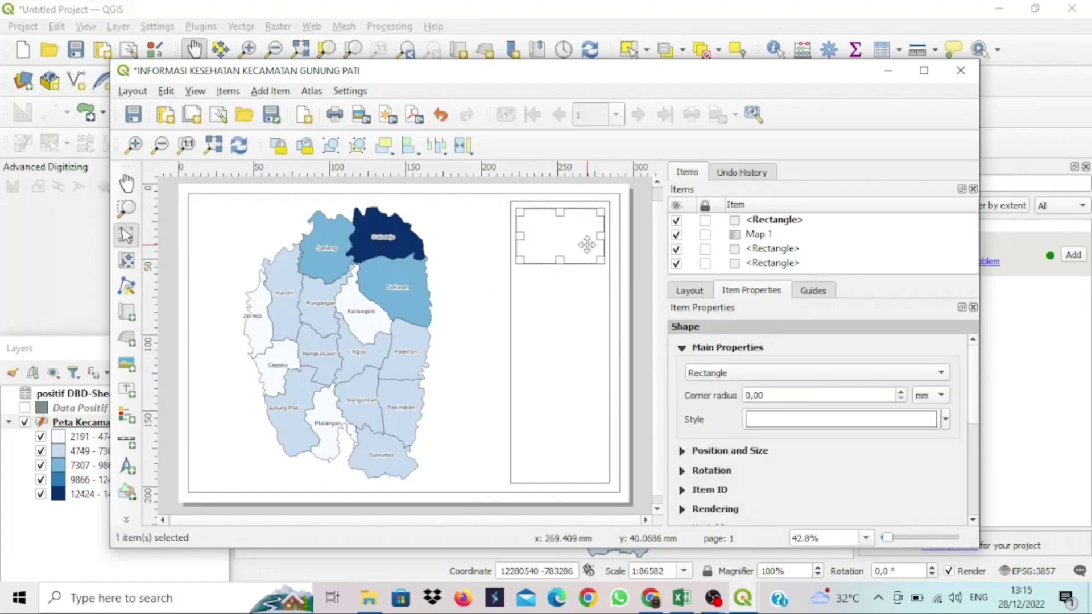
# Step: Add a label inside the title box and replace its placeholder text with INFORMASI KESEHATAN KECAMATAN GUNUNG PATI
pyautogui.click(270, 91)
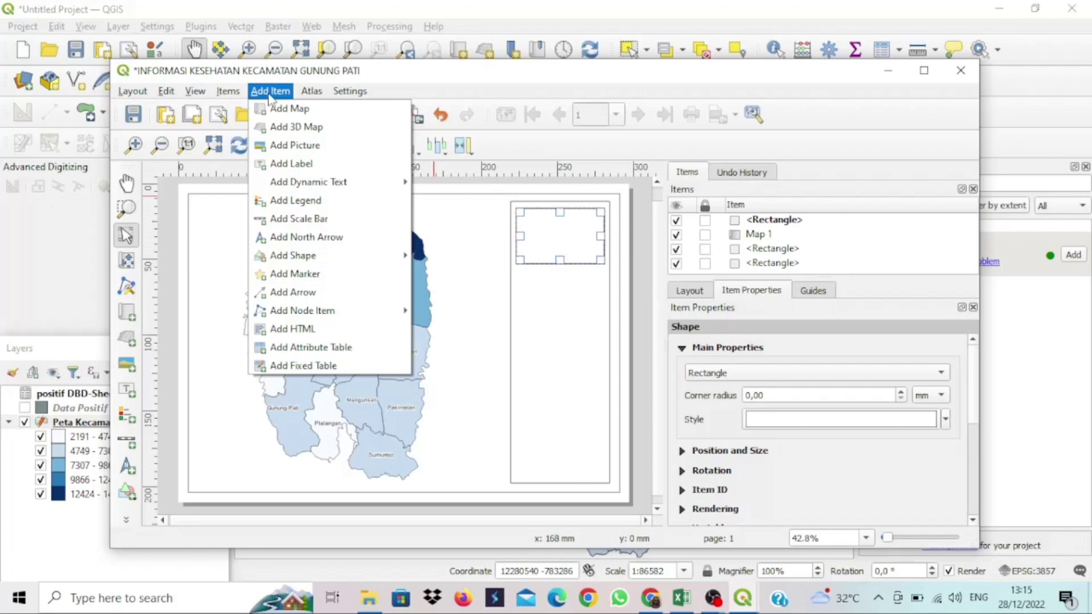
pyautogui.click(322, 165)
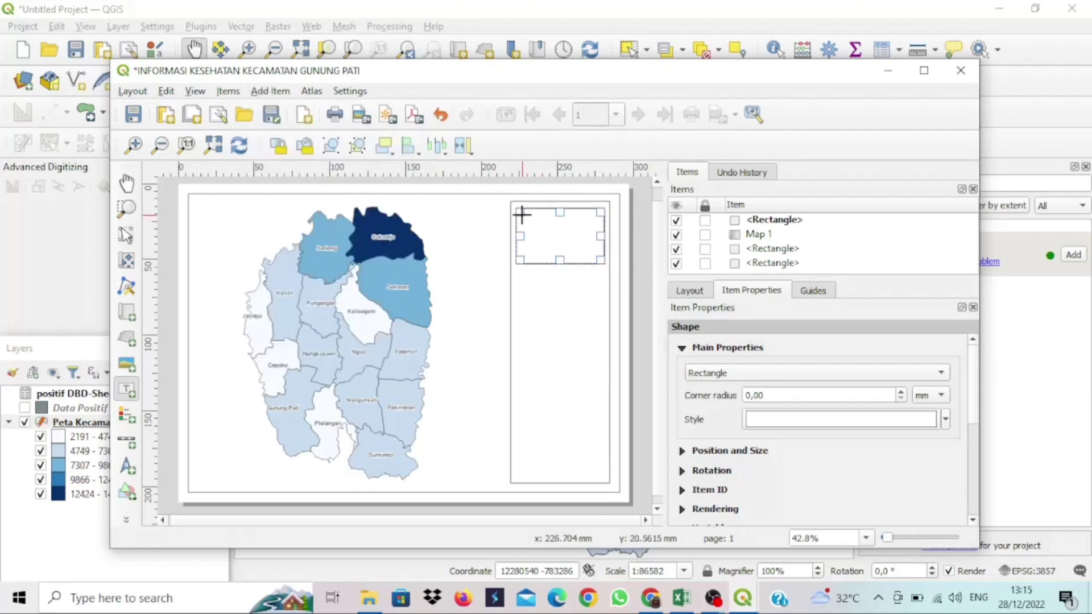
pyautogui.moveTo(518, 211); pyautogui.dragTo(603, 261)
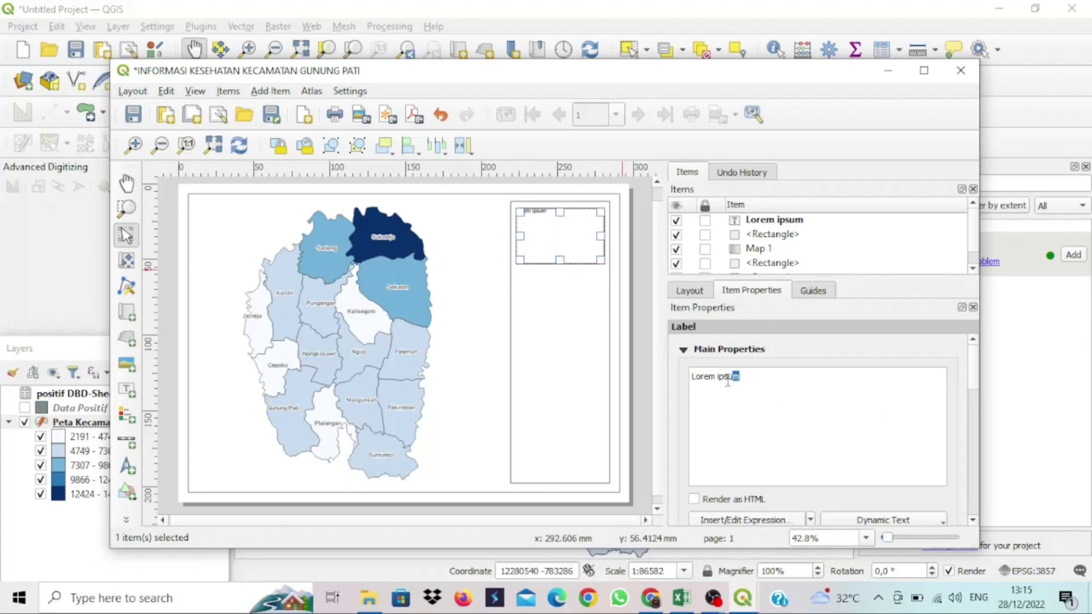
pyautogui.moveTo(740, 376); pyautogui.dragTo(696, 375)
pyautogui.press('BackSpace')
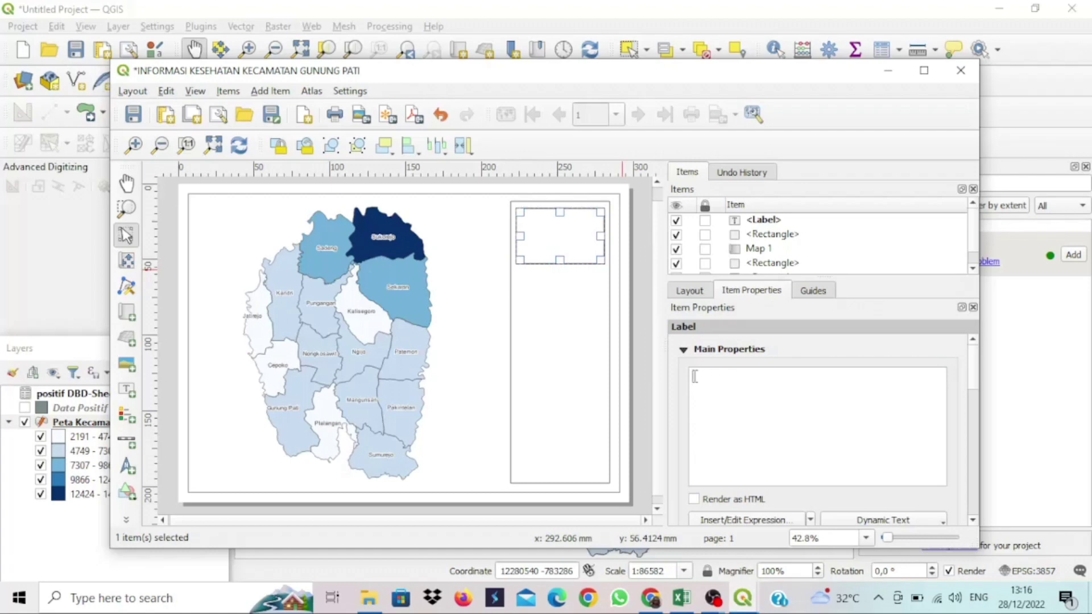
pyautogui.write('INFORMASI')
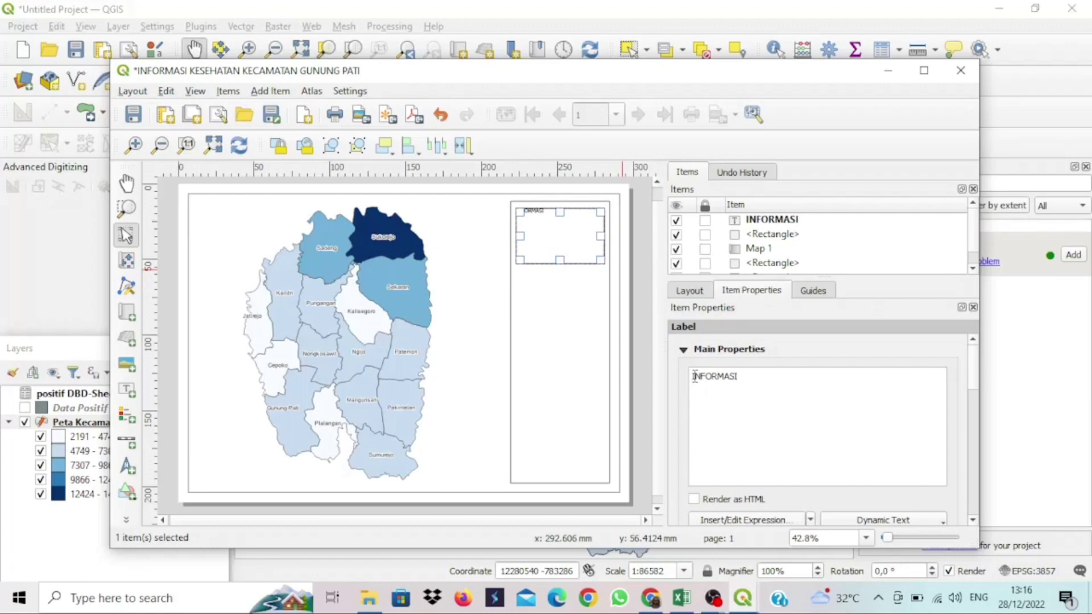
pyautogui.write(' KESEHATAN KECAM')
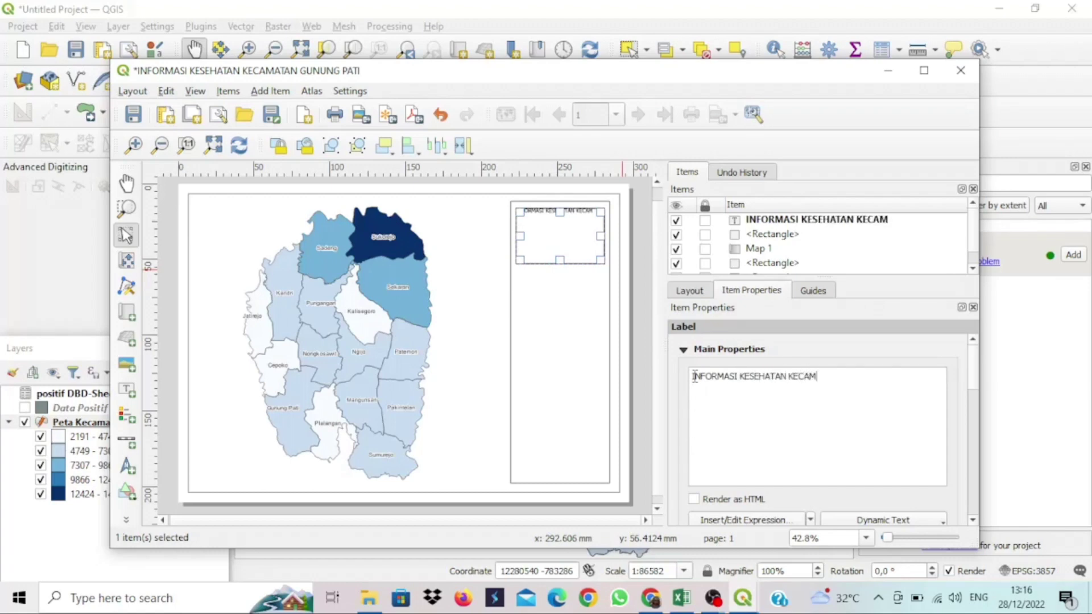
pyautogui.write('ATAN GUNU')
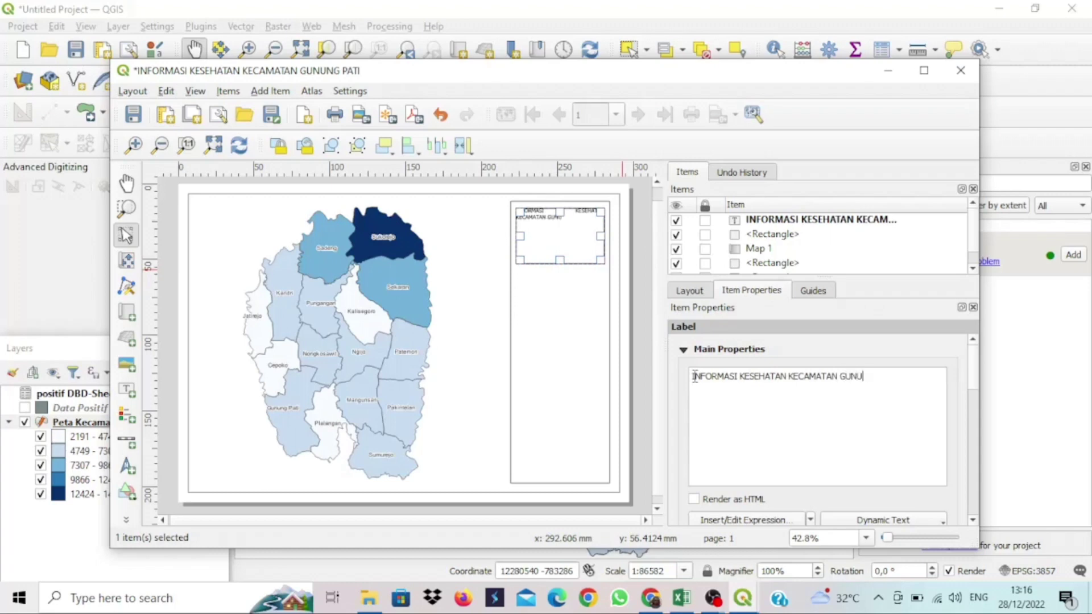
pyautogui.write('NG PATI')
# Step: Set the font size of the INFORMASI KESEHATAN KECAMATAN GUNUNG PATI label to 21 points
pyautogui.scroll(-4, 977, 378)
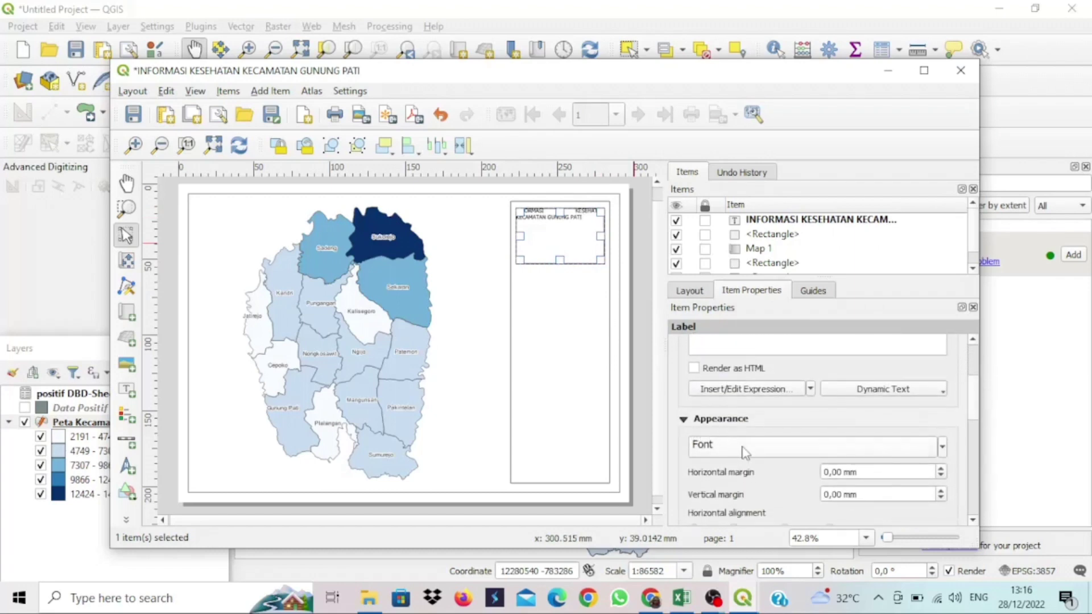
pyautogui.click(941, 447)
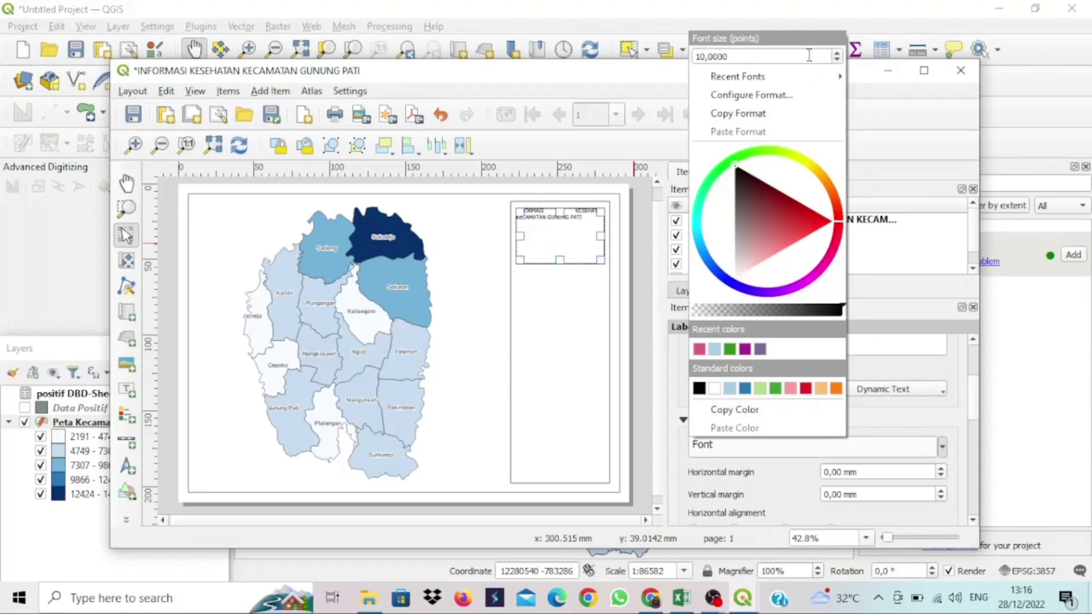
pyautogui.scroll(5, 839, 59)
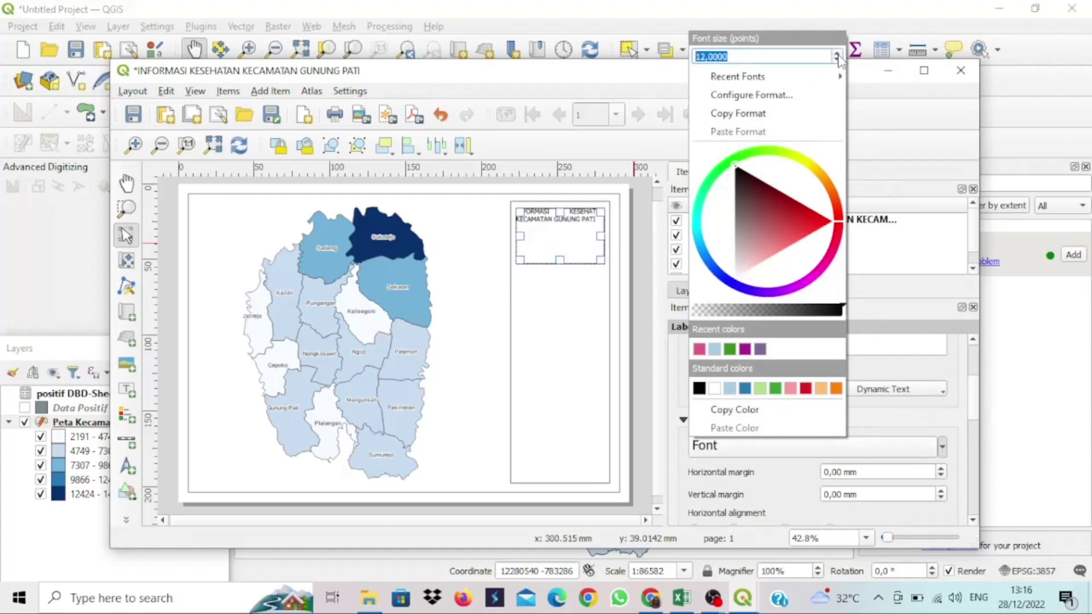
pyautogui.scroll(4, 839, 59)
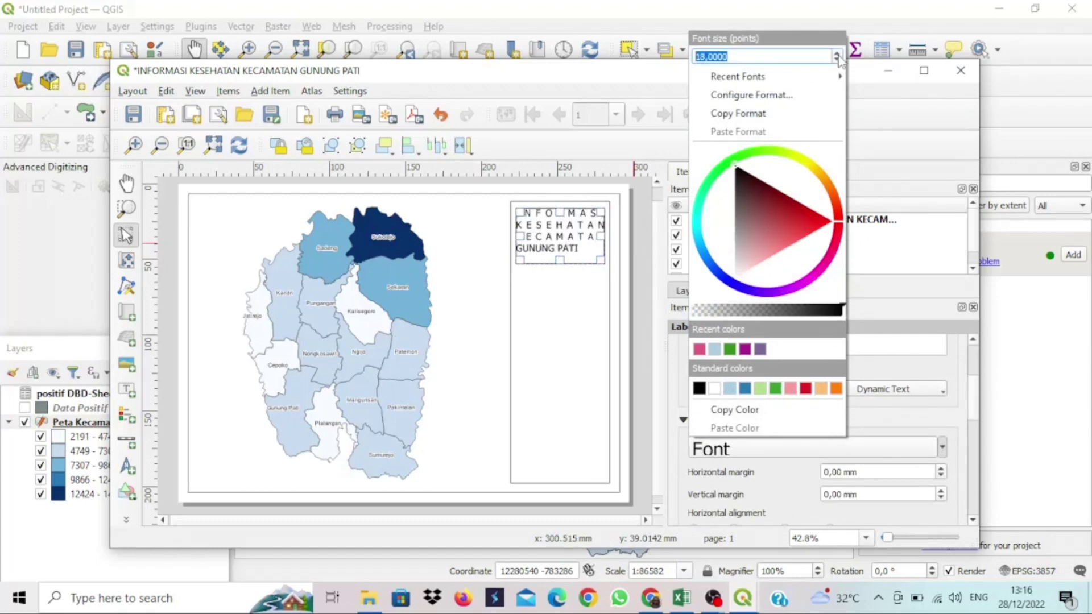
pyautogui.scroll(1, 839, 59)
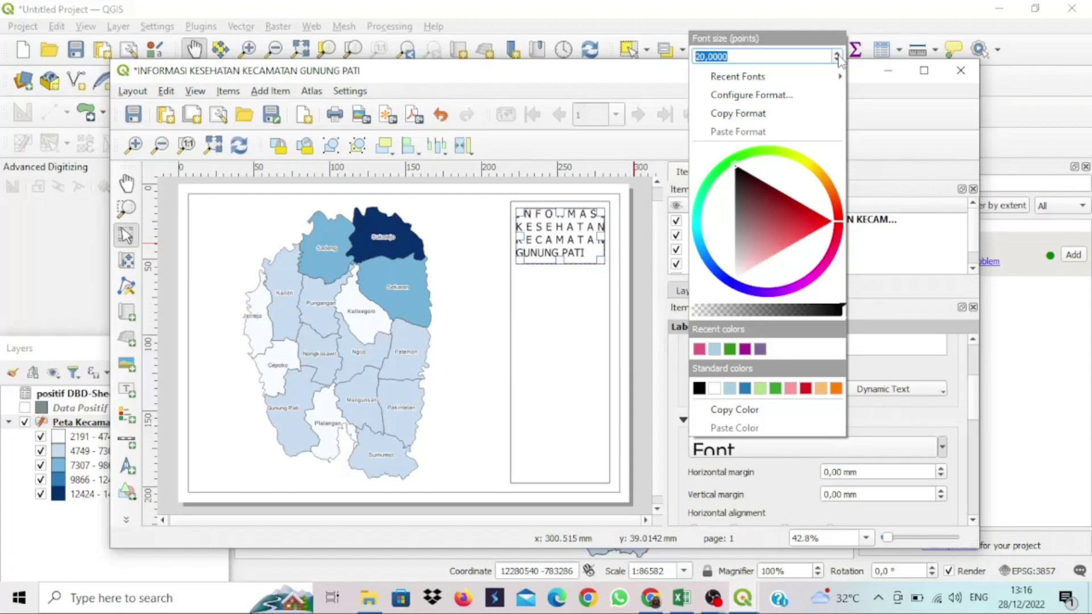
pyautogui.scroll(2, 839, 59)
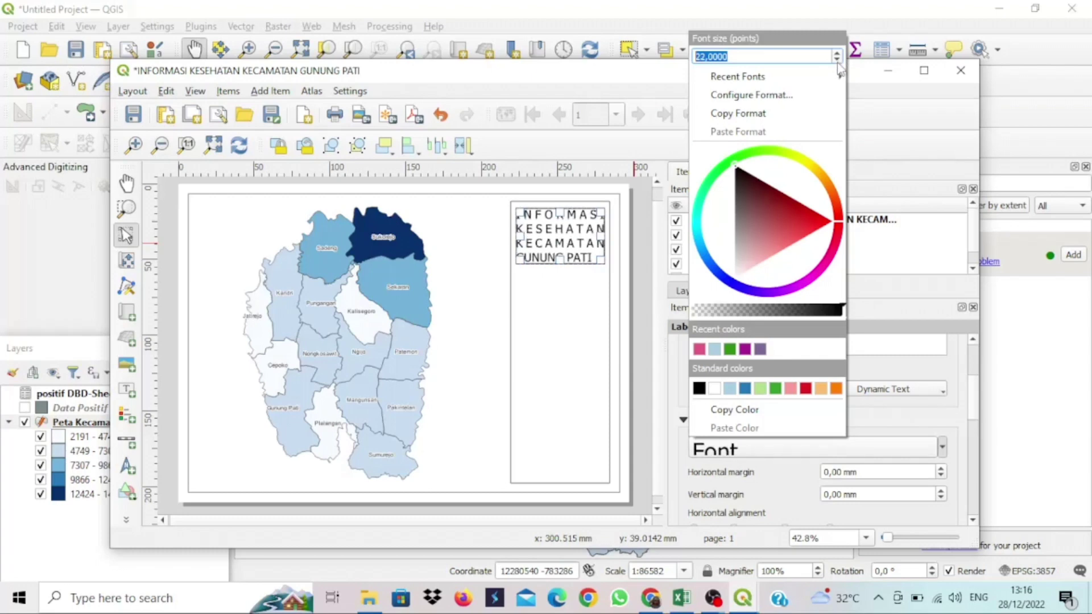
pyautogui.scroll(-1, 840, 67)
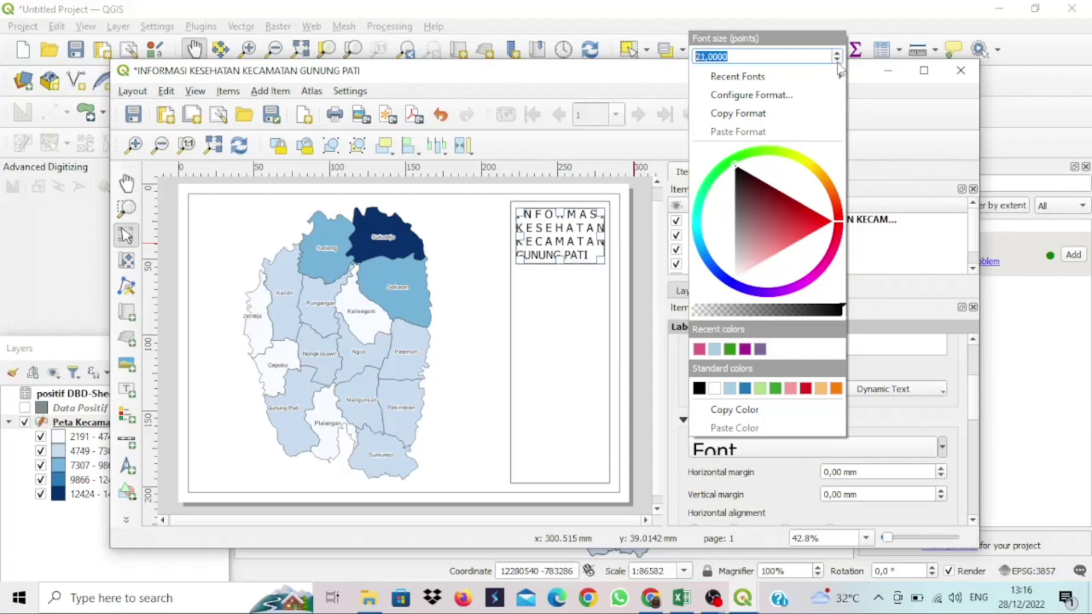
# Step: Try dark red, purple and green font colours on the title label
pyautogui.click(757, 254)
pyautogui.click(752, 180)
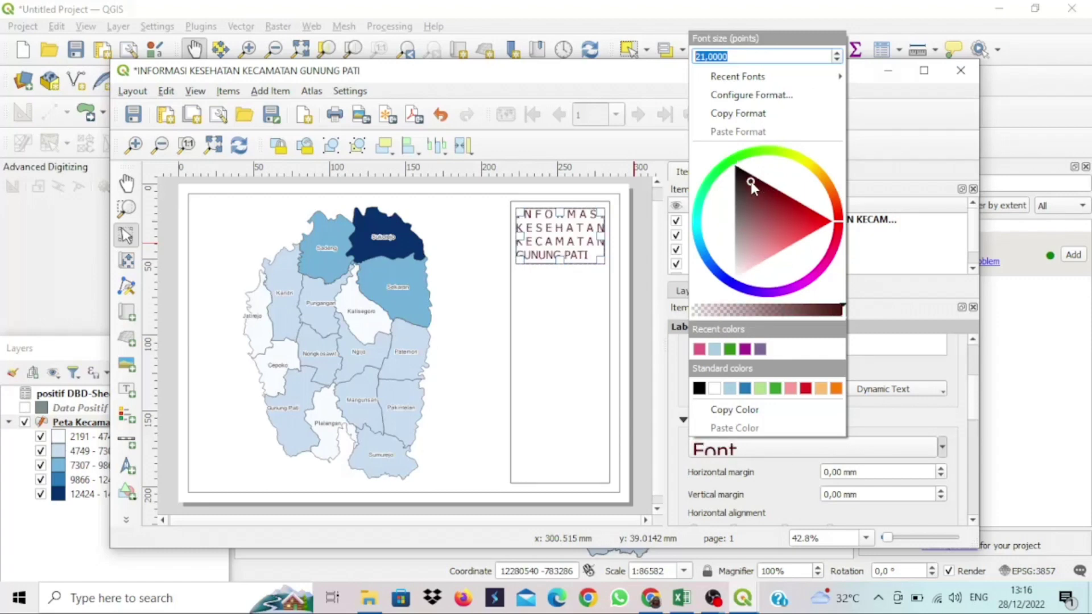
pyautogui.click(744, 348)
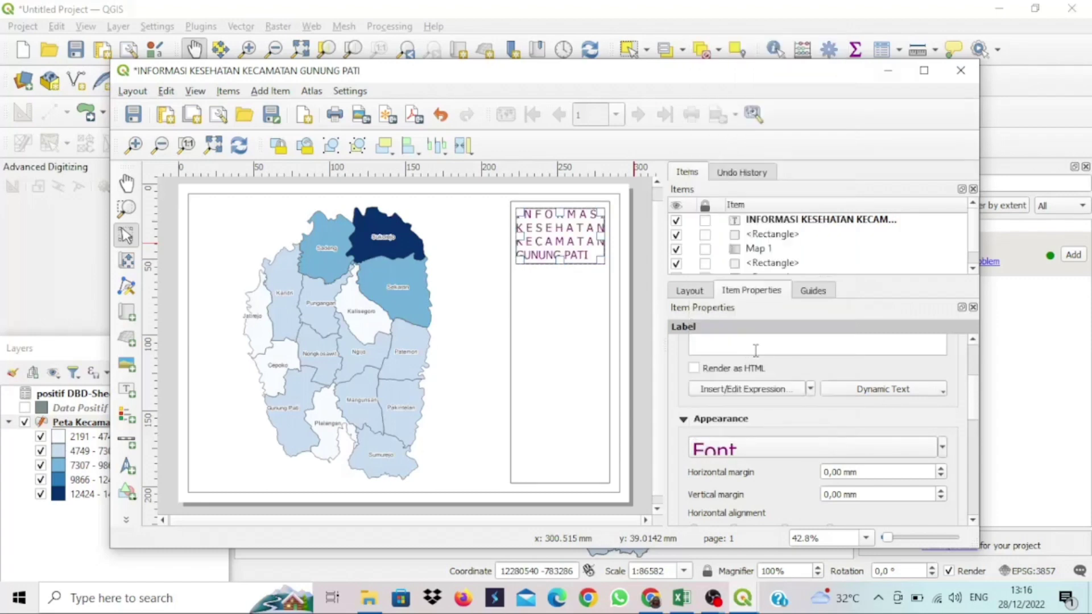
pyautogui.click(942, 447)
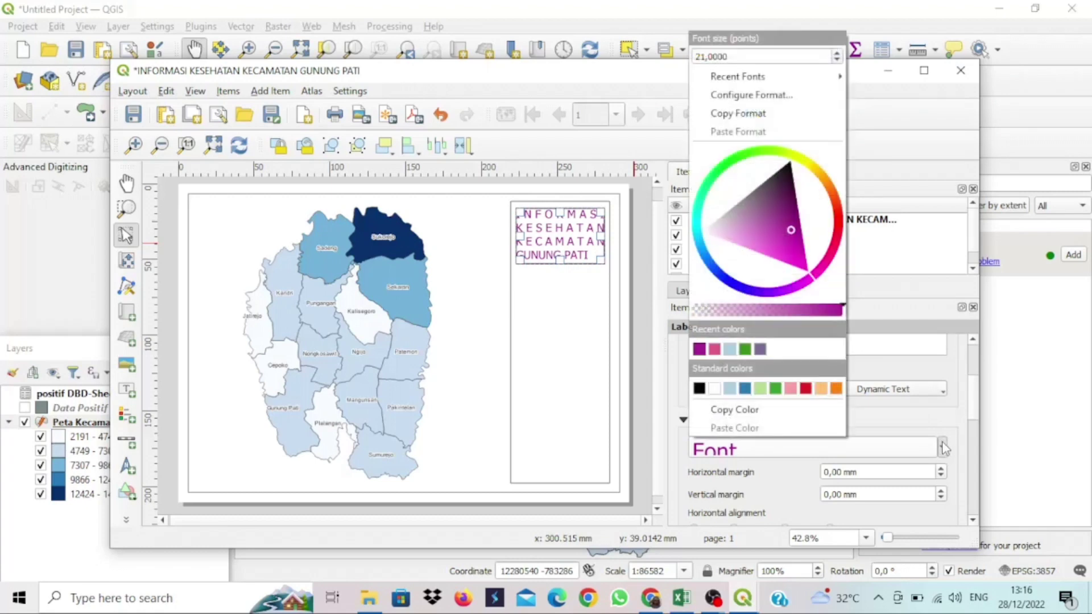
pyautogui.click(757, 153)
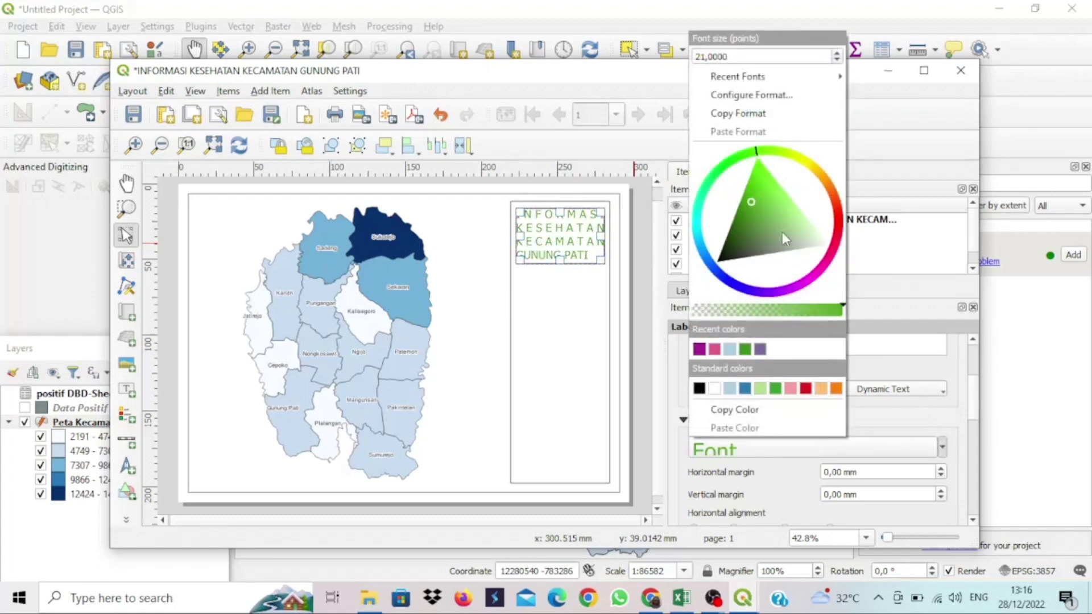
pyautogui.moveTo(782, 234)
pyautogui.mouseDown()
pyautogui.moveTo(789, 239)
pyautogui.moveTo(725, 251)
pyautogui.mouseUp()
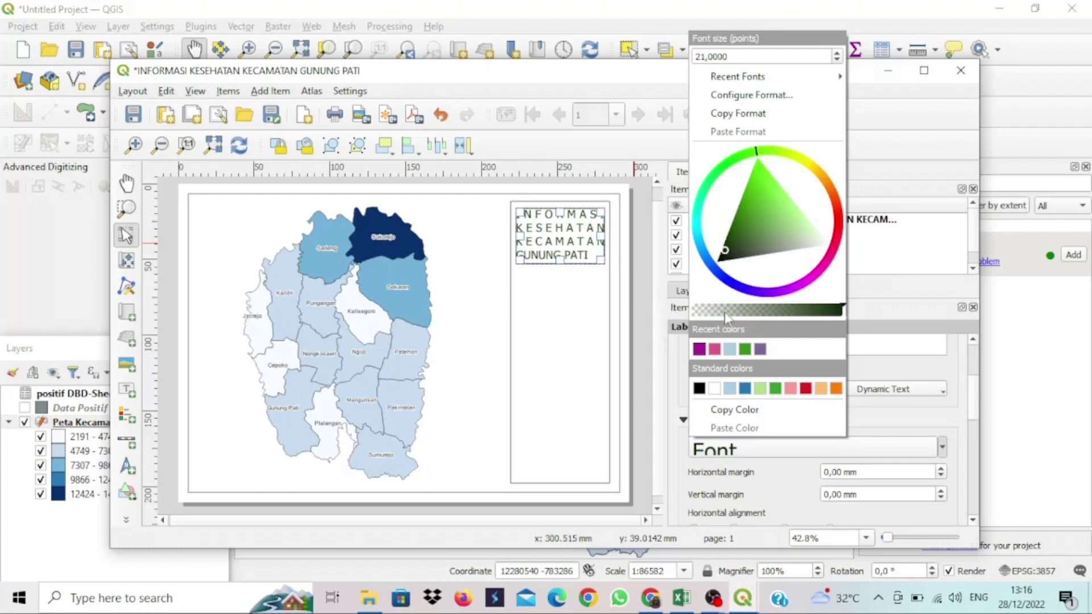
pyautogui.click(704, 346)
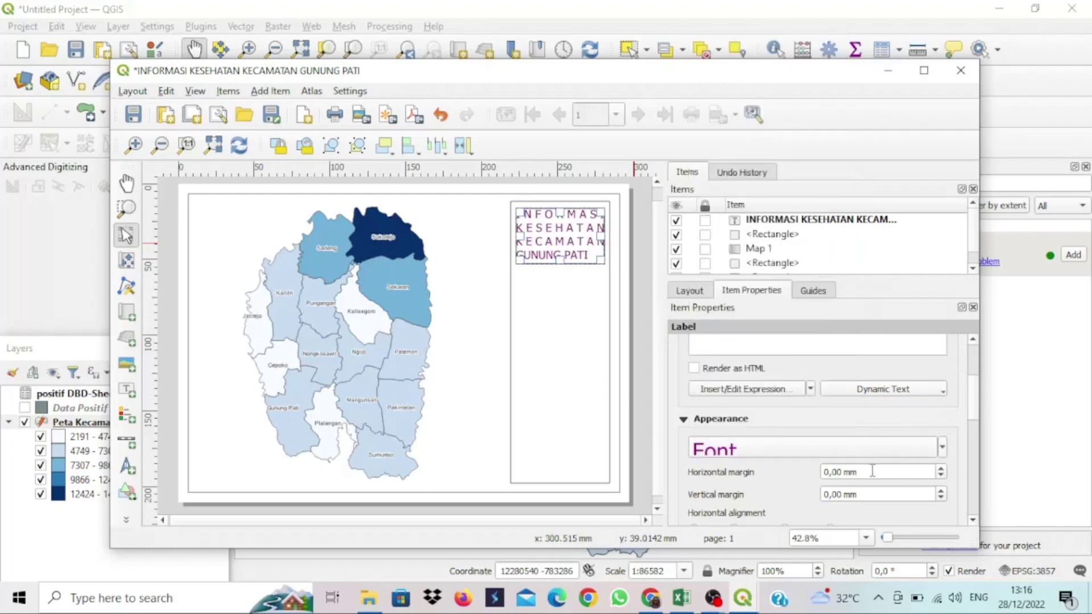
# Step: Set the title label's font colour to a muted dark blue
pyautogui.click(944, 448)
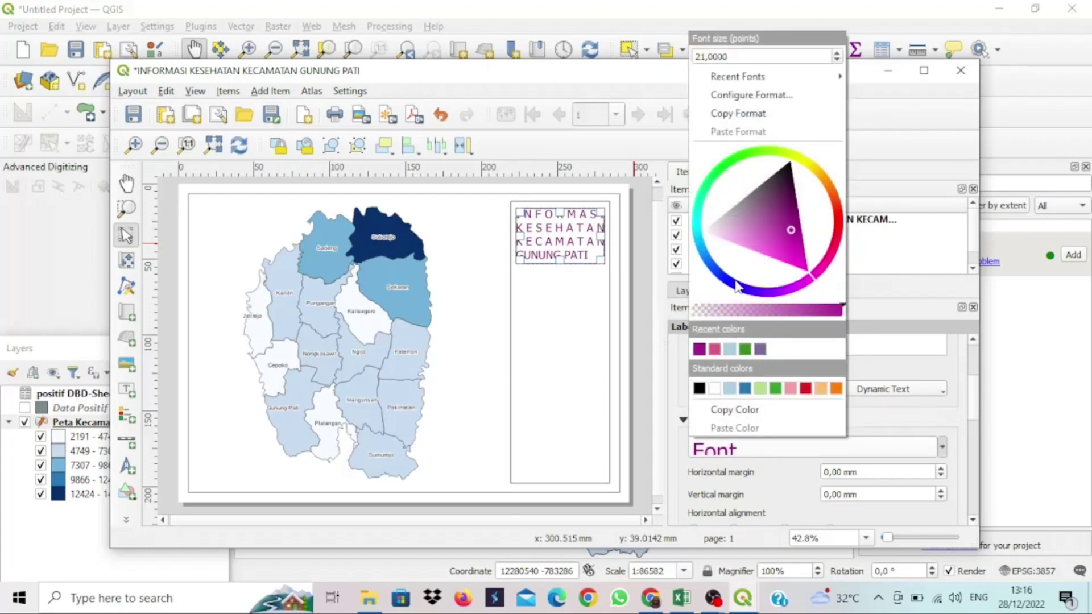
pyautogui.click(766, 245)
pyautogui.moveTo(765, 246); pyautogui.dragTo(789, 225)
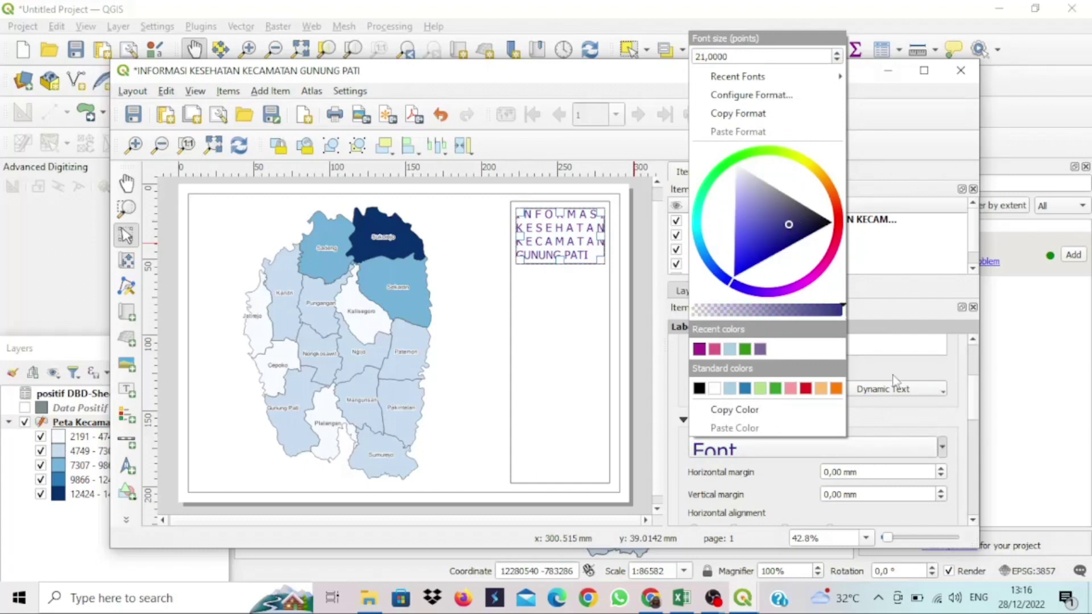
pyautogui.click(974, 364)
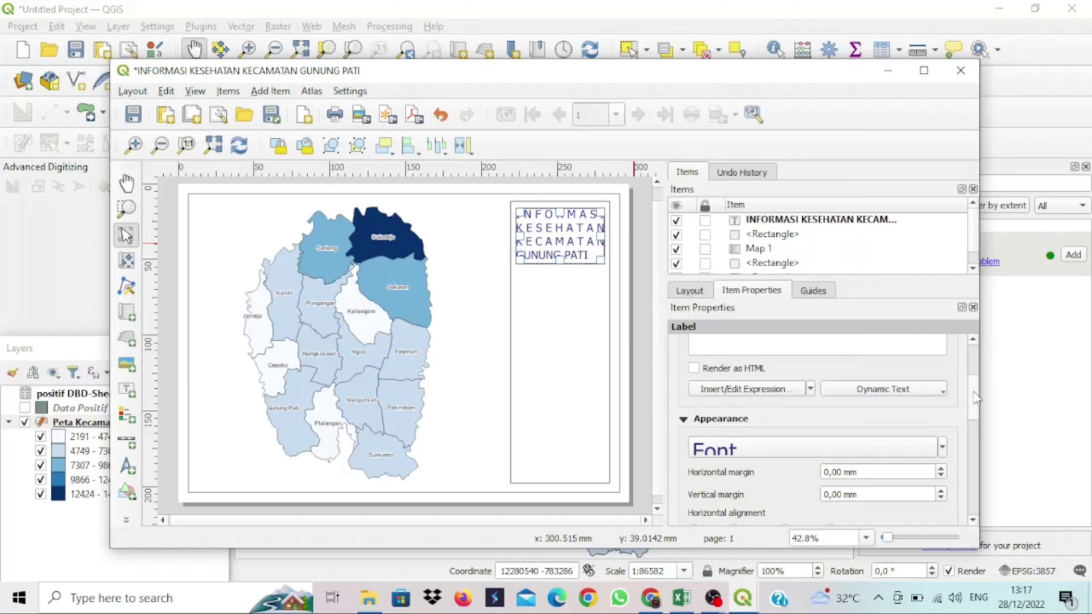
# Step: Align the title label's text to Center horizontally and Middle vertically
pyautogui.moveTo(976, 398); pyautogui.dragTo(978, 423)
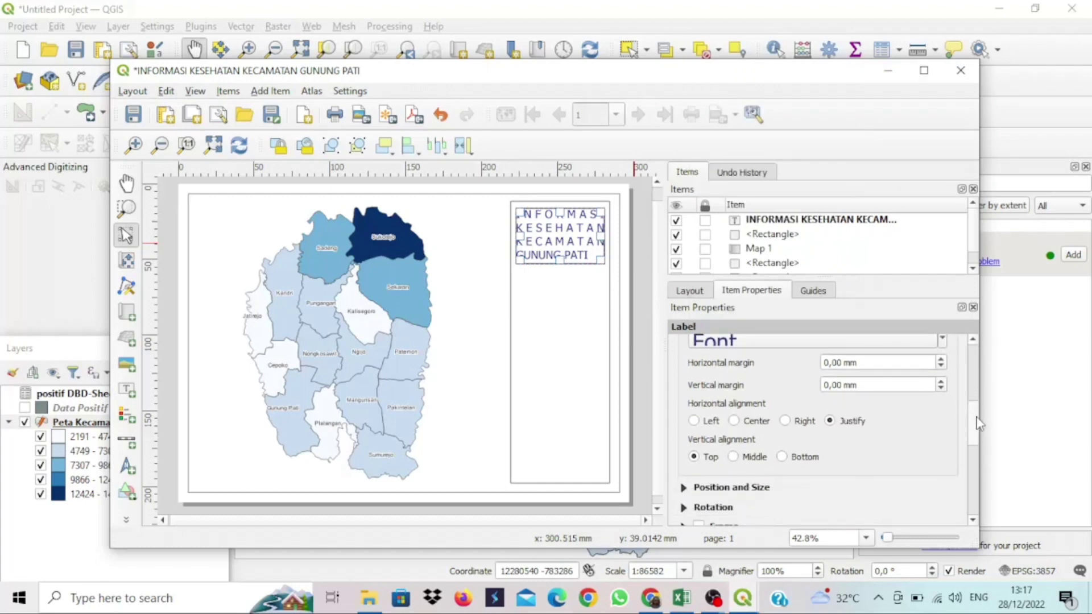
pyautogui.click(751, 425)
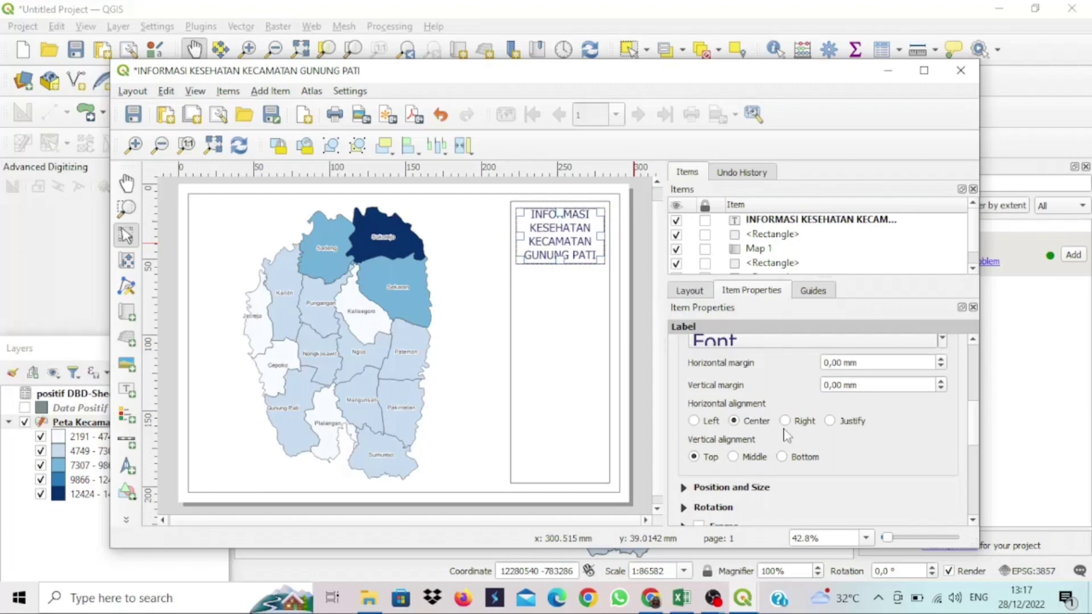
pyautogui.click(747, 459)
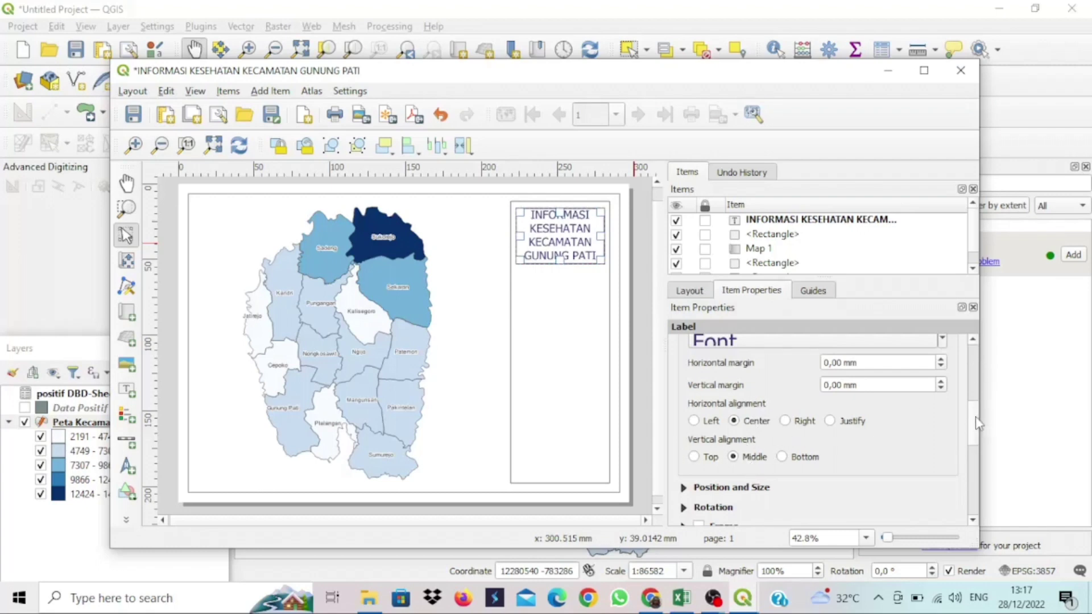
pyautogui.moveTo(974, 418); pyautogui.dragTo(971, 391)
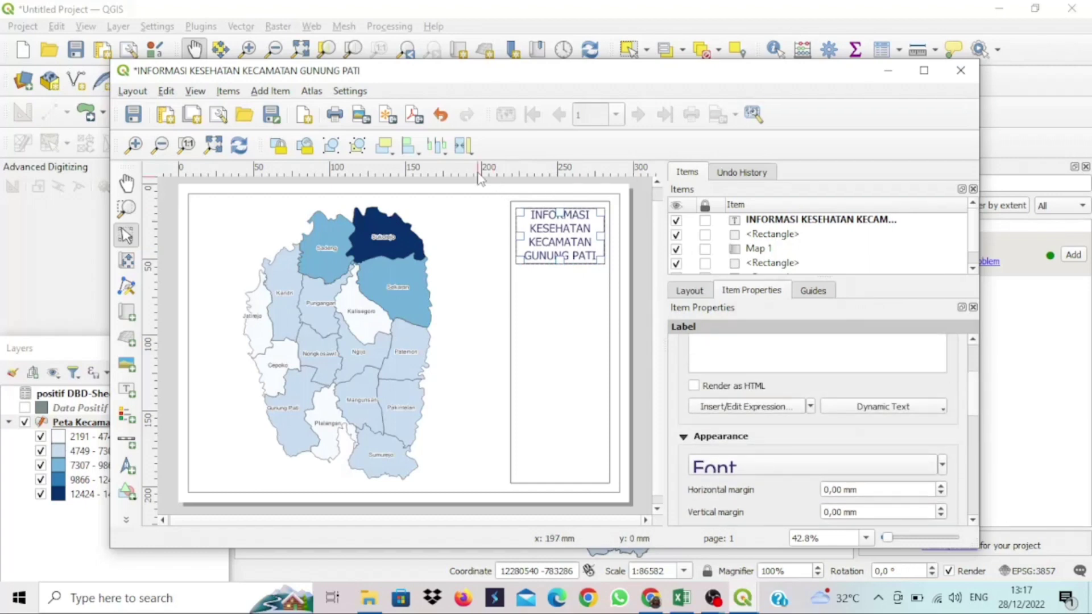
# Step: Add a north arrow in the side panel just below the title box and shift it slightly towards the panel's right edge
pyautogui.click(258, 91)
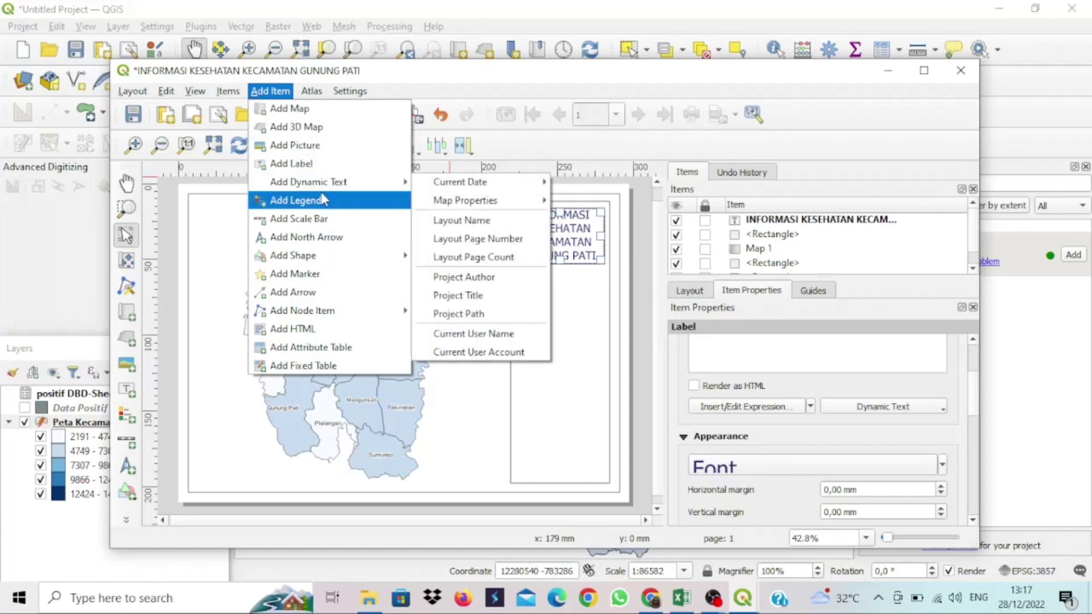
pyautogui.click(349, 239)
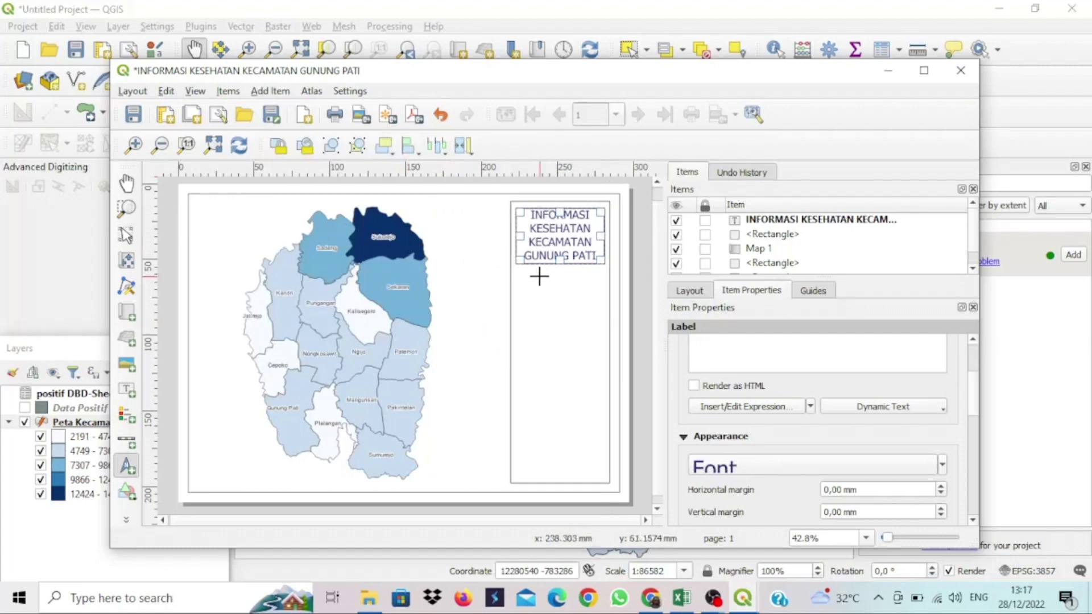
pyautogui.moveTo(527, 271); pyautogui.dragTo(585, 326)
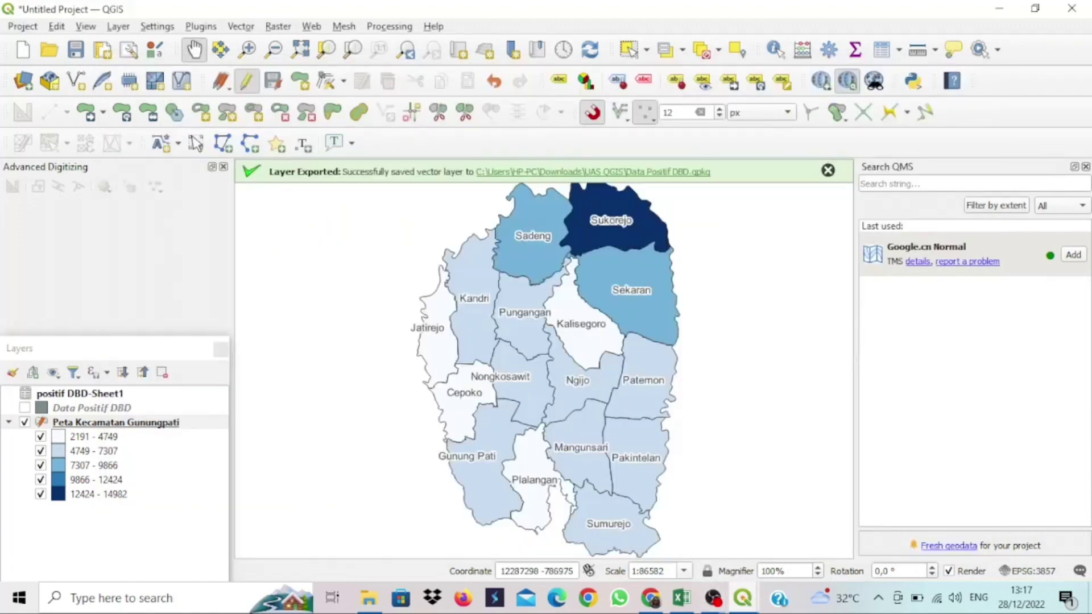
pyautogui.moveTo(743, 597)
pyautogui.click(800, 534)
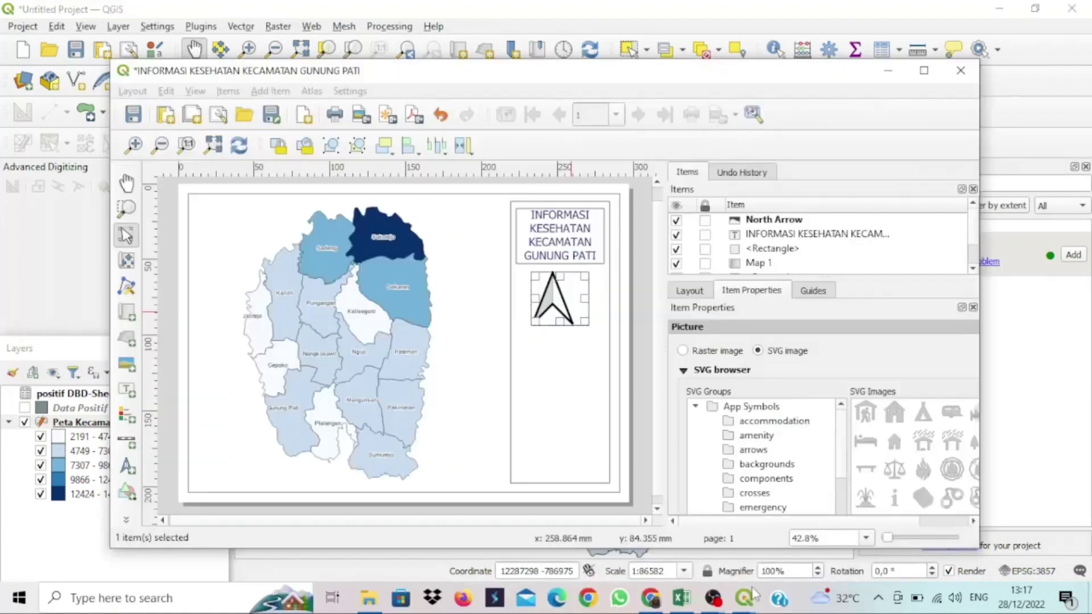
pyautogui.click(792, 526)
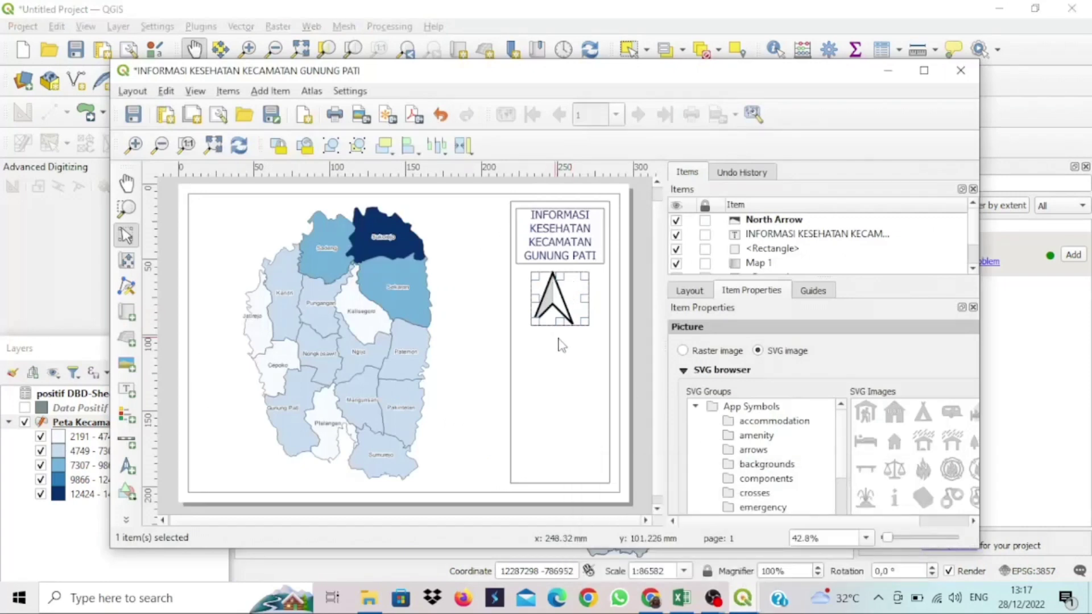
pyautogui.moveTo(572, 309); pyautogui.dragTo(577, 307)
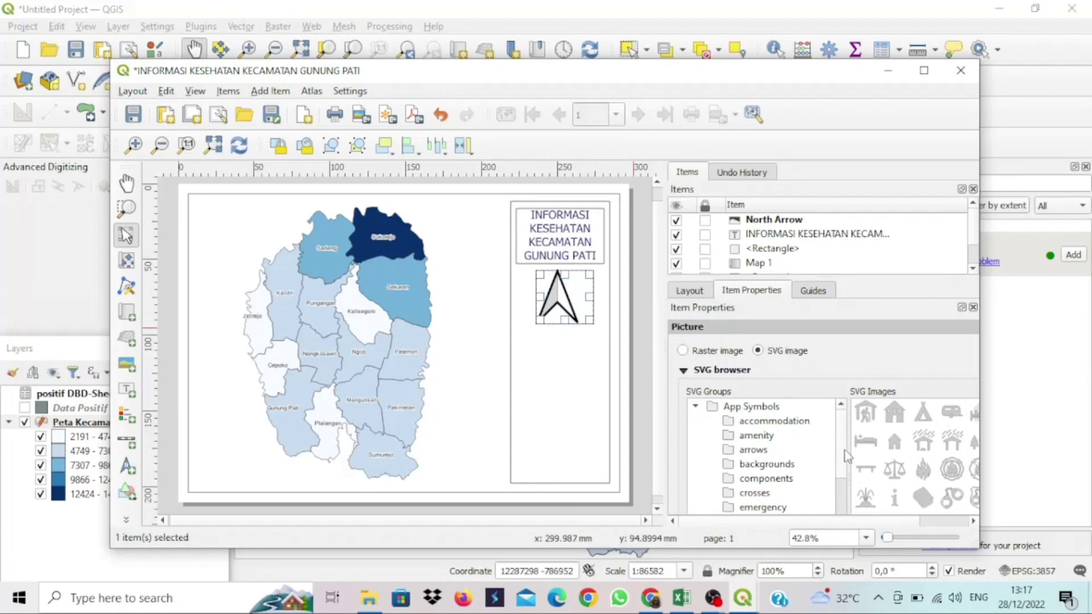
# Step: Change the north arrow's SVG image to the arrow inside a circle and adjust its size beneath the title box
pyautogui.scroll(-2, 845, 460)
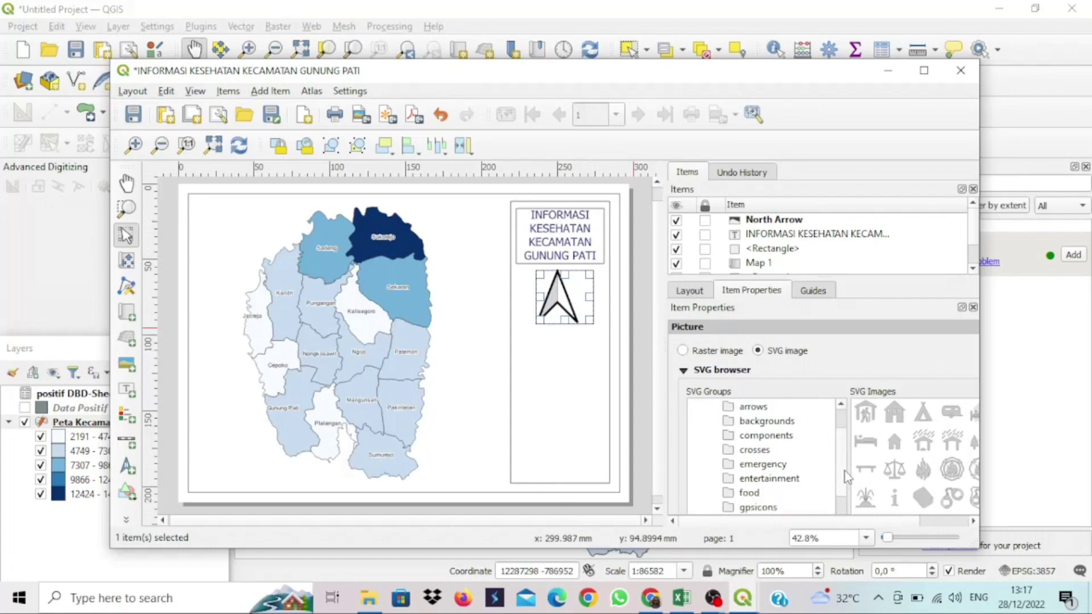
pyautogui.click(931, 522)
pyautogui.scroll(-3, 940, 431)
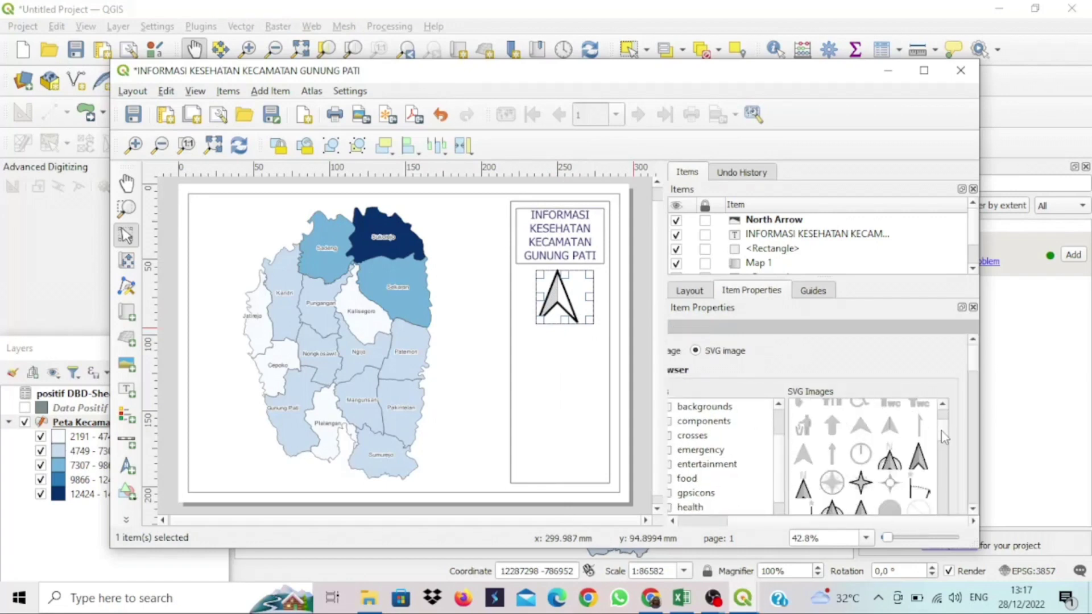
pyautogui.scroll(-5, 941, 433)
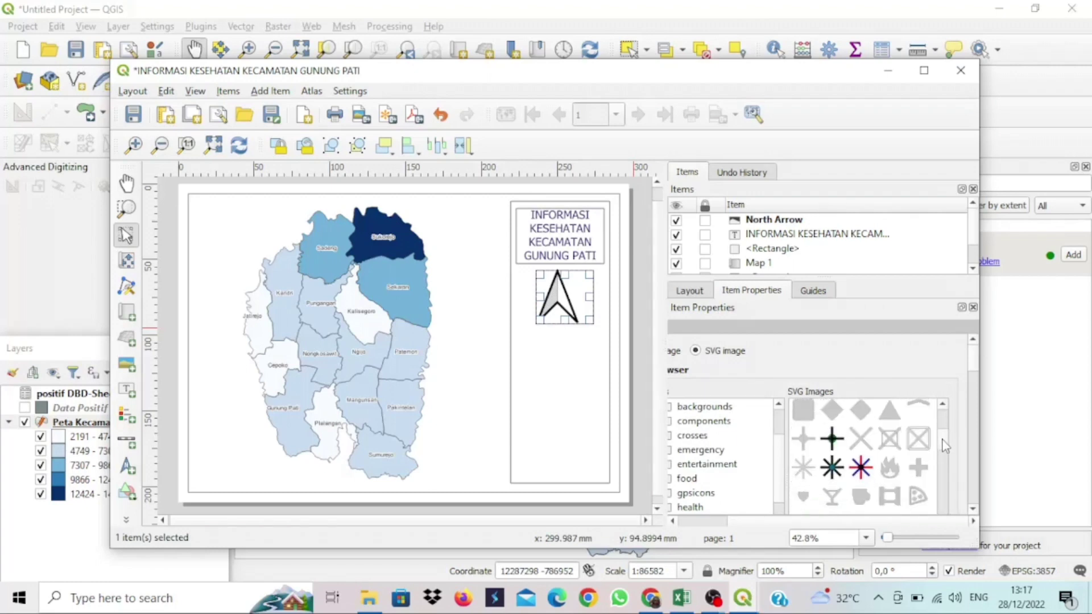
pyautogui.scroll(4, 941, 438)
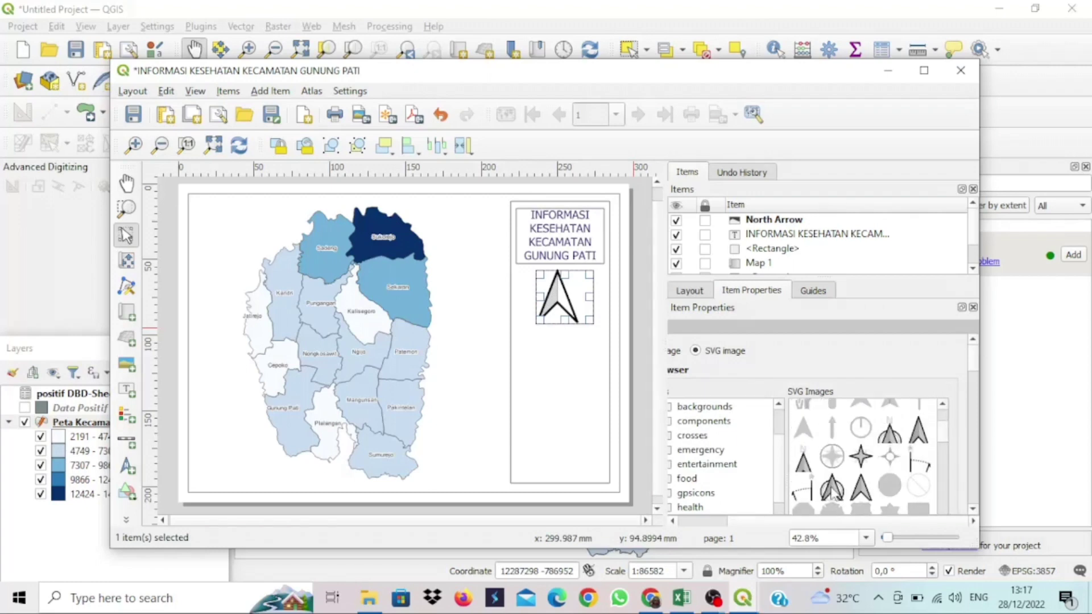
pyautogui.click(831, 490)
pyautogui.moveTo(593, 323); pyautogui.dragTo(570, 302)
pyautogui.click(569, 350)
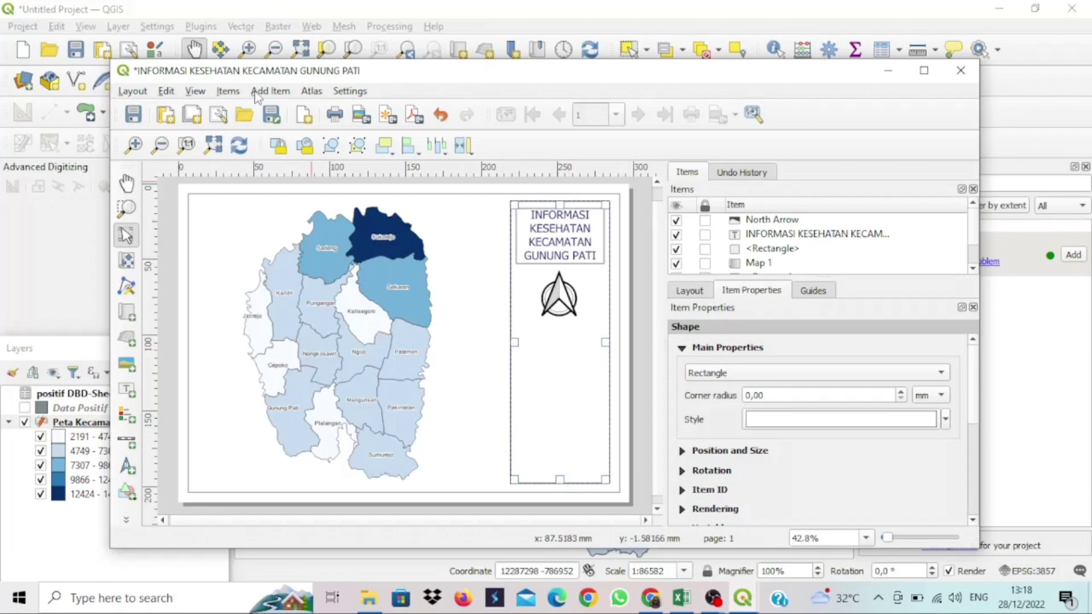
# Step: Add a scale bar for Map 1 in the side panel directly beneath the north arrow
pyautogui.click(257, 92)
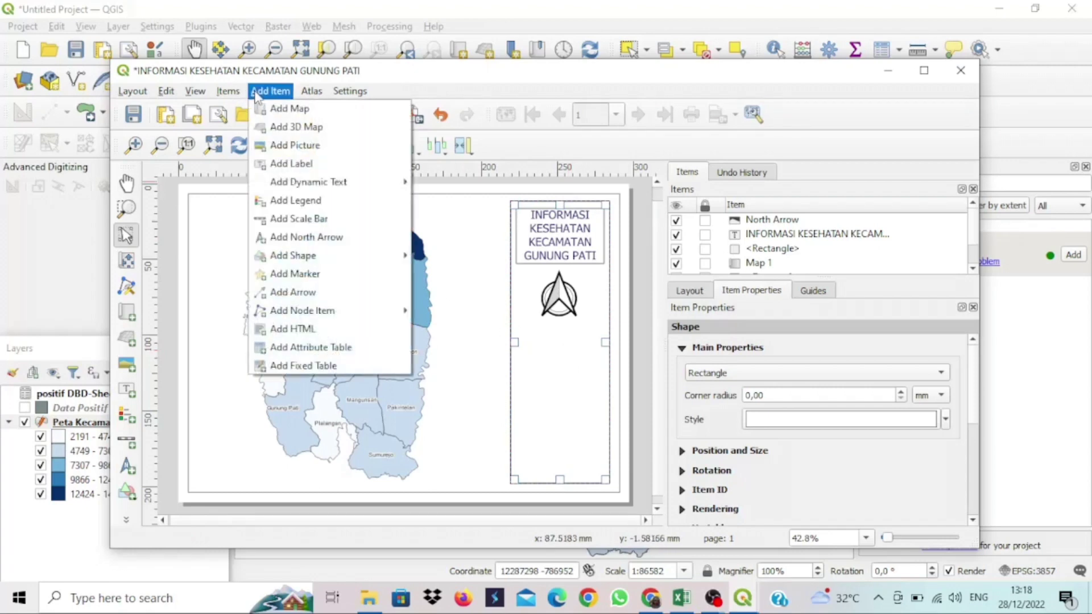
pyautogui.click(361, 221)
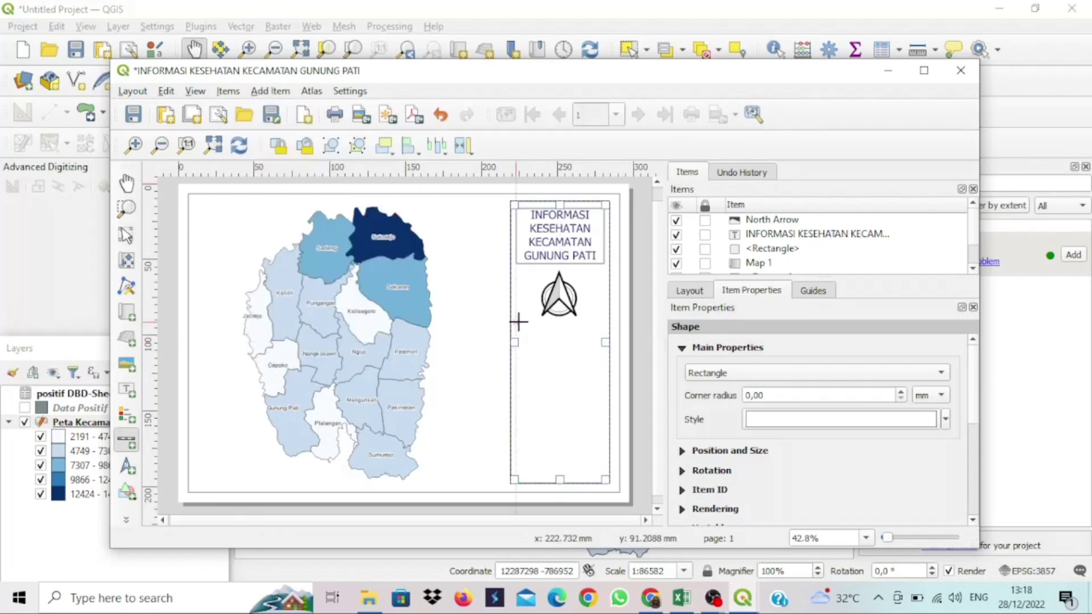
pyautogui.moveTo(517, 325); pyautogui.dragTo(559, 326)
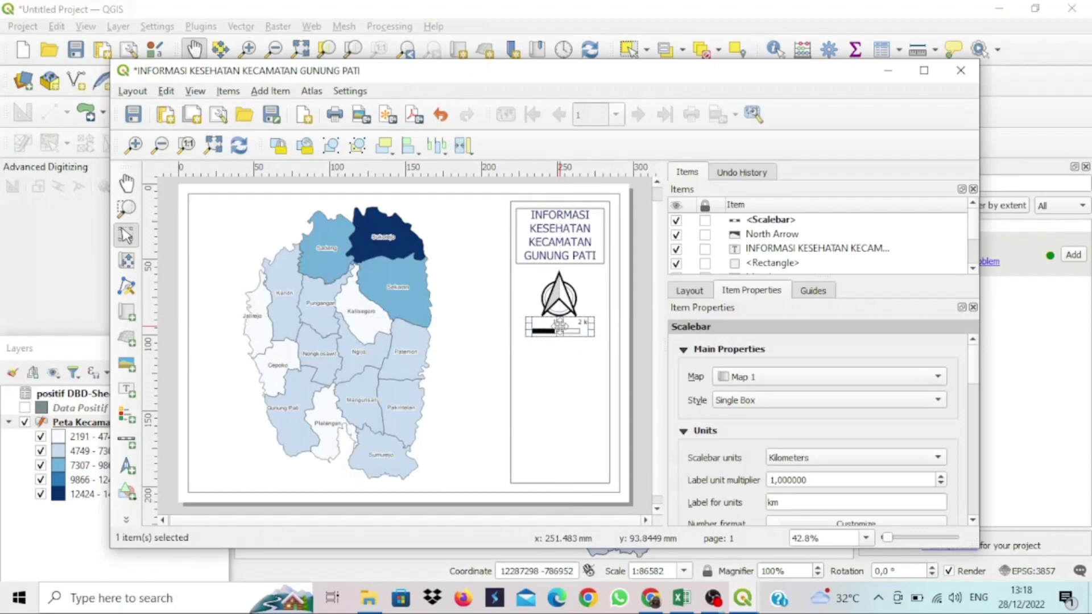
# Step: Set the scale bar's label unit multiplier to 58, keeping kilometres as the units
pyautogui.click(776, 481)
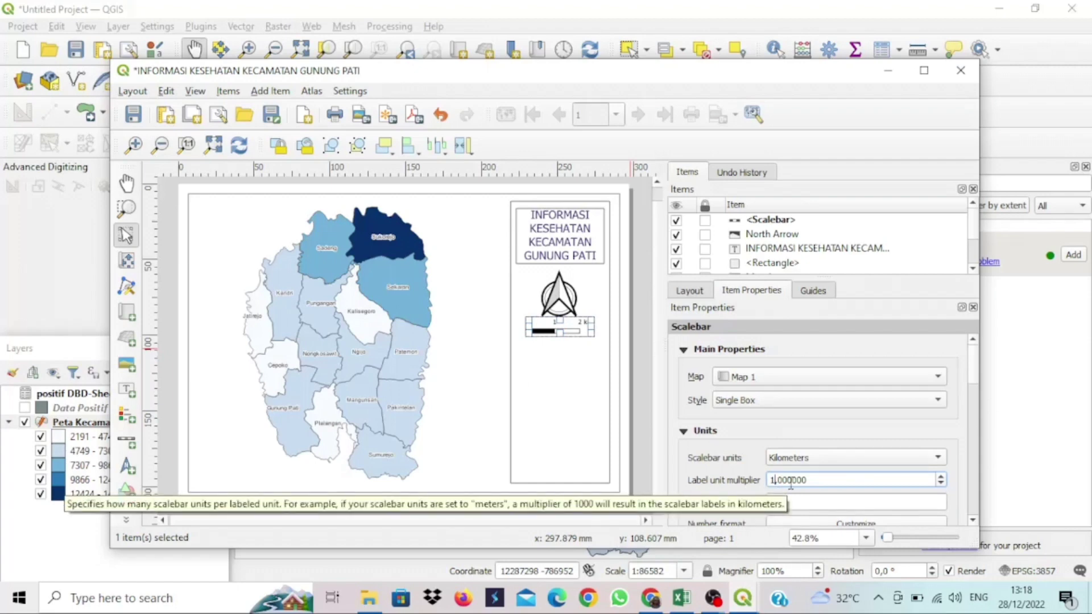
pyautogui.press('BackSpace')
pyautogui.press('BackSpace')
pyautogui.write('58')
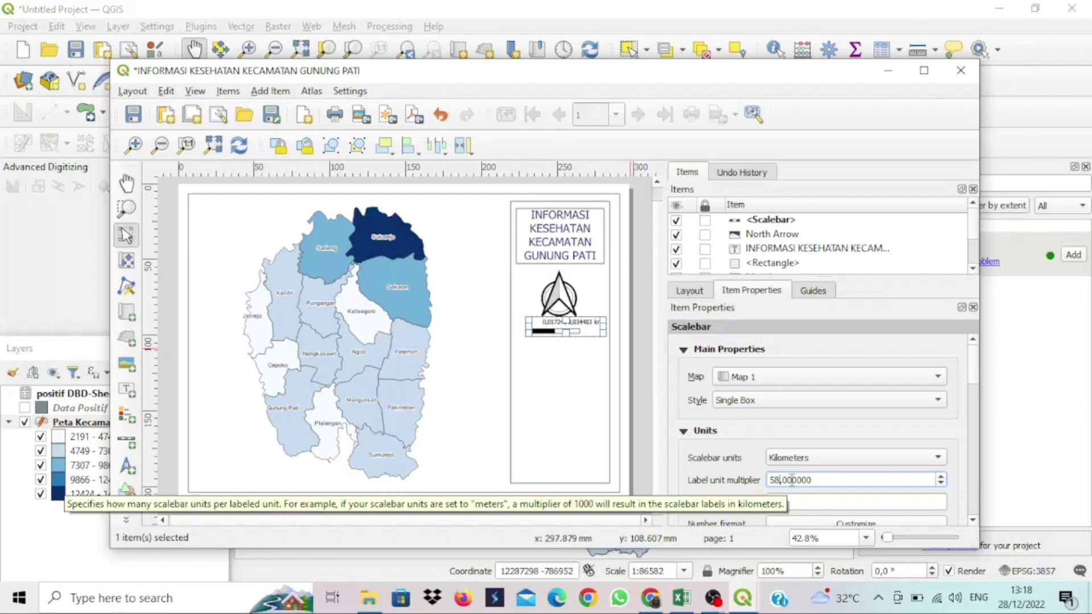
pyautogui.press('BackSpace')
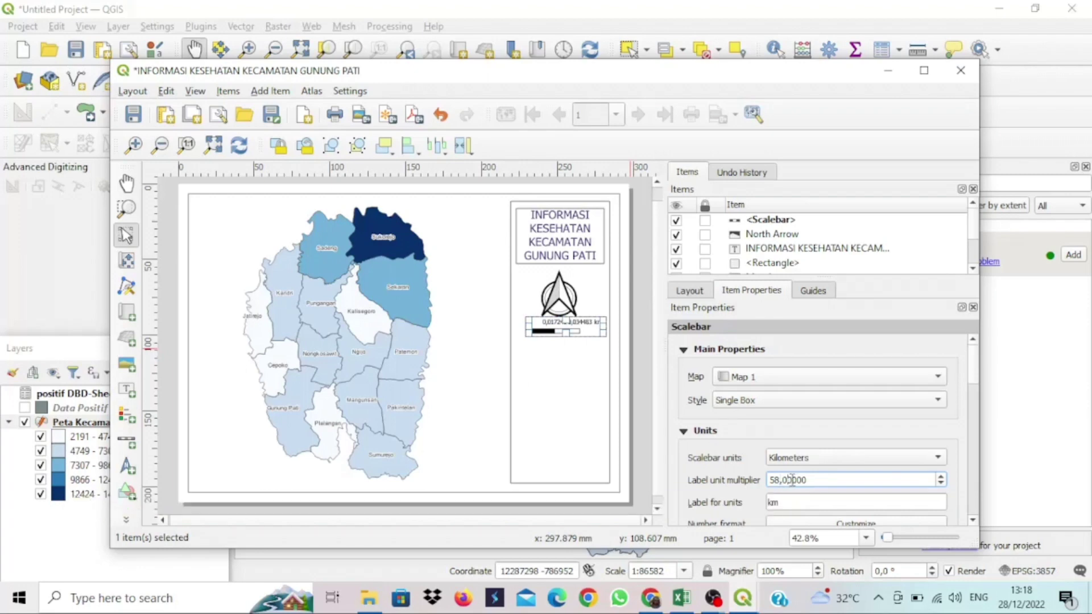
pyautogui.press('BackSpace')
pyautogui.write('00')
pyautogui.scroll(-2, 976, 385)
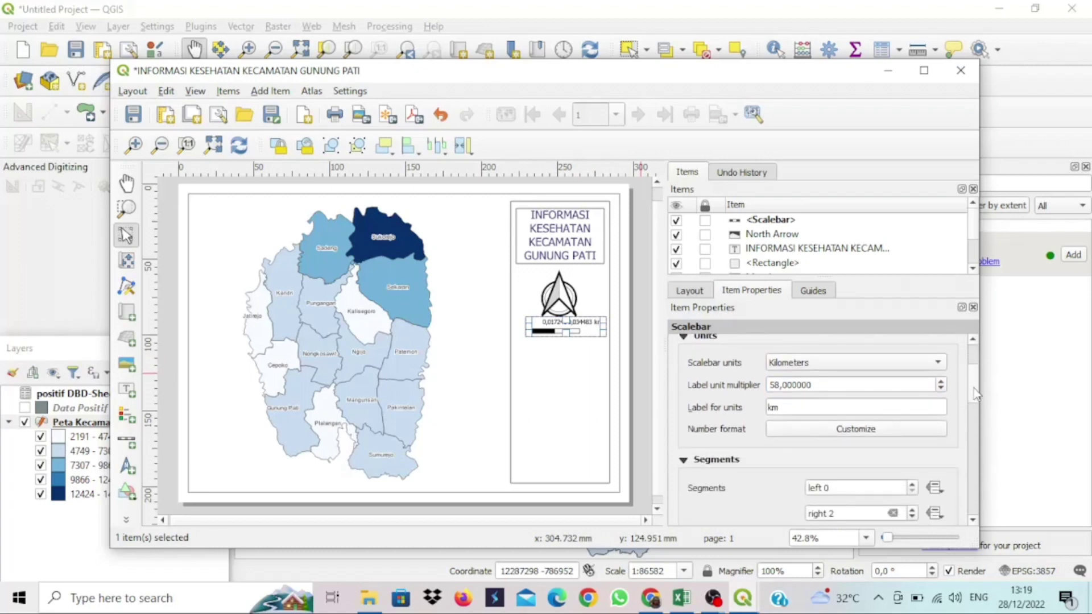
pyautogui.scroll(-3, 974, 393)
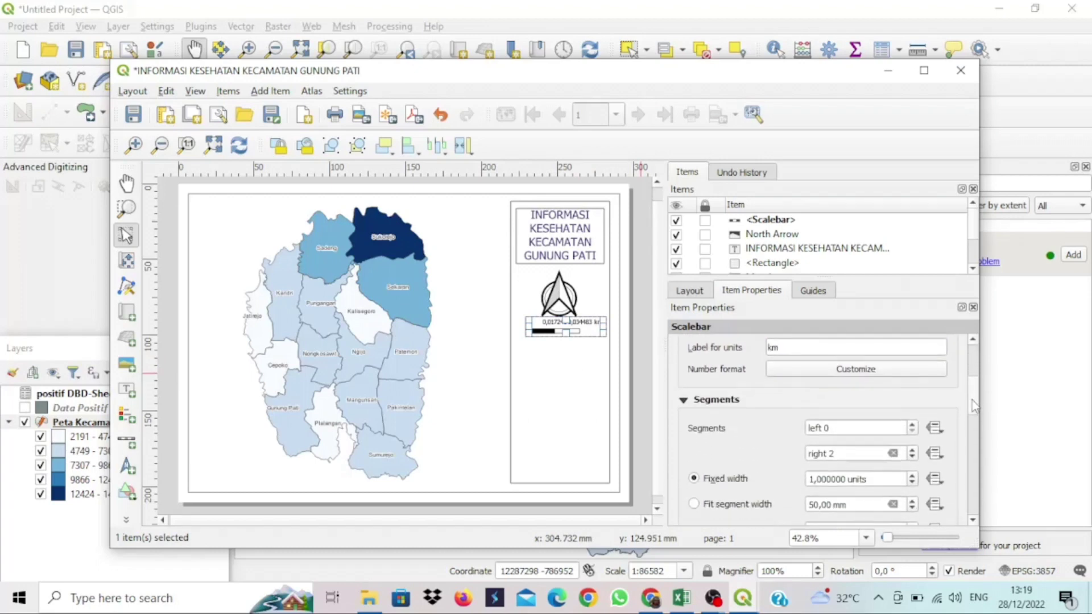
pyautogui.scroll(-3, 975, 405)
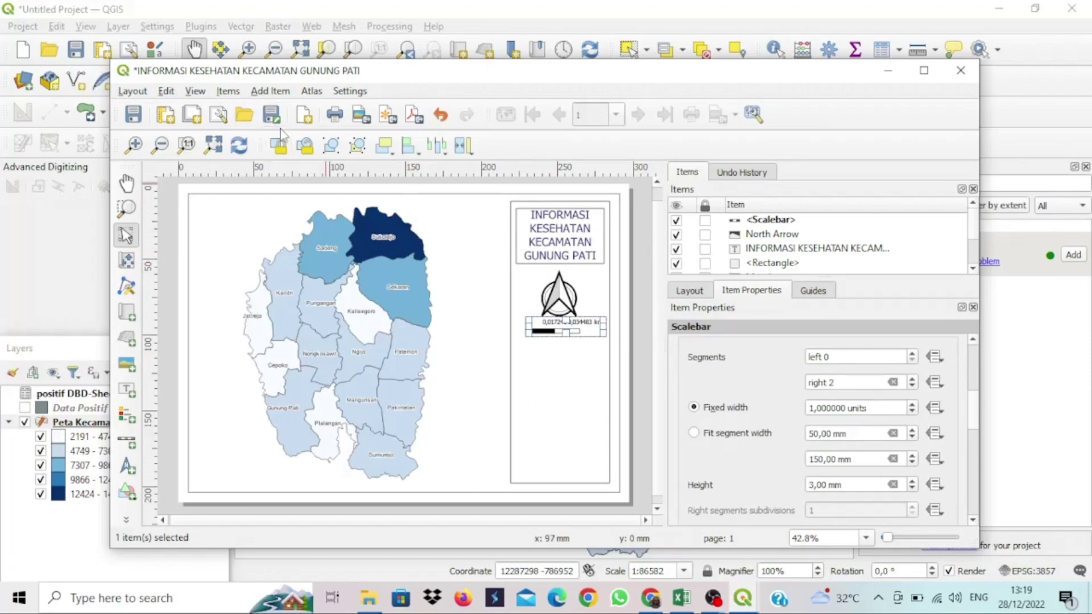
# Step: Add a legend in the side panel beneath the scale bar and shift it slightly down
pyautogui.click(263, 93)
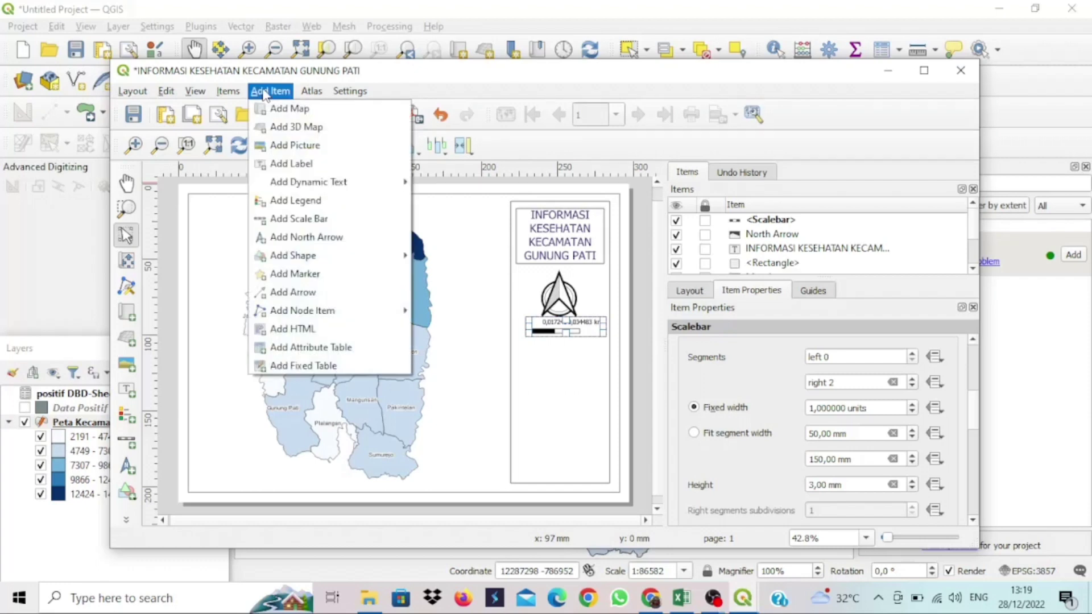
pyautogui.click(338, 202)
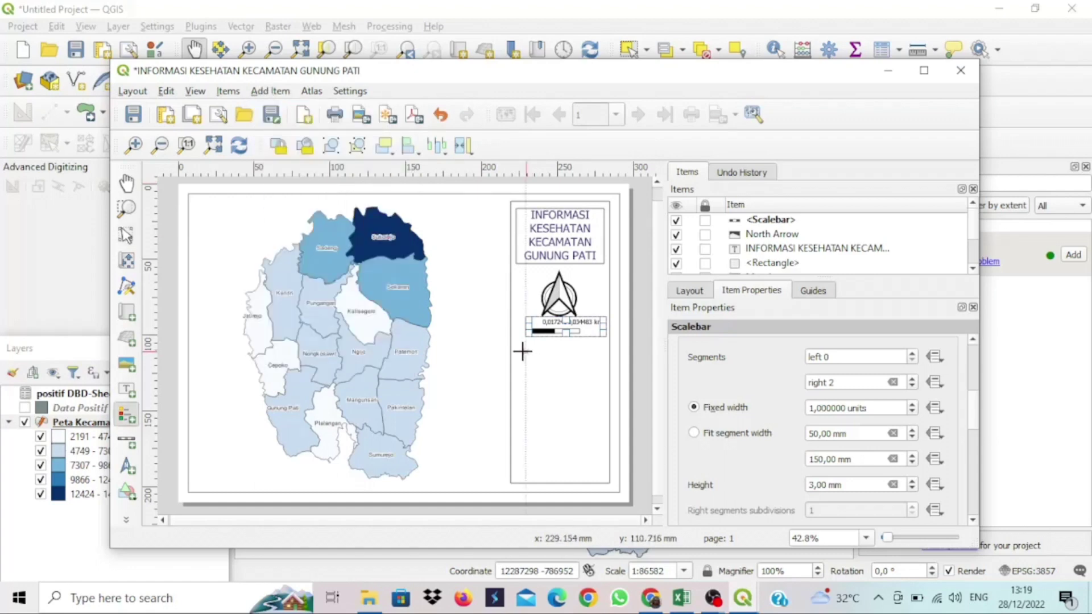
pyautogui.moveTo(515, 351); pyautogui.dragTo(606, 481)
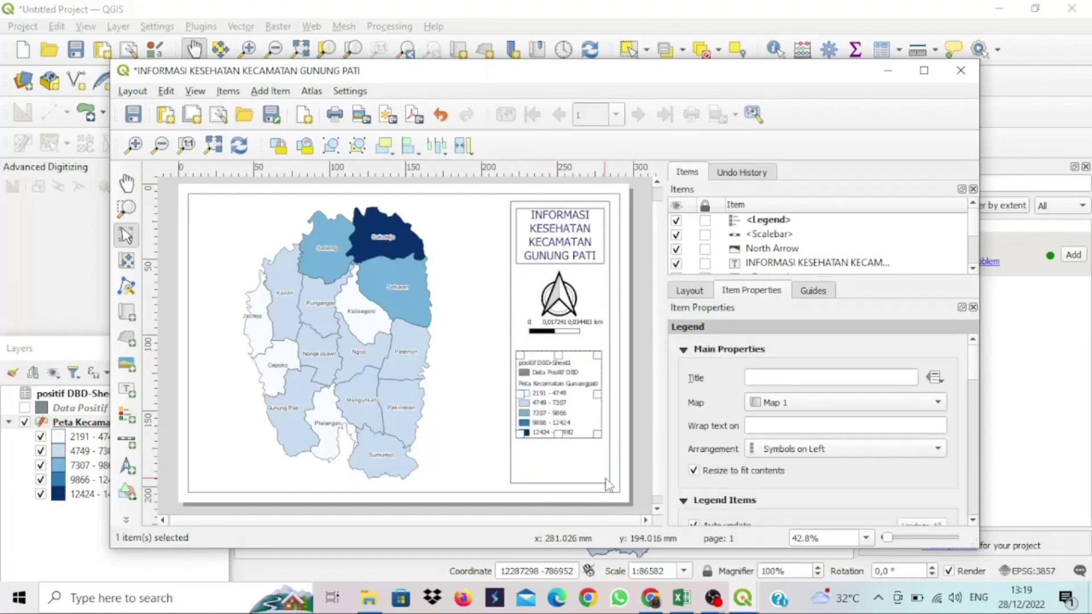
pyautogui.moveTo(572, 405); pyautogui.dragTo(575, 420)
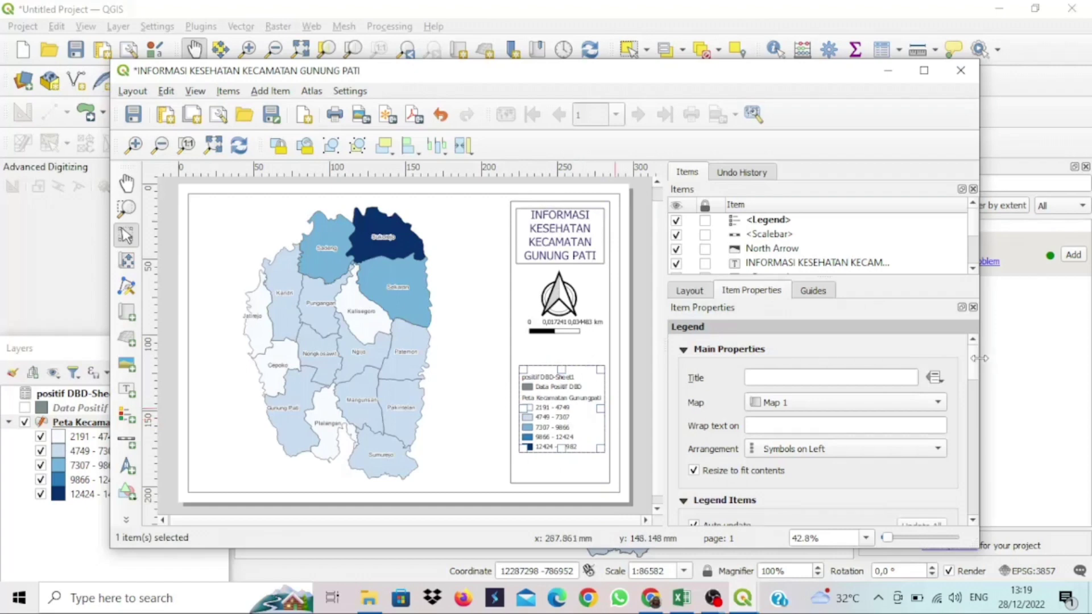
# Step: Turn off automatic updating of the legend items and remove the positif DBD-Sheet1 entry
pyautogui.scroll(-1, 978, 364)
pyautogui.moveTo(979, 367); pyautogui.dragTo(983, 391)
pyautogui.scroll(-1, 983, 391)
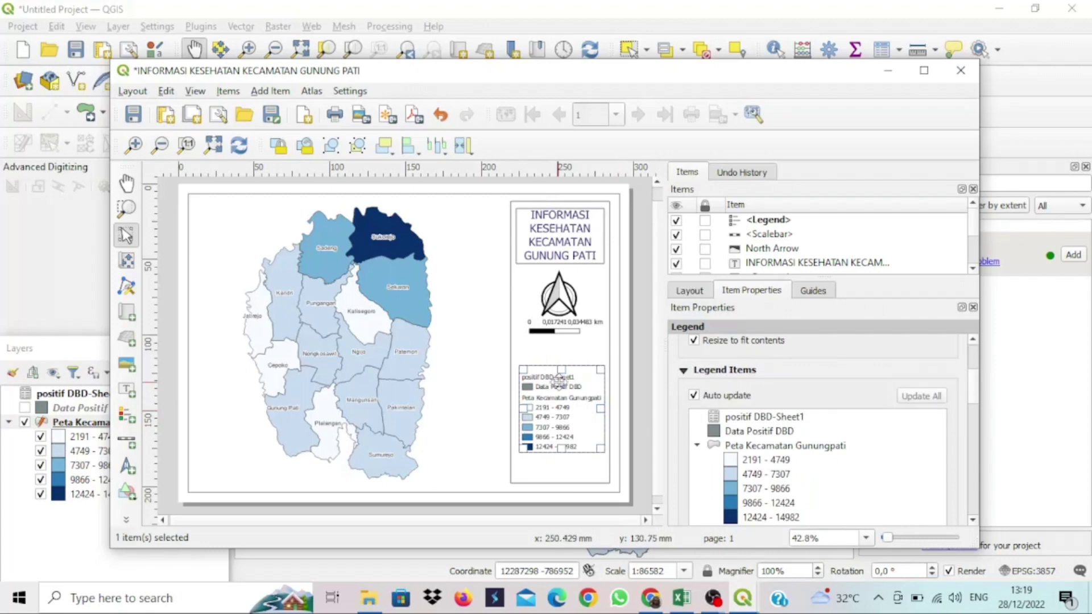
pyautogui.click(693, 396)
pyautogui.click(748, 419)
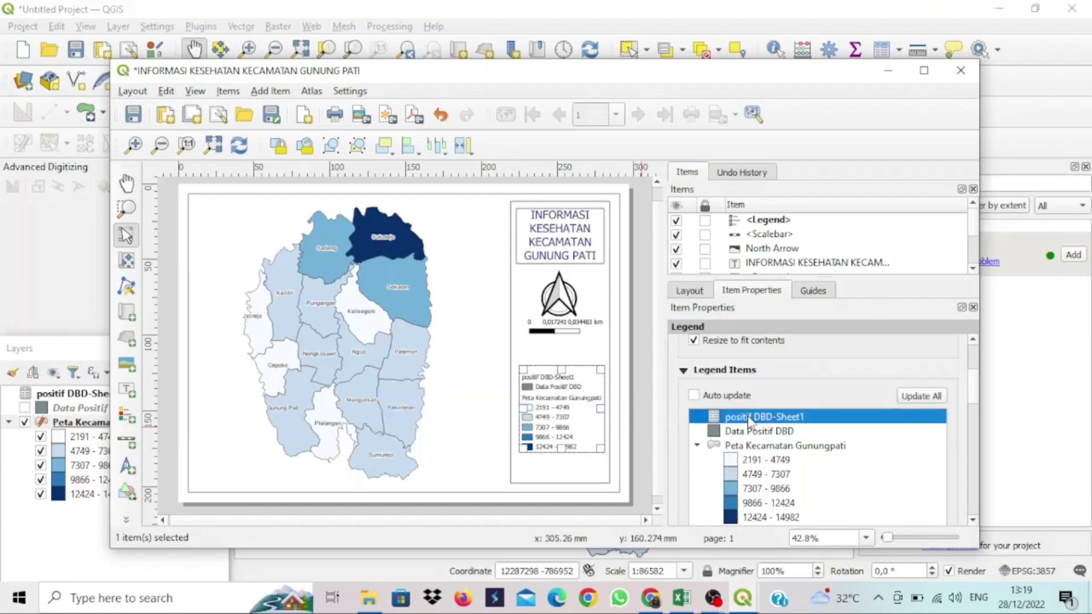
pyautogui.moveTo(975, 392); pyautogui.dragTo(982, 423)
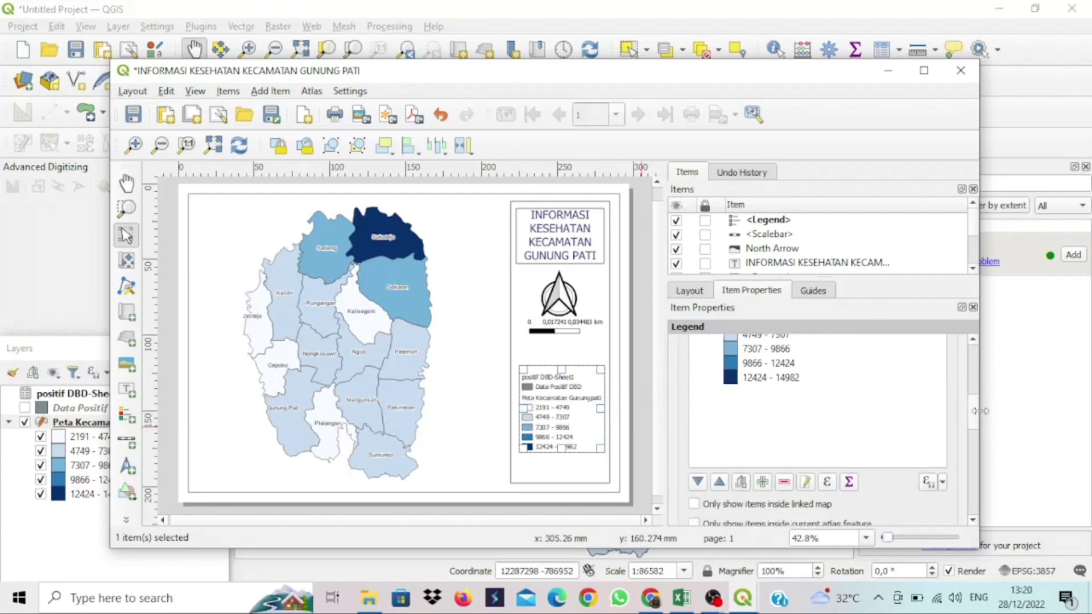
pyautogui.click(786, 483)
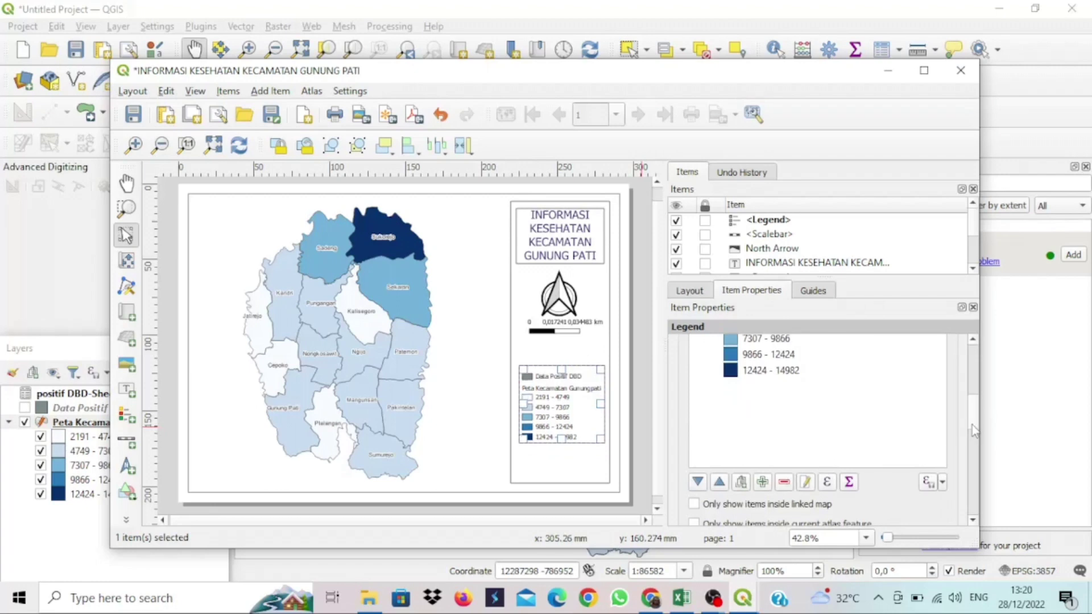
# Step: Remove the Data Positif DBD entry from the legend items
pyautogui.moveTo(975, 427); pyautogui.dragTo(970, 400)
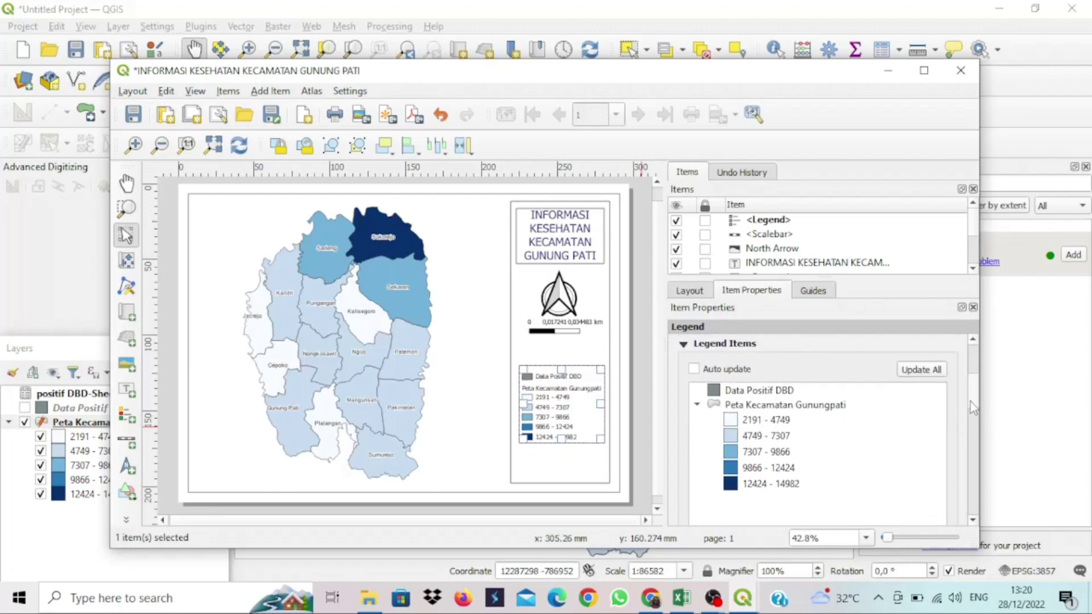
pyautogui.click(738, 392)
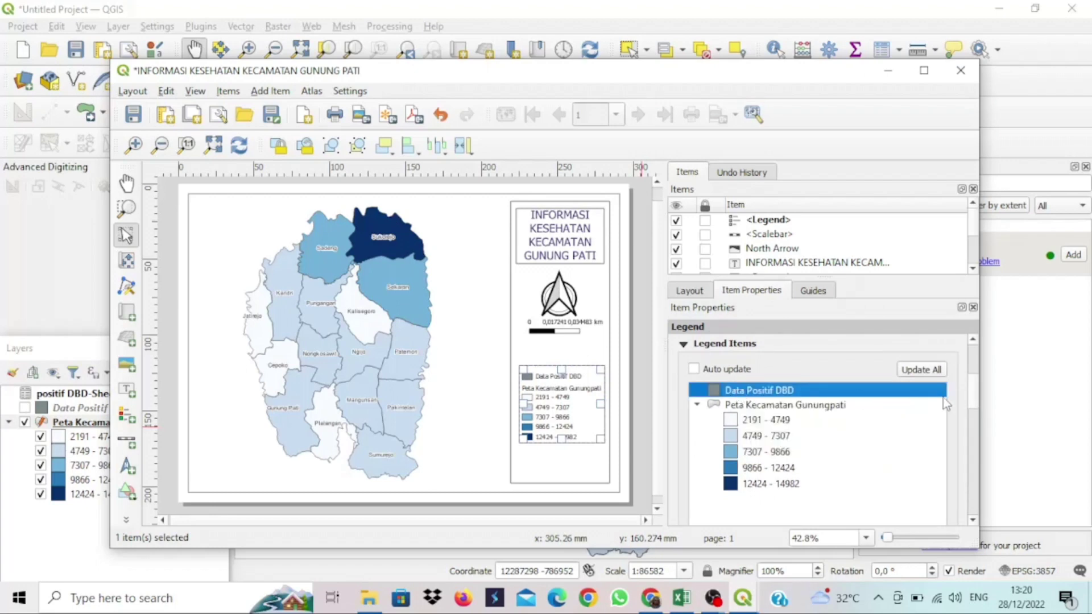
pyautogui.moveTo(976, 398)
pyautogui.mouseDown()
pyautogui.moveTo(976, 487)
pyautogui.moveTo(970, 410)
pyautogui.mouseUp()
pyautogui.click(784, 500)
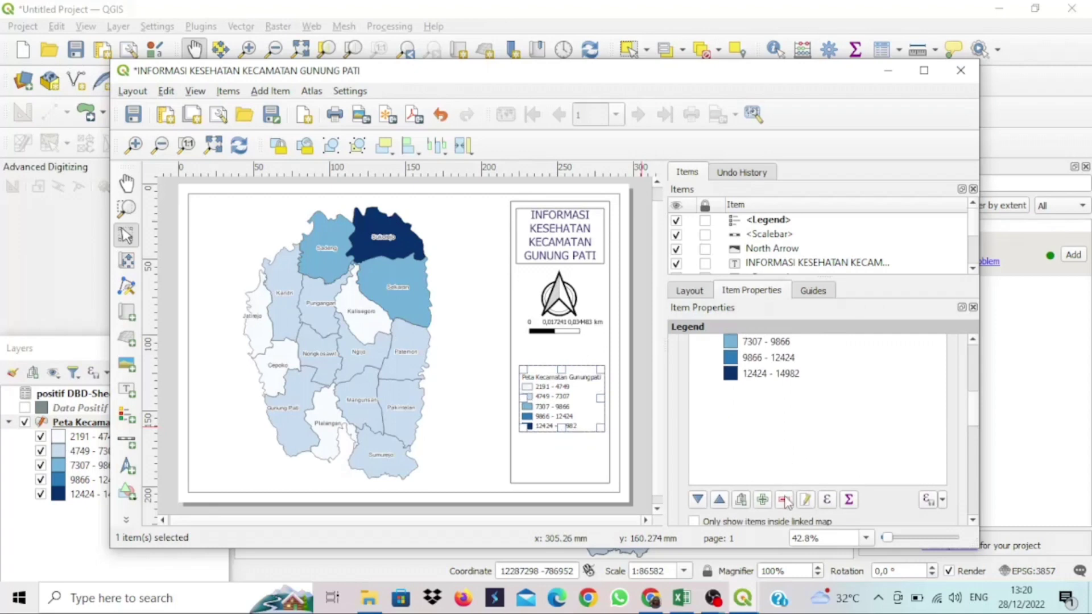
# Step: Remove the Peta Kecamatan Gunungpati group from the legend items and delete the emptied legend from the layout
pyautogui.moveTo(978, 415); pyautogui.dragTo(967, 398)
pyautogui.scroll(2, 965, 401)
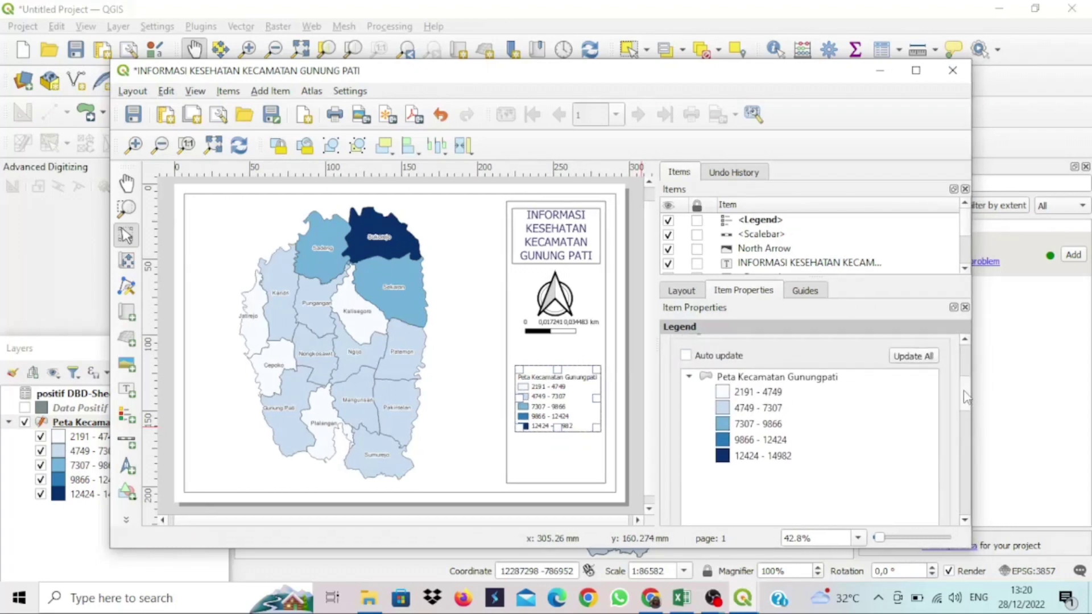
pyautogui.click(785, 377)
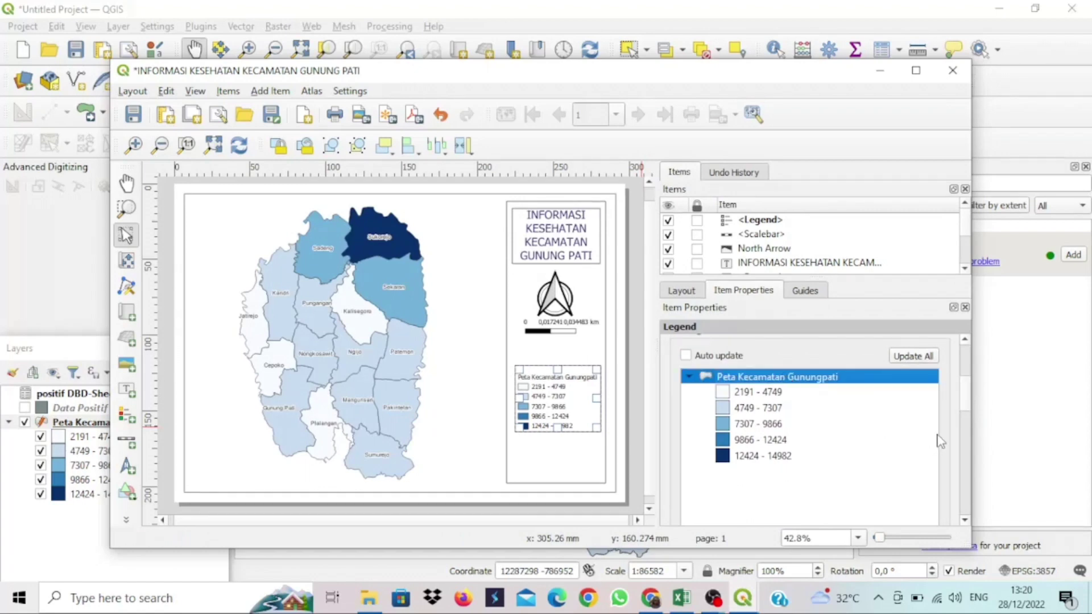
pyautogui.scroll(-5, 964, 415)
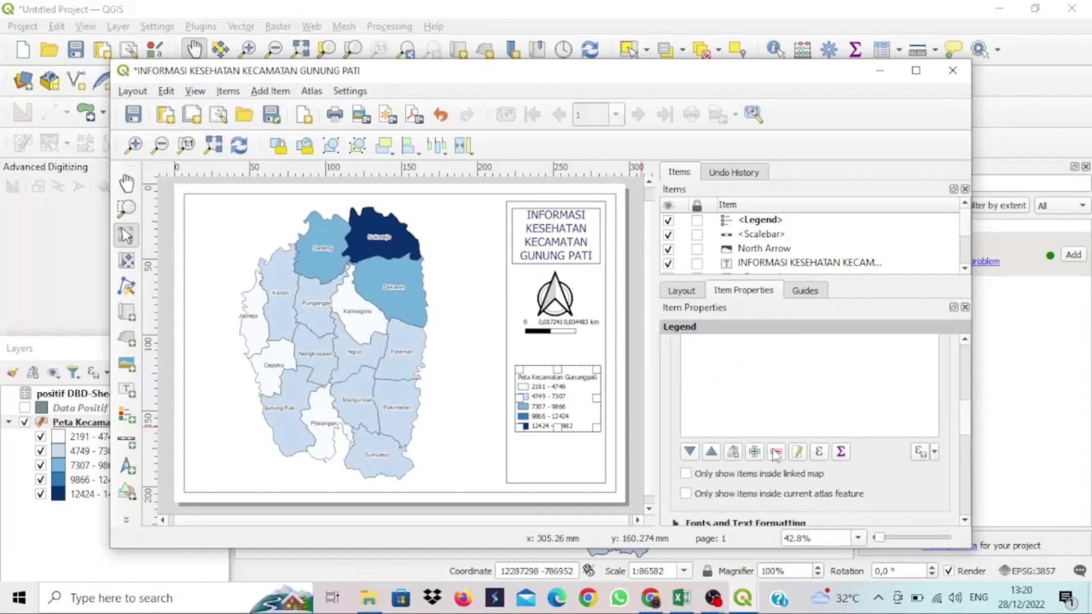
pyautogui.click(776, 453)
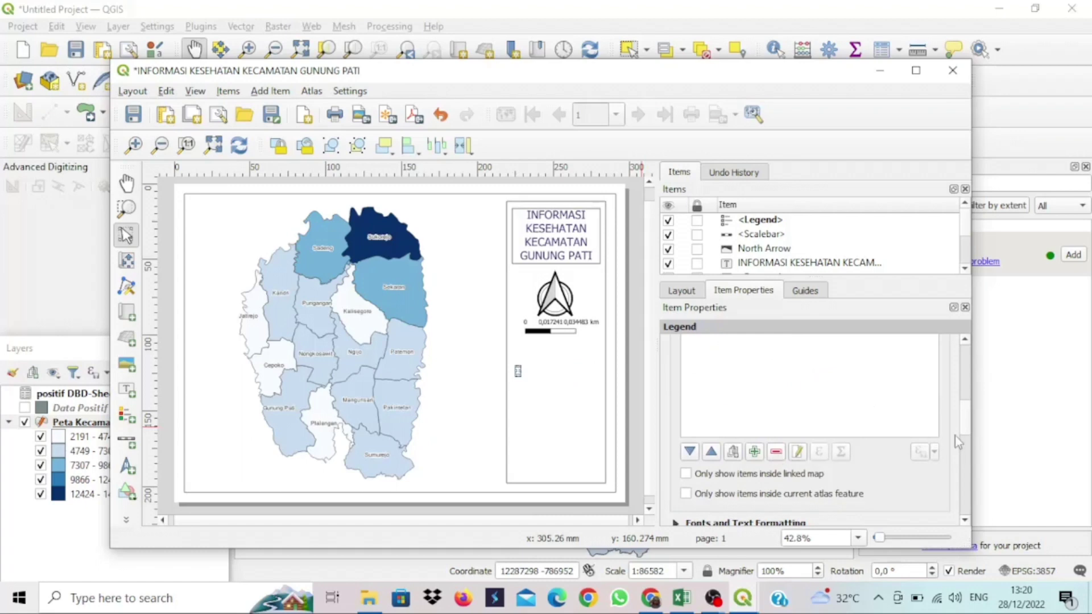
pyautogui.scroll(5, 956, 432)
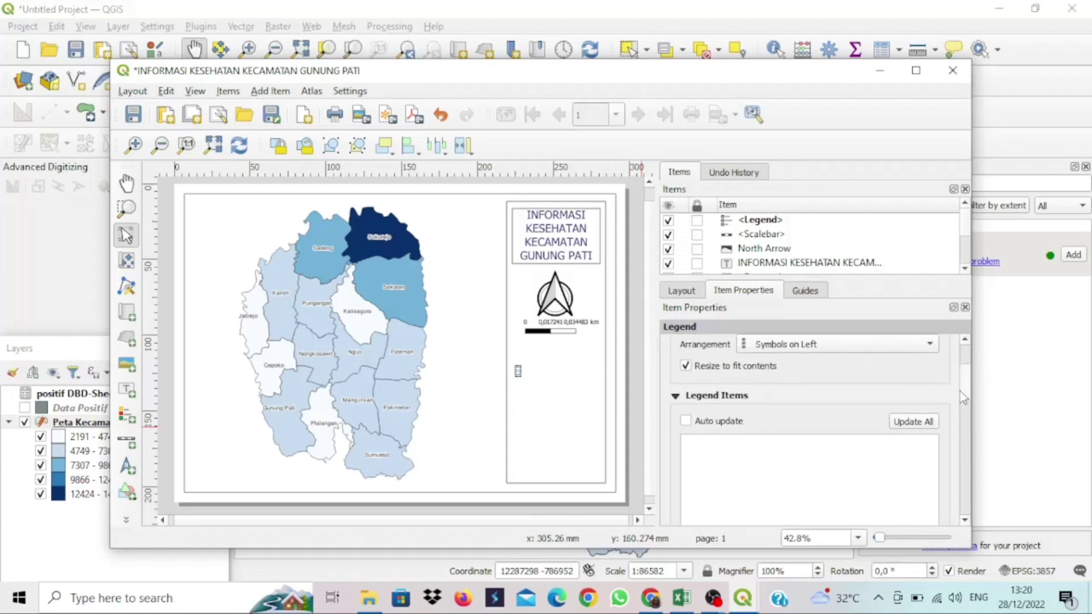
pyautogui.press('Delete')
pyautogui.click(518, 371)
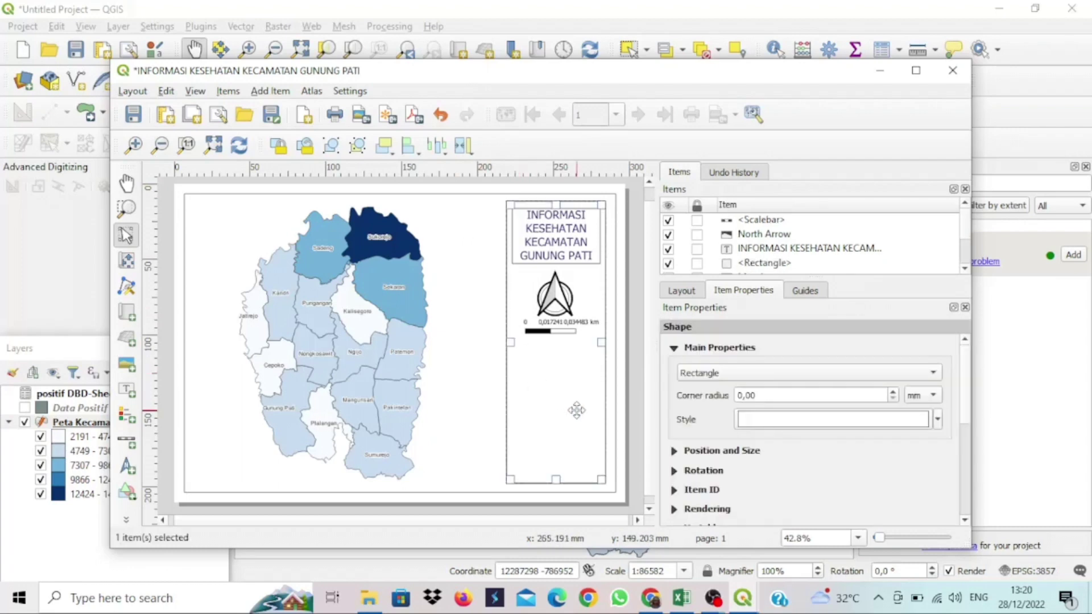
# Step: Add a new legend for Map 1 in the empty area of the side panel beneath the scale bar
pyautogui.click(272, 91)
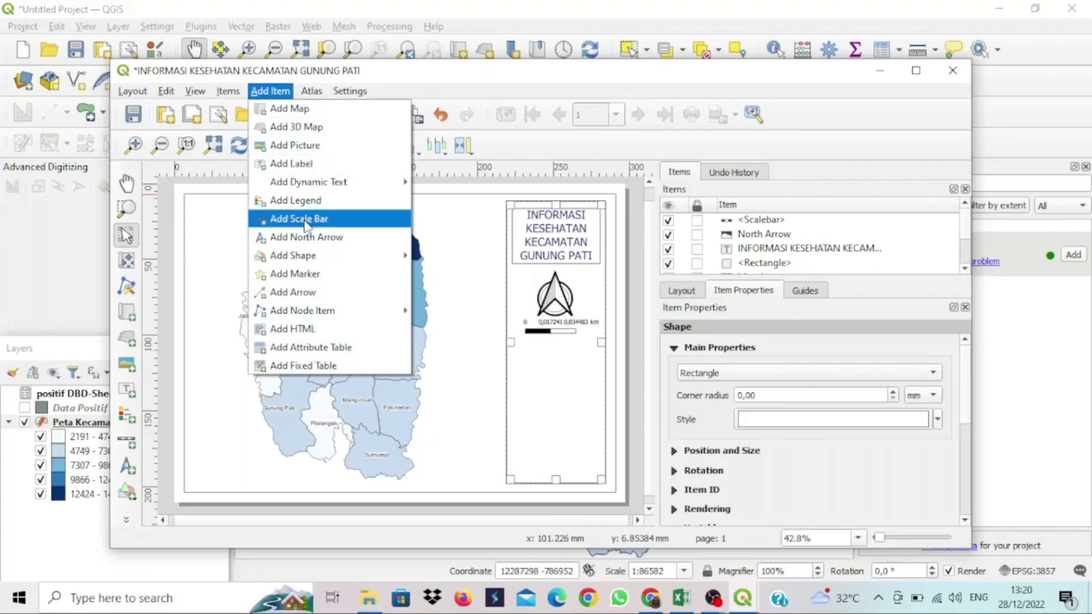
pyautogui.click(296, 200)
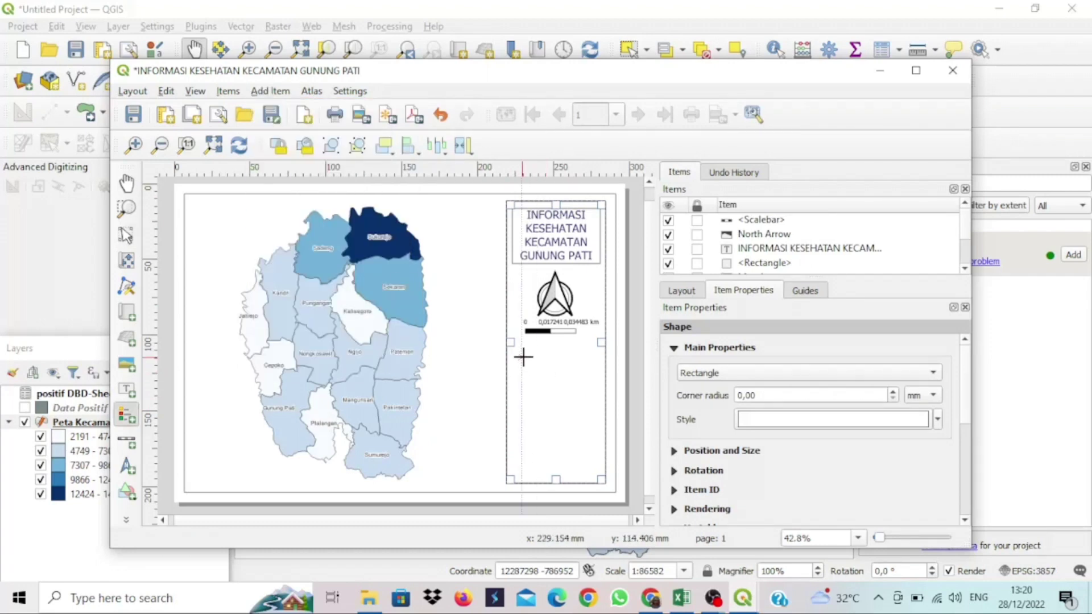
pyautogui.moveTo(512, 354); pyautogui.dragTo(600, 472)
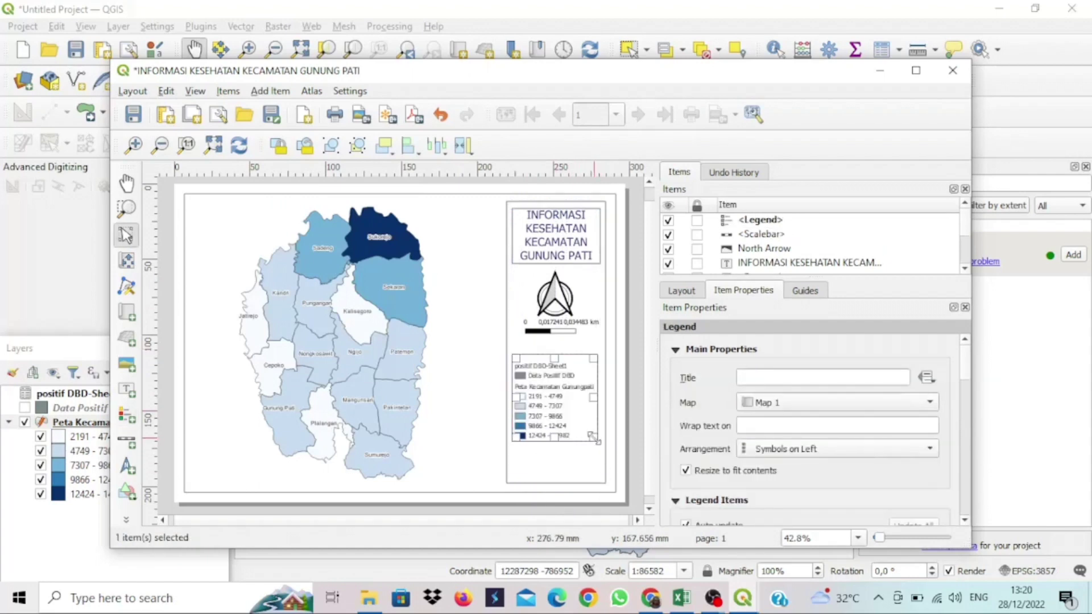
# Step: Turn off the new legend's automatic updating and remove its positif DBD-Sheet1 and Data Positif DBD entries
pyautogui.moveTo(966, 360); pyautogui.dragTo(967, 387)
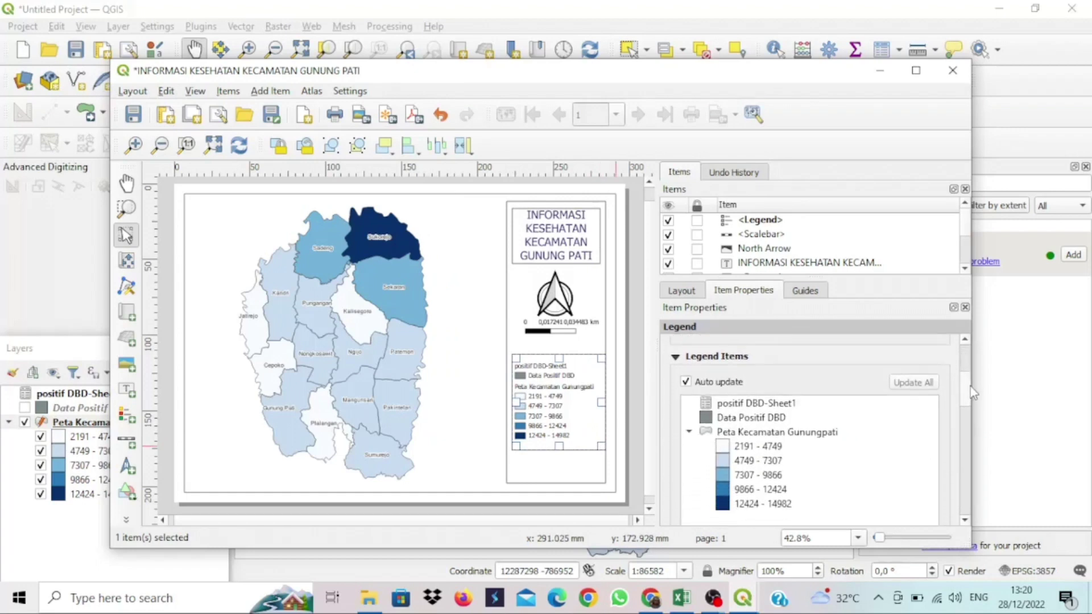
pyautogui.click(686, 381)
pyautogui.click(745, 404)
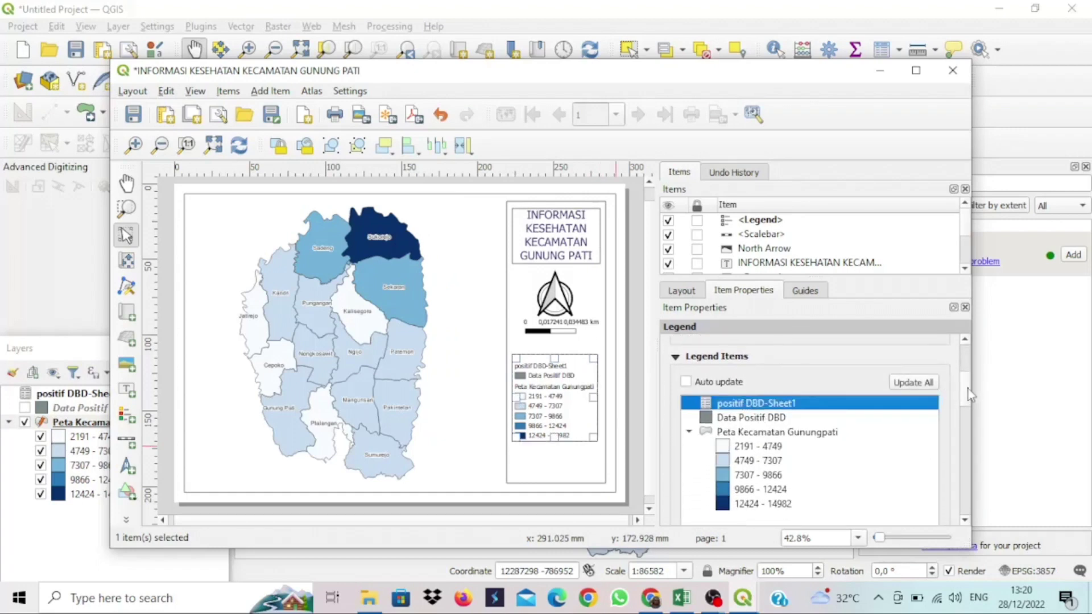
pyautogui.moveTo(968, 391); pyautogui.dragTo(970, 409)
pyautogui.click(776, 494)
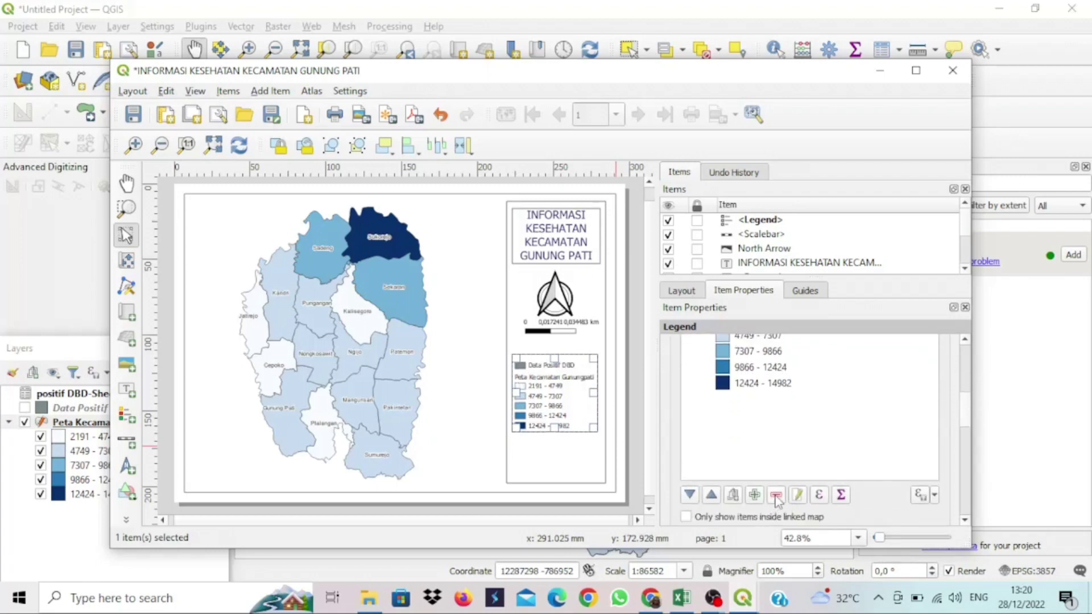
pyautogui.moveTo(968, 418); pyautogui.dragTo(976, 441)
pyautogui.click(779, 425)
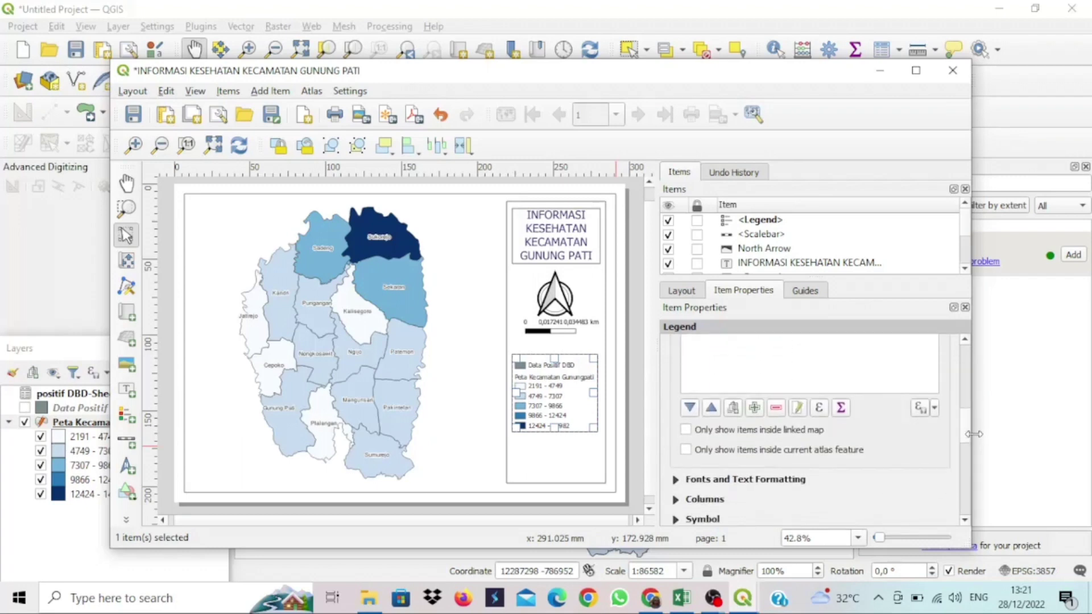
pyautogui.click(776, 408)
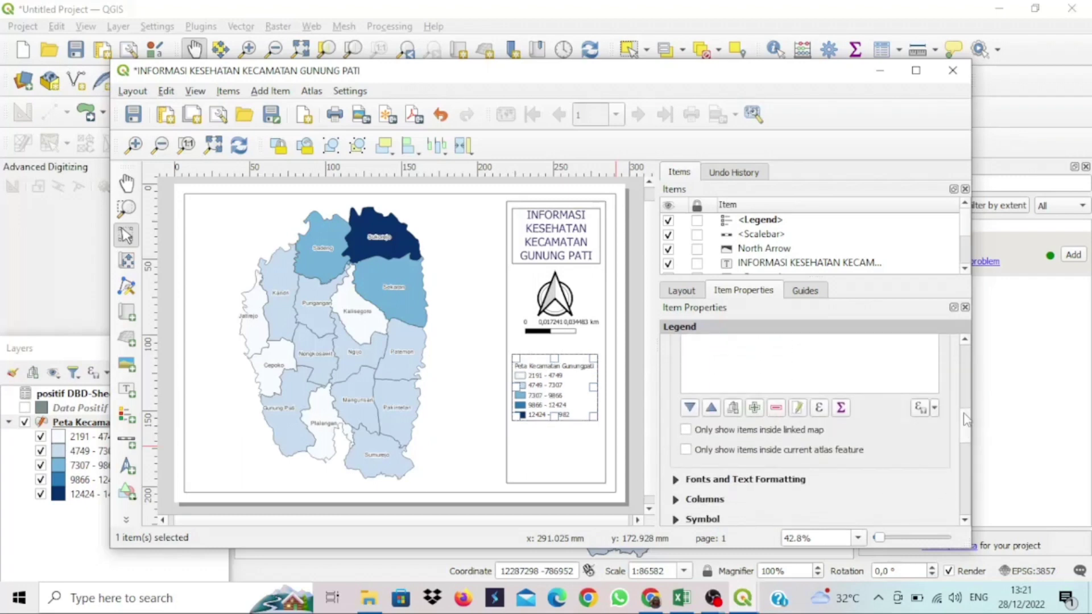
pyautogui.moveTo(967, 423); pyautogui.dragTo(968, 406)
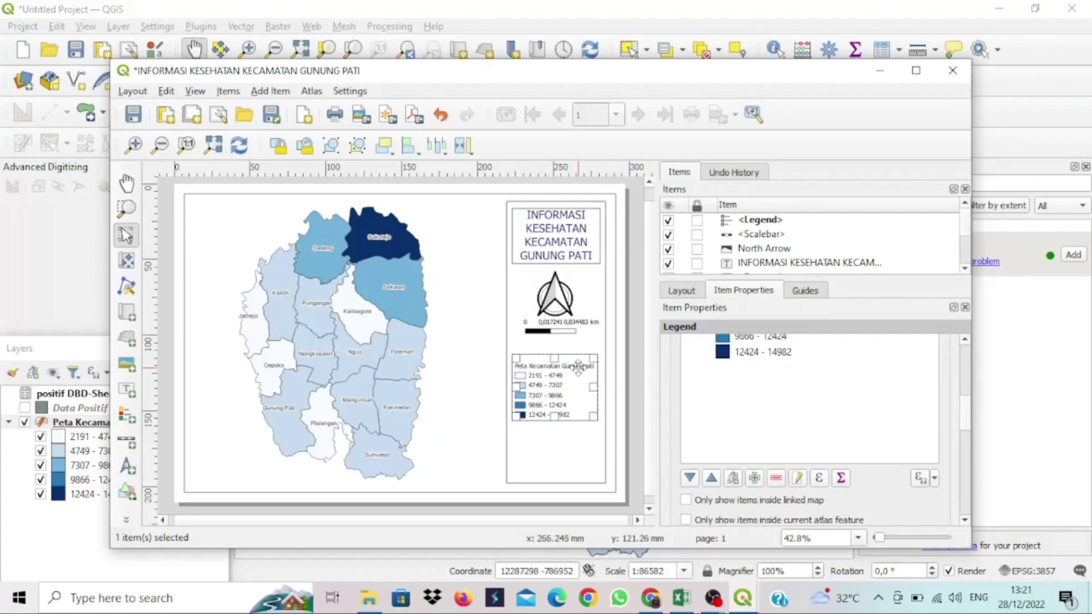
# Step: Move the legend lower in the map's side panel and add a text label about 59 mm wide in the space above it
pyautogui.moveTo(578, 369); pyautogui.dragTo(580, 402)
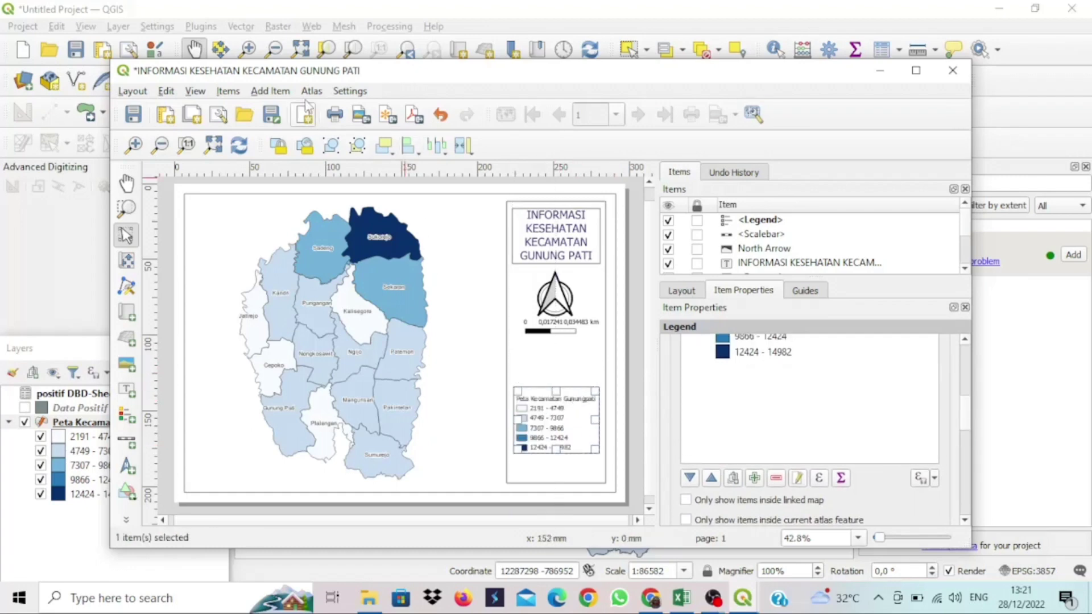
pyautogui.click(276, 92)
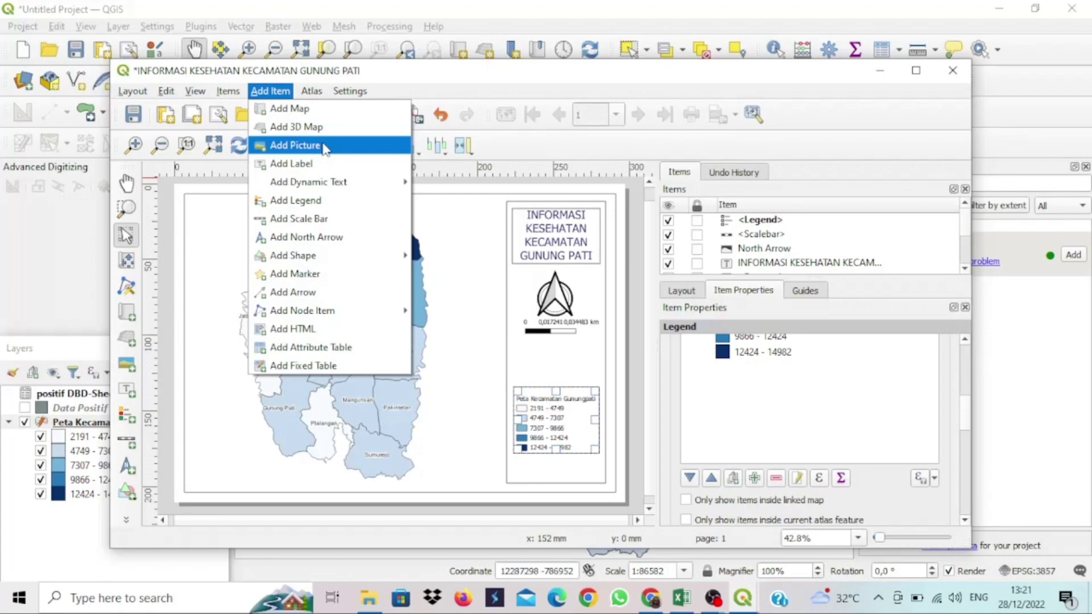
pyautogui.click(325, 164)
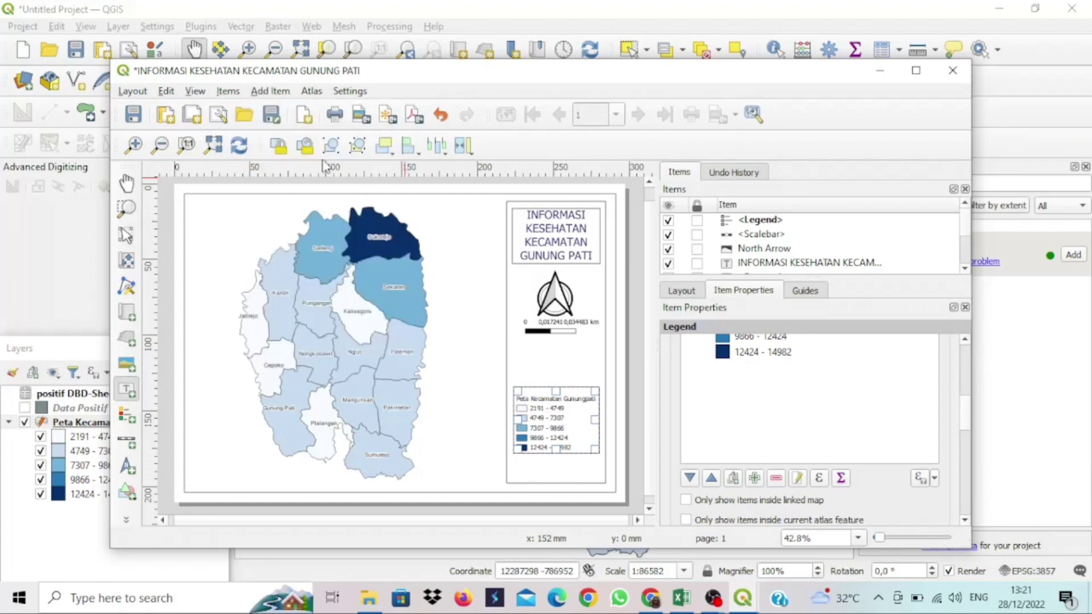
pyautogui.moveTo(514, 349); pyautogui.dragTo(601, 377)
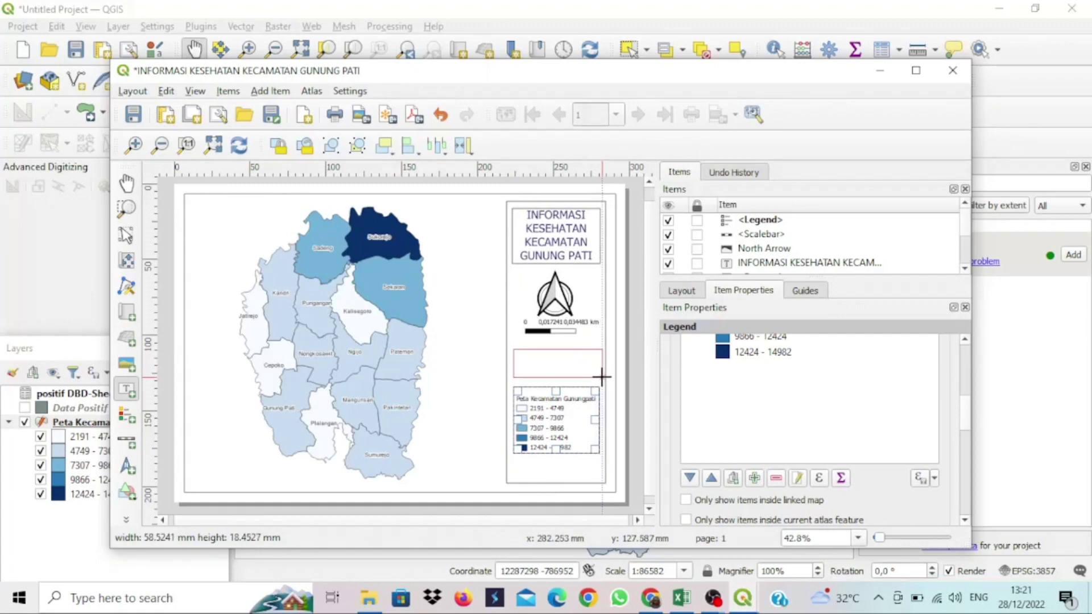
pyautogui.moveTo(510, 377); pyautogui.dragTo(510, 387)
# Step: Replace the new label's placeholder text with "Kepadatan Penduduk Kel,Gunung Pati"
pyautogui.click(753, 387)
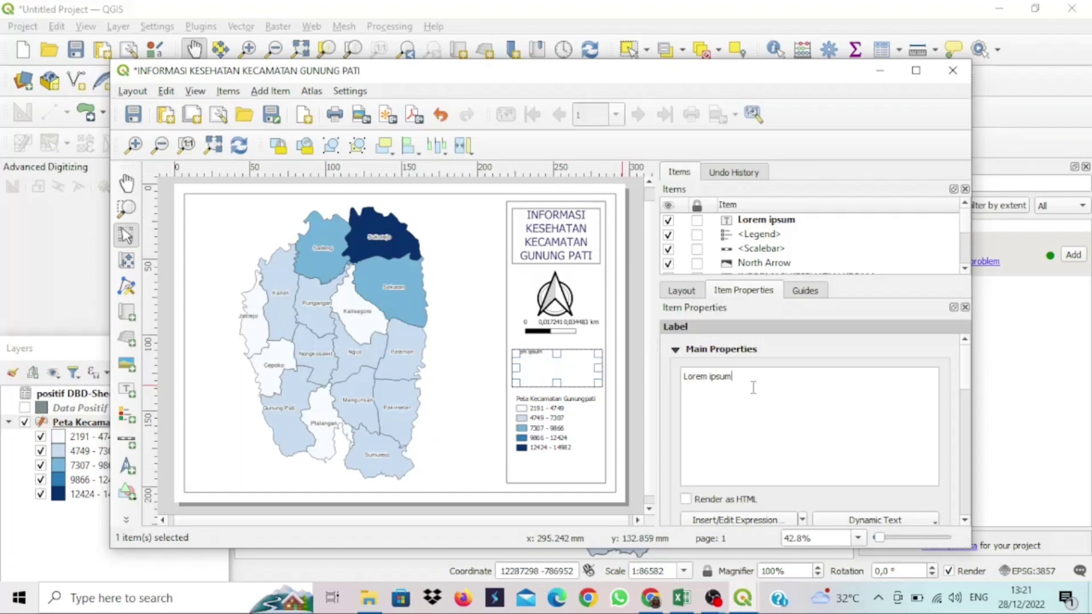
pyautogui.press('BackSpace')
pyautogui.press('BackSpace')
pyautogui.press('BackSpace')
pyautogui.press('BackSpace')
pyautogui.press('BackSpace')
pyautogui.press('BackSpace')
pyautogui.press('BackSpace')
pyautogui.press('BackSpace')
pyautogui.press('BackSpace')
pyautogui.press('BackSpace')
pyautogui.press('BackSpace')
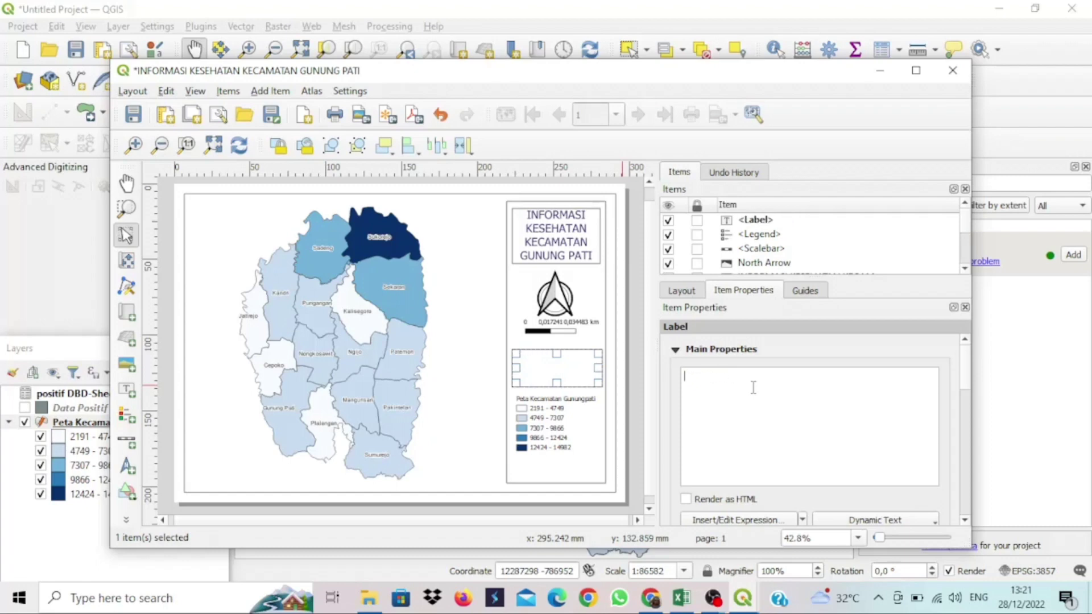
pyautogui.write('Kepadatan')
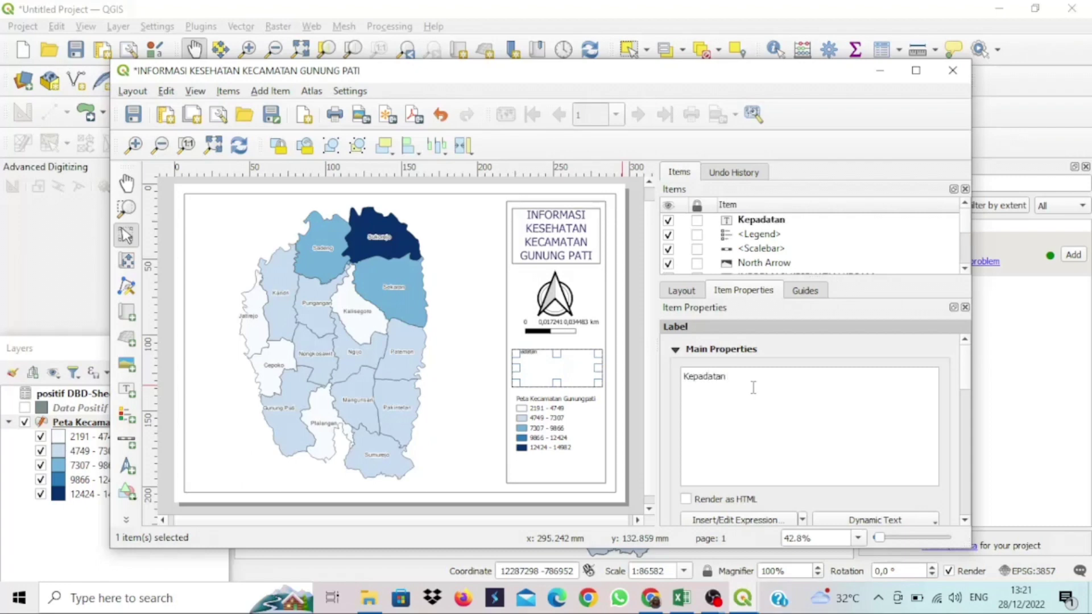
pyautogui.write(' Pendududk Kel,')
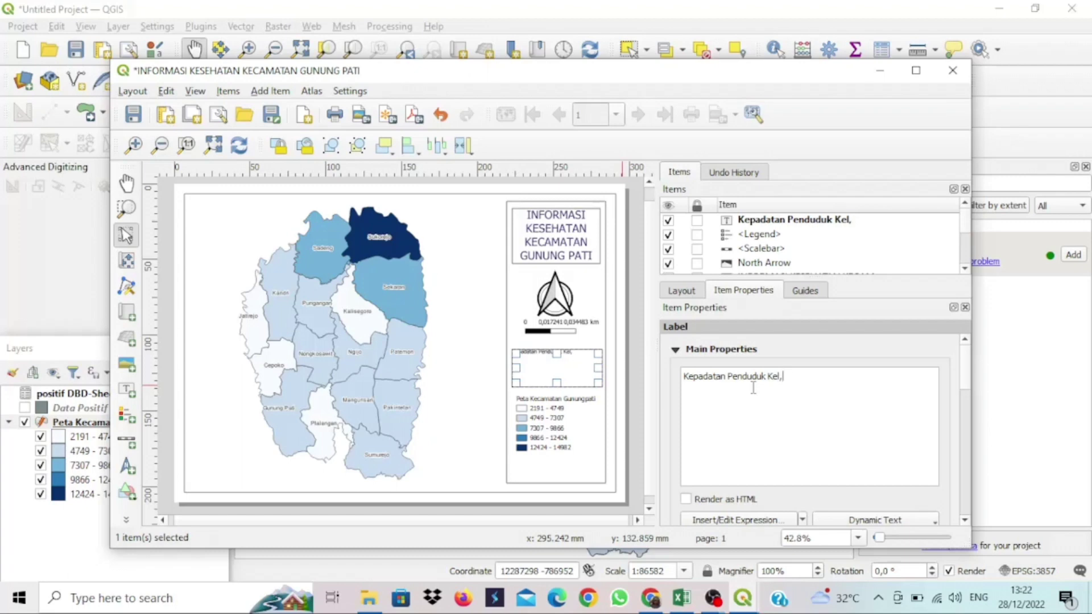
pyautogui.write('Gunung Pati')
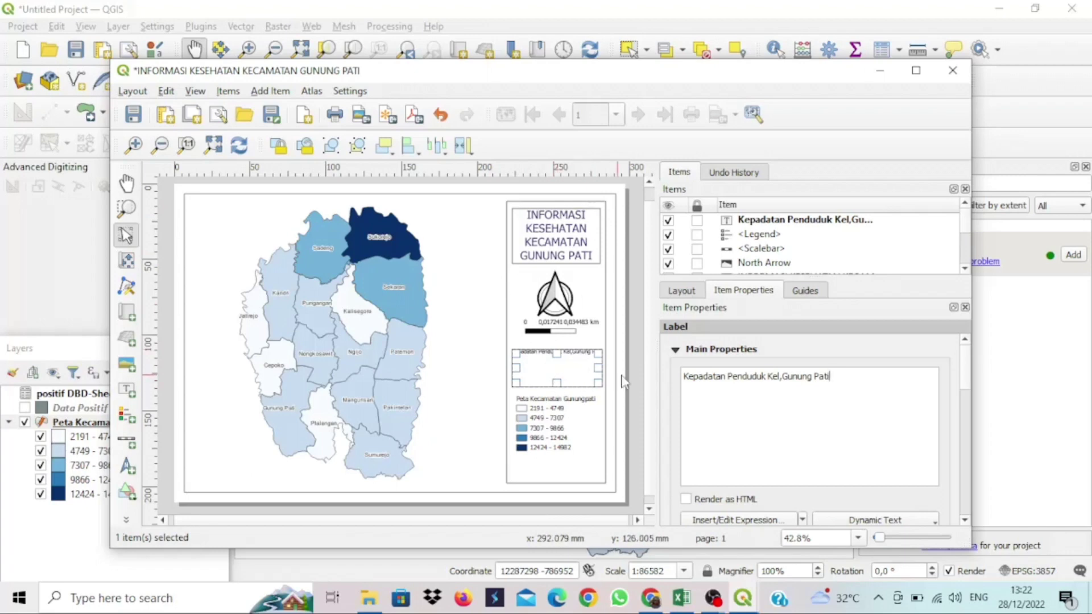
# Step: Enlarge the label's font and set its text colour to the standard blue
pyautogui.scroll(-4, 967, 381)
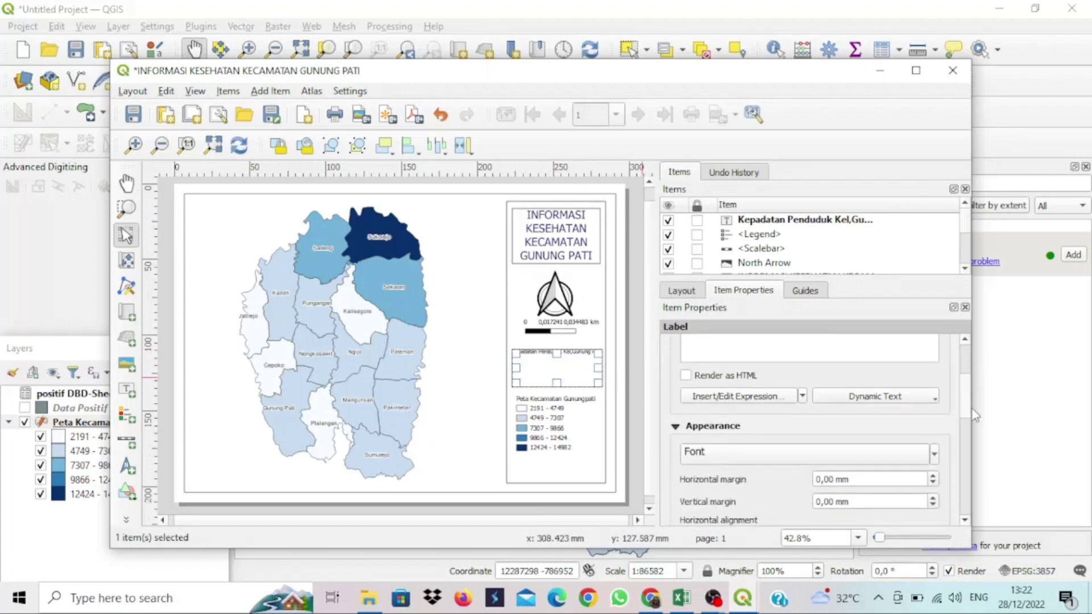
pyautogui.click(934, 433)
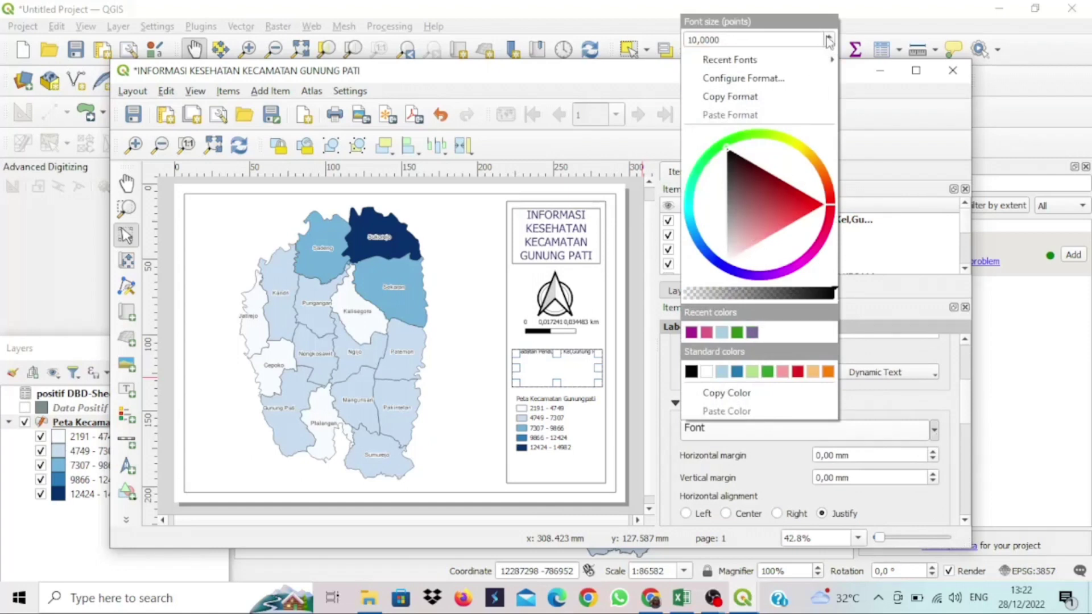
pyautogui.press('Escape')
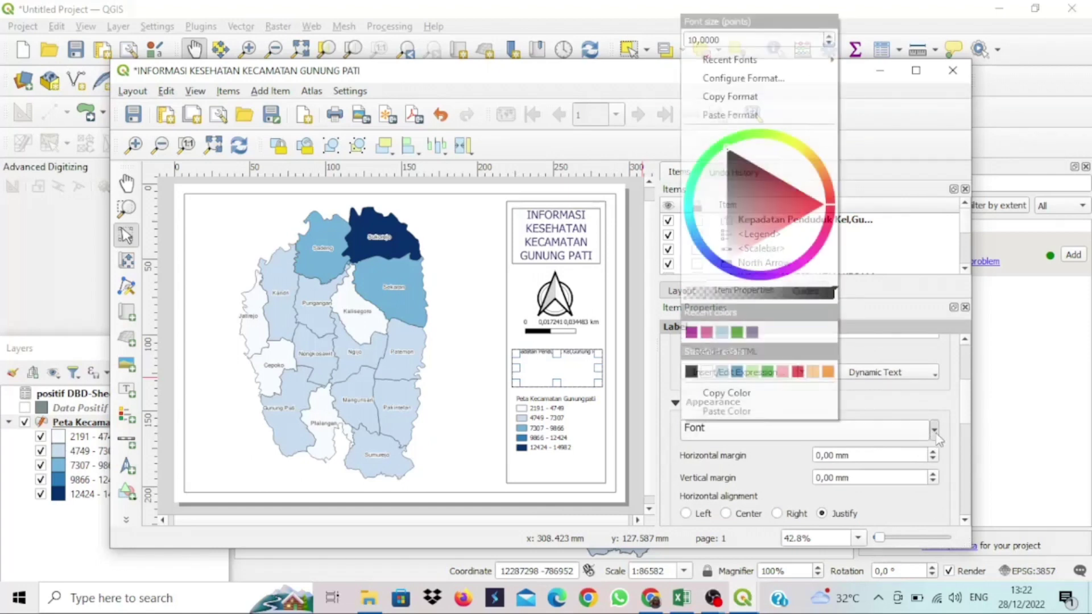
pyautogui.click(935, 433)
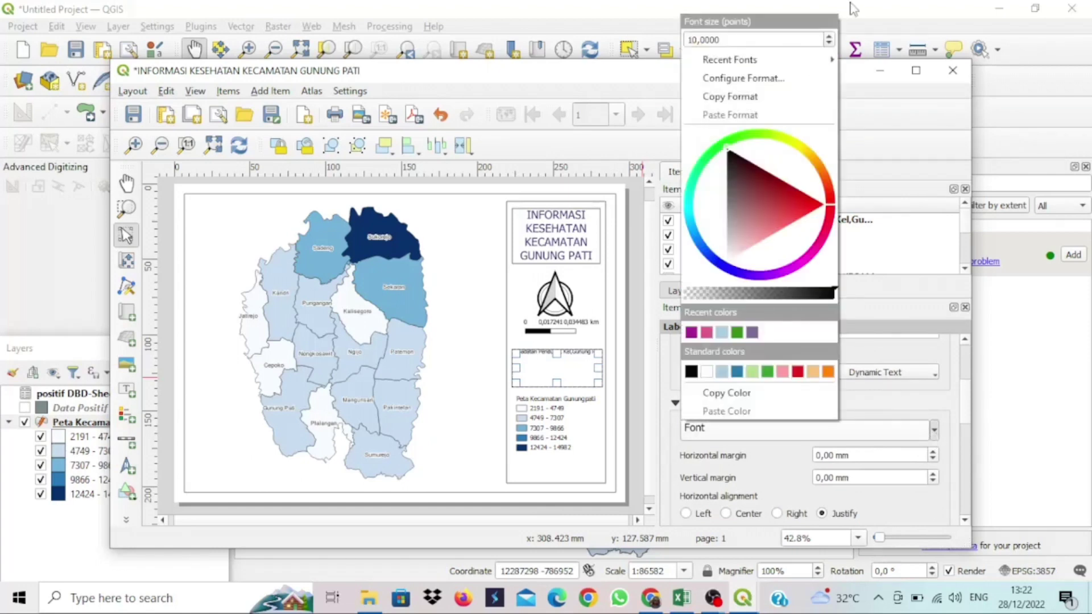
pyautogui.click(829, 37)
pyautogui.click(829, 37)
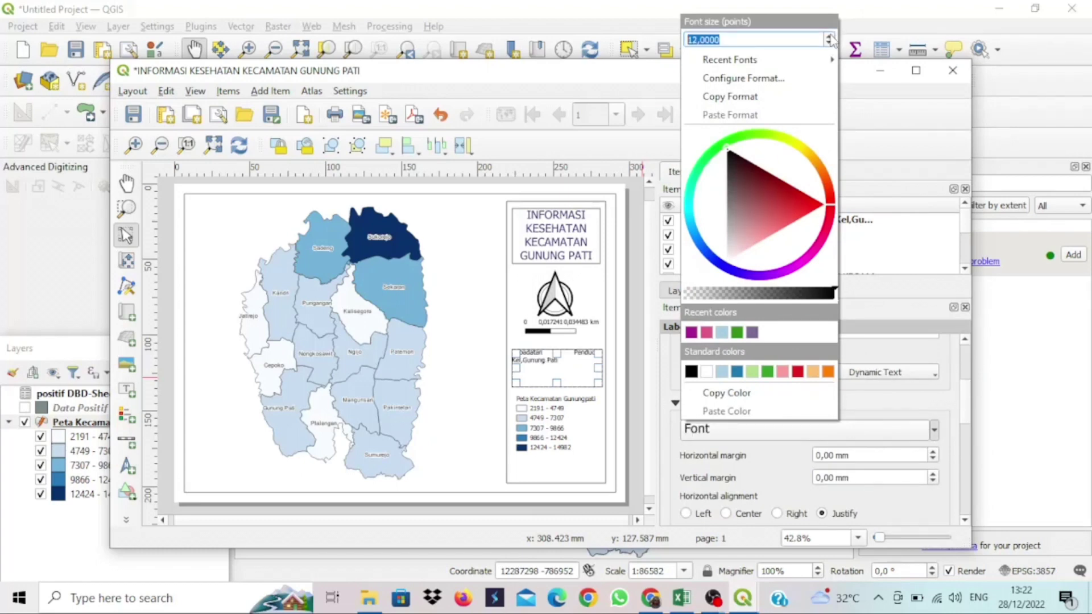
pyautogui.click(830, 37)
pyautogui.click(829, 37)
pyautogui.click(829, 37)
pyautogui.click(829, 36)
pyautogui.click(830, 36)
pyautogui.click(829, 36)
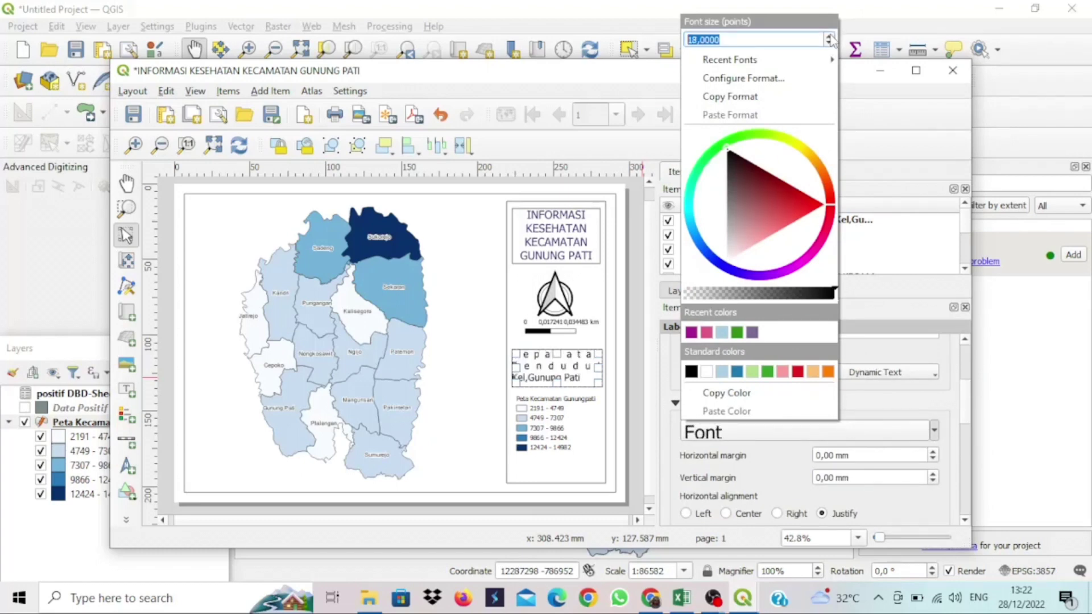
pyautogui.click(830, 37)
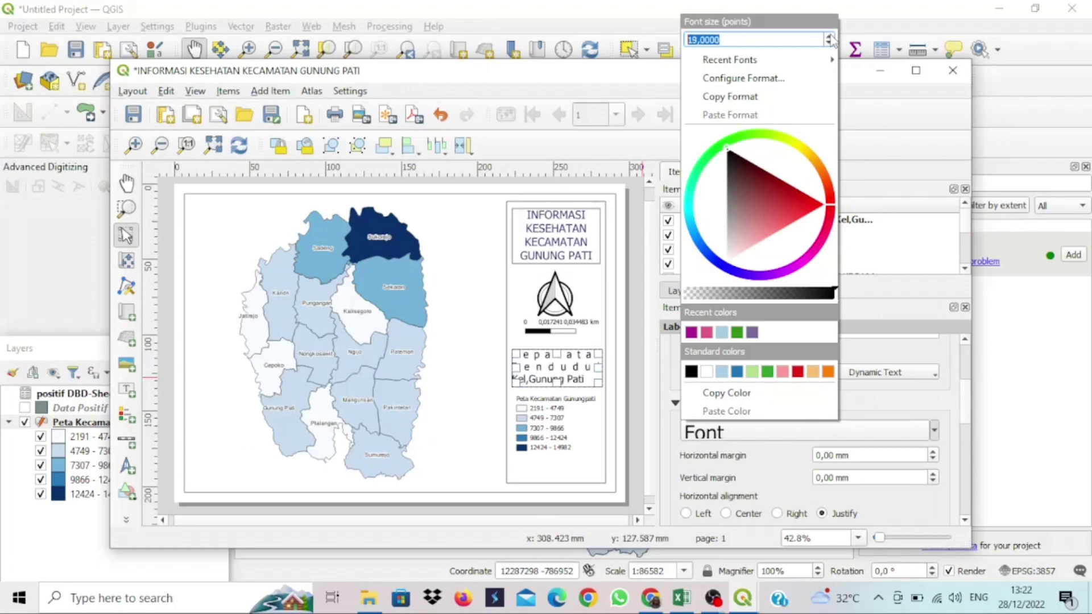
pyautogui.click(829, 37)
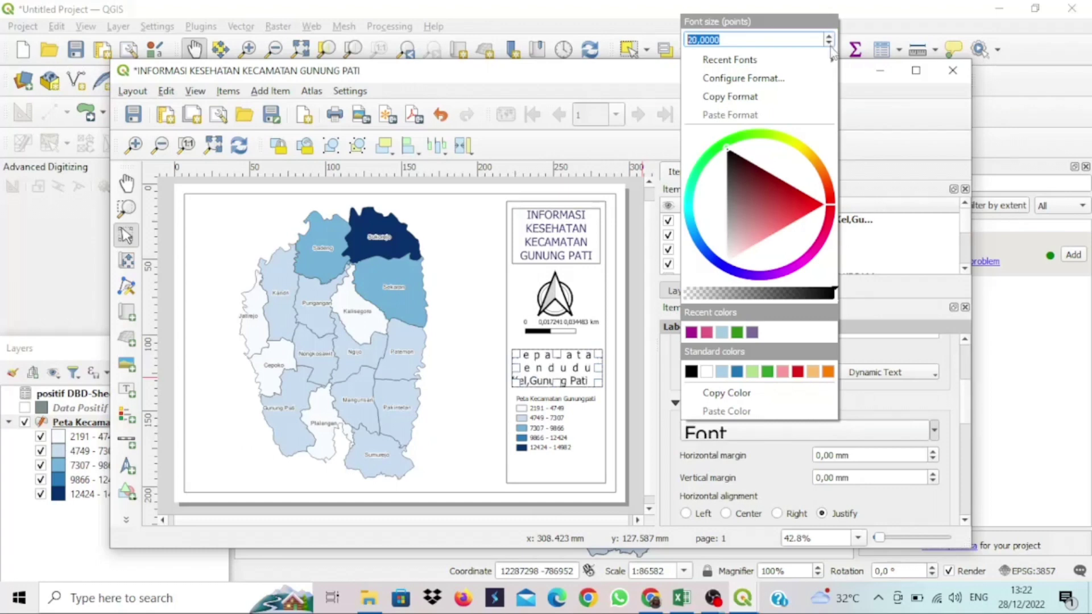
pyautogui.click(830, 43)
pyautogui.click(829, 42)
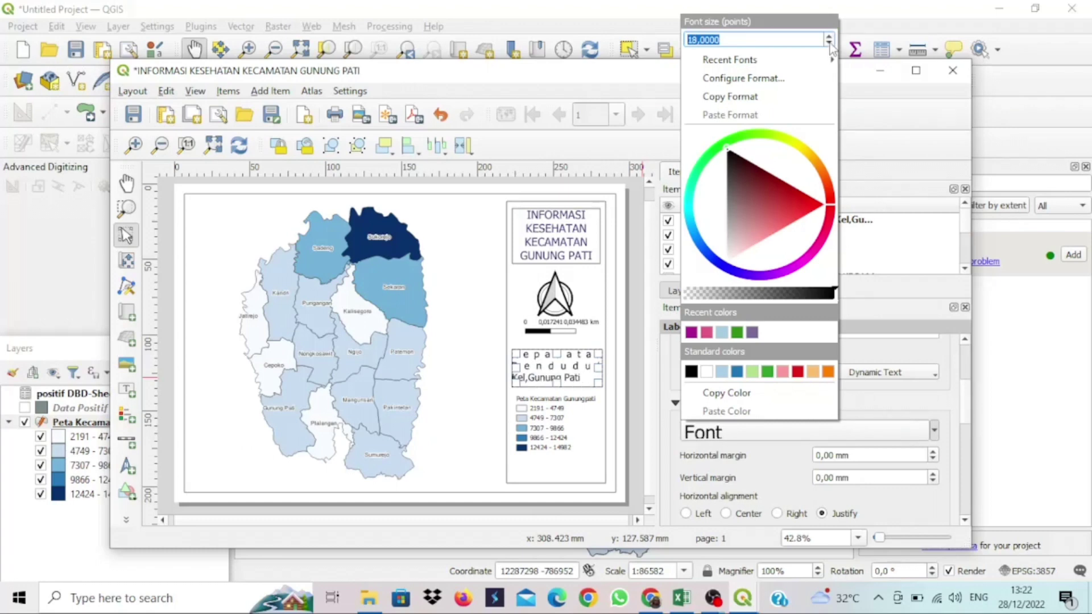
pyautogui.click(830, 43)
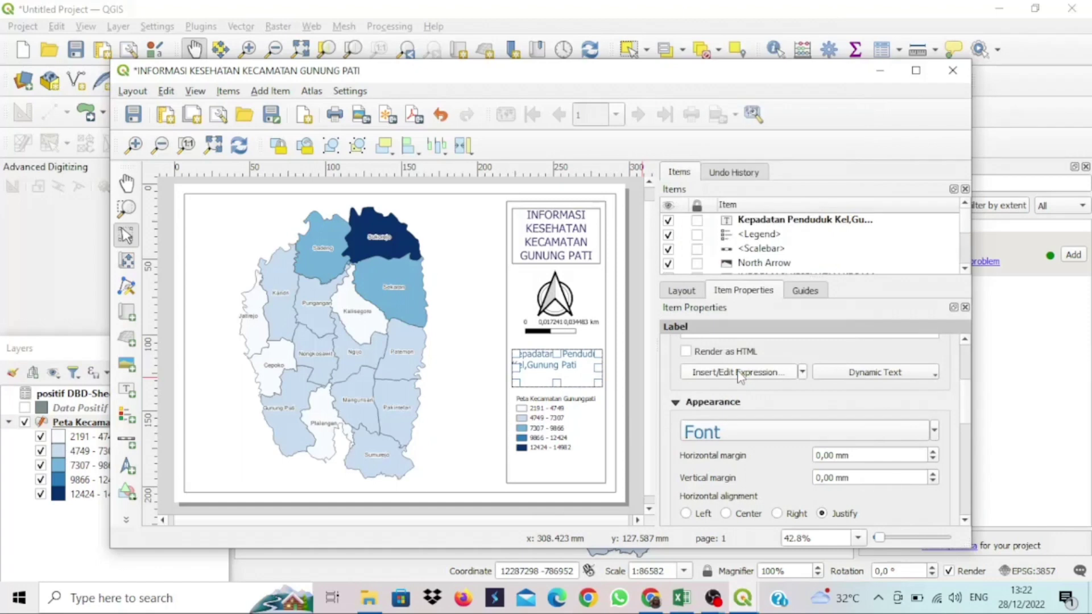
# Step: Centre the Kepadatan Penduduk label's text horizontally and shift the label down closer to the legend
pyautogui.moveTo(561, 375); pyautogui.dragTo(560, 386)
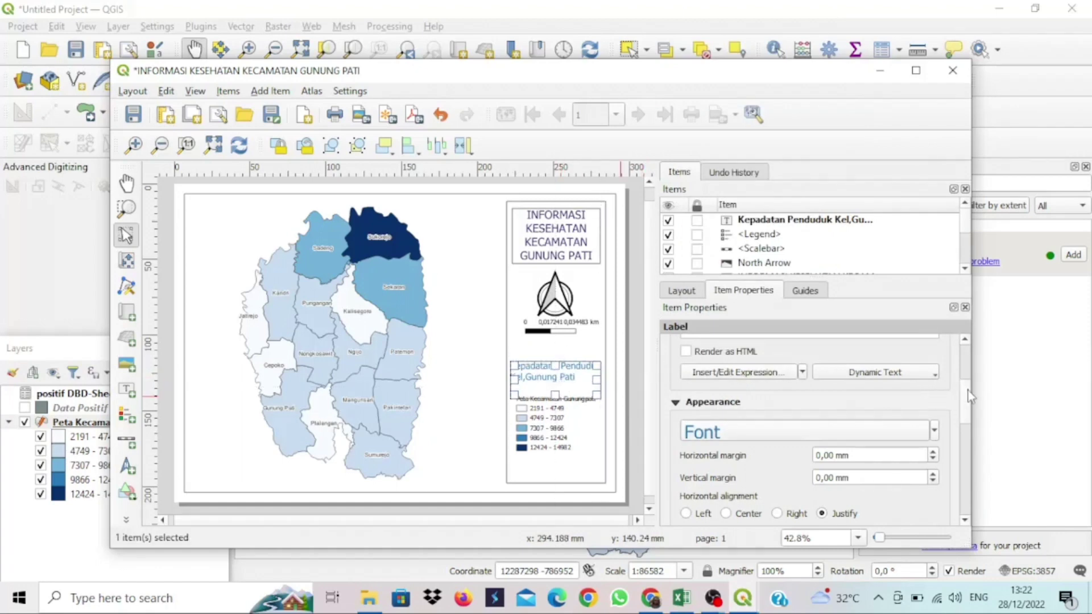
pyautogui.scroll(-3, 967, 397)
pyautogui.click(753, 456)
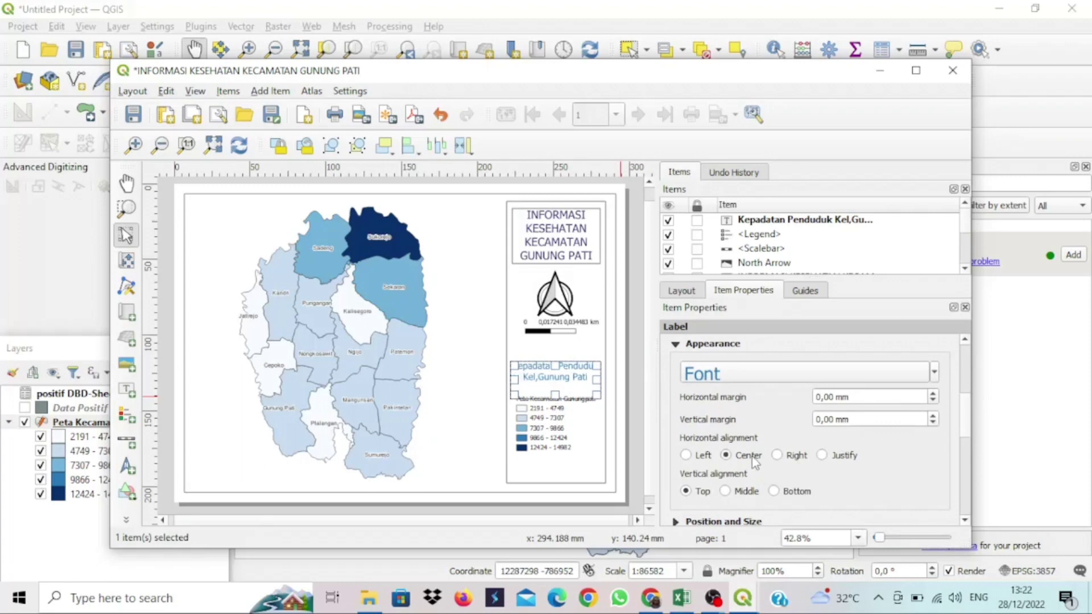
pyautogui.moveTo(554, 371); pyautogui.dragTo(554, 379)
# Step: Move the legend slightly down so it sits directly beneath the Kepadatan Penduduk label
pyautogui.click(577, 340)
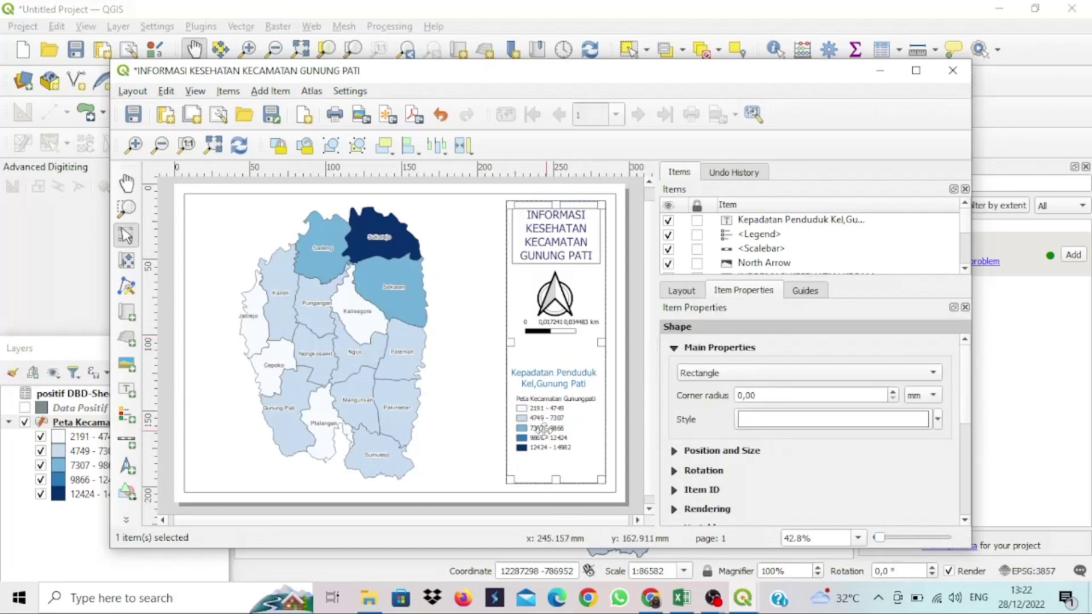
pyautogui.moveTo(545, 427); pyautogui.dragTo(548, 426)
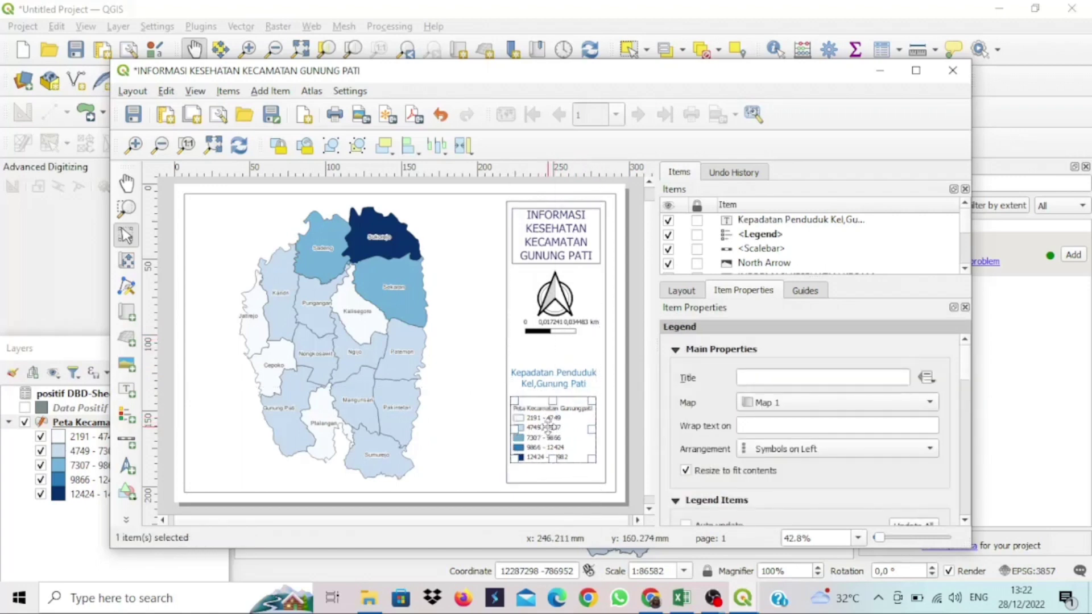
pyautogui.click(484, 350)
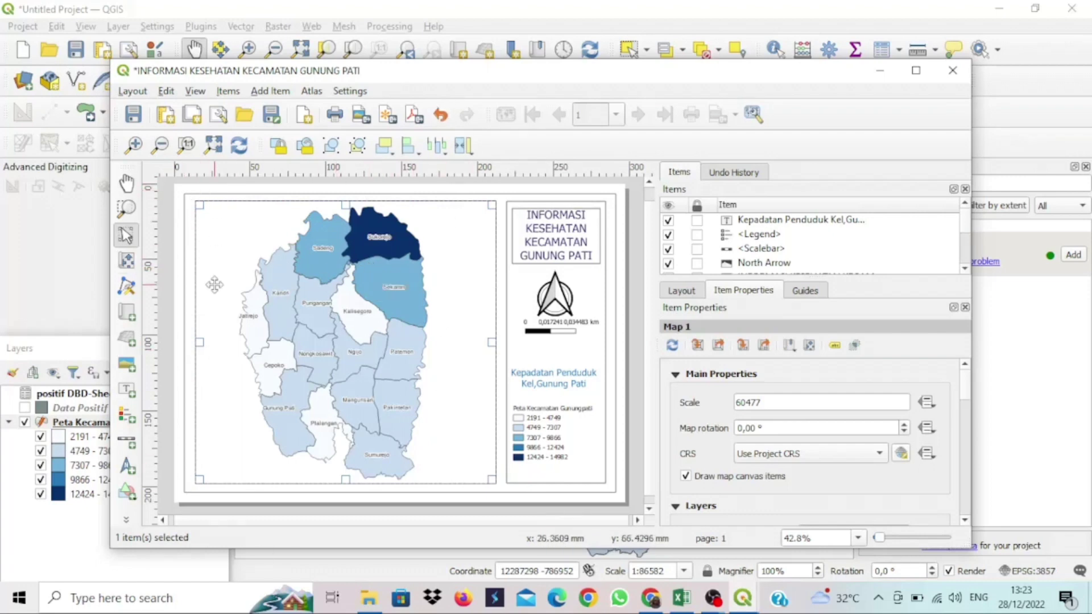
# Step: Export the layout as a PDF named INFORMASI KESEHATAN KECAMATAN GUNUNG PATI in Downloads > UAS QGIS, keeping the default export options
pyautogui.click(133, 91)
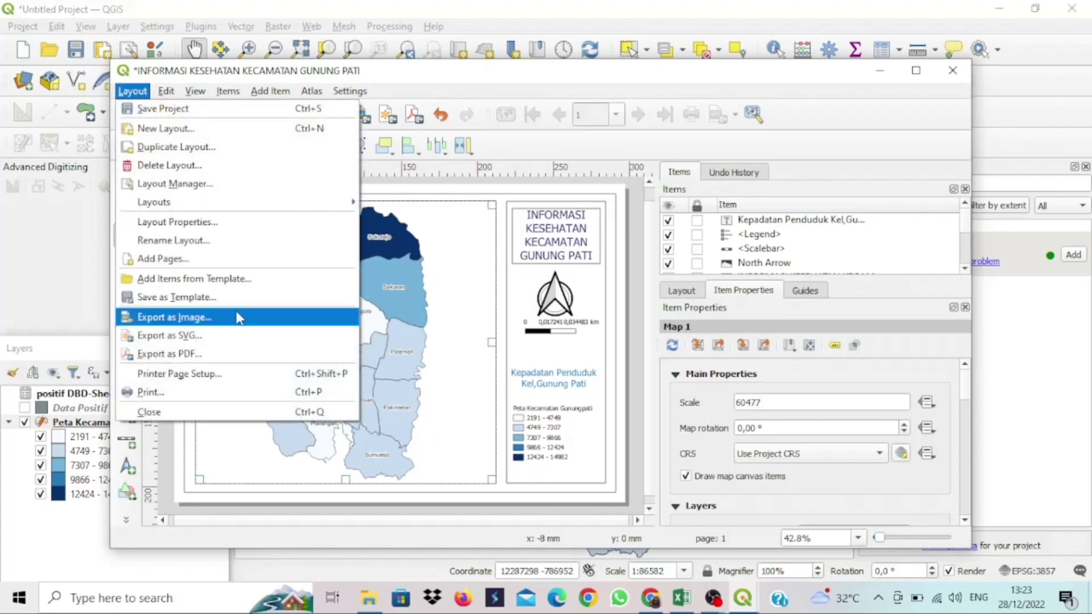
pyautogui.click(246, 355)
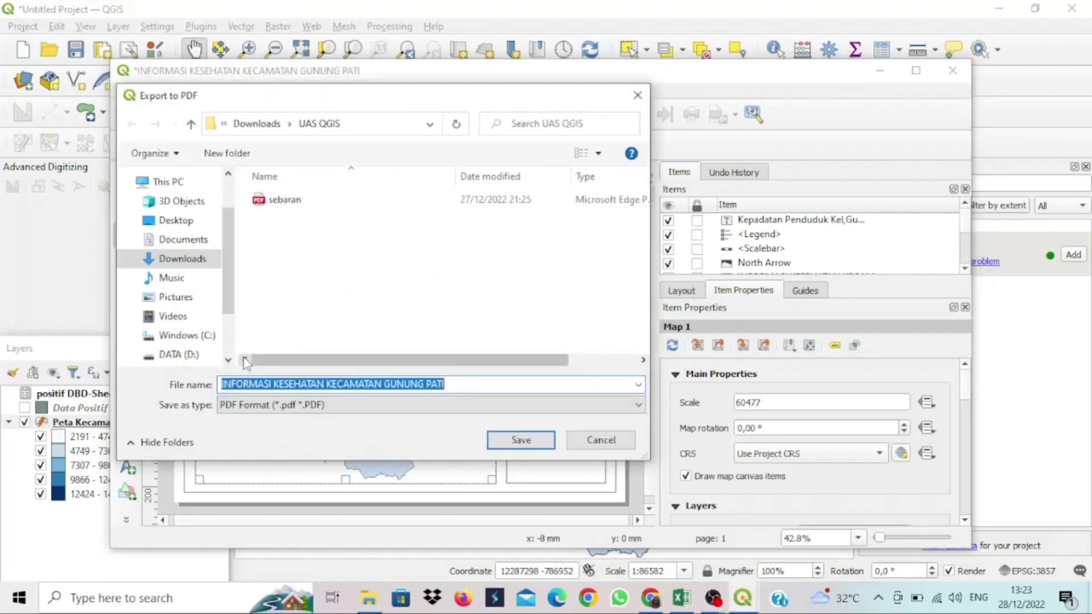
pyautogui.click(192, 264)
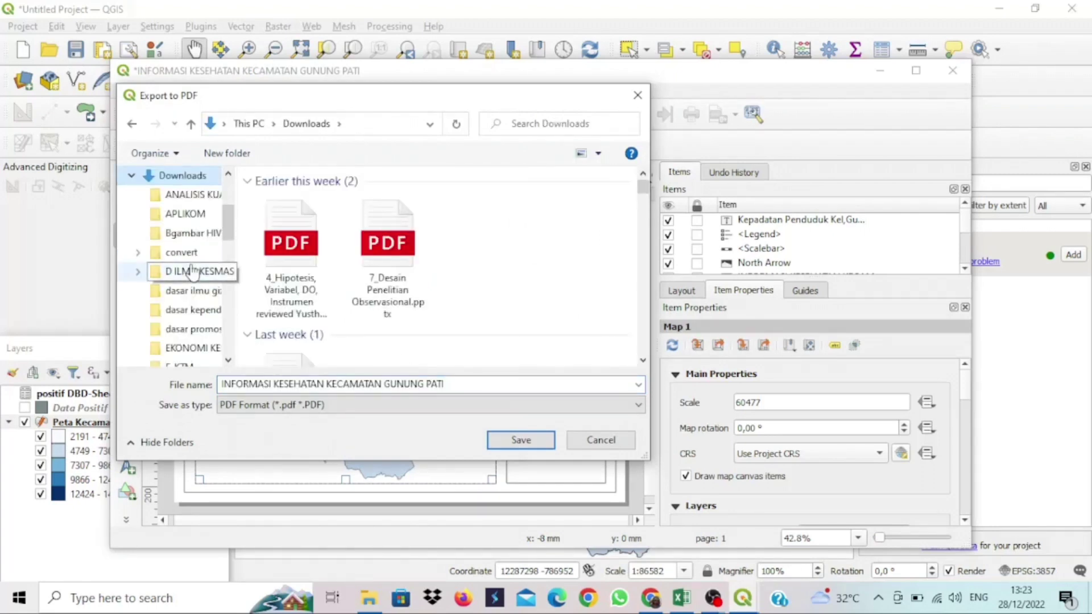
pyautogui.click(302, 277)
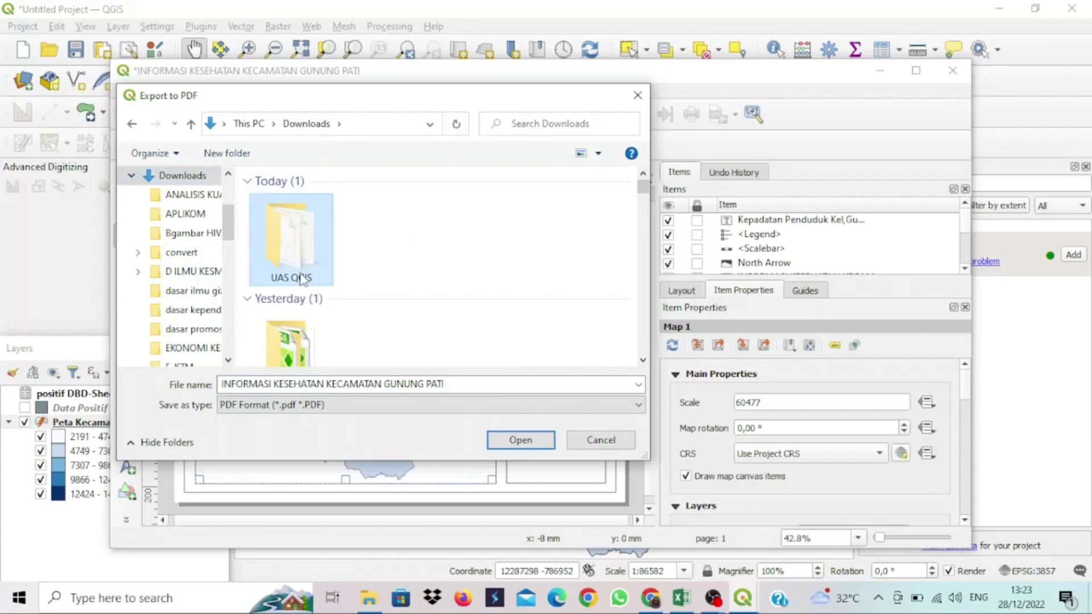
pyautogui.doubleClick(301, 278)
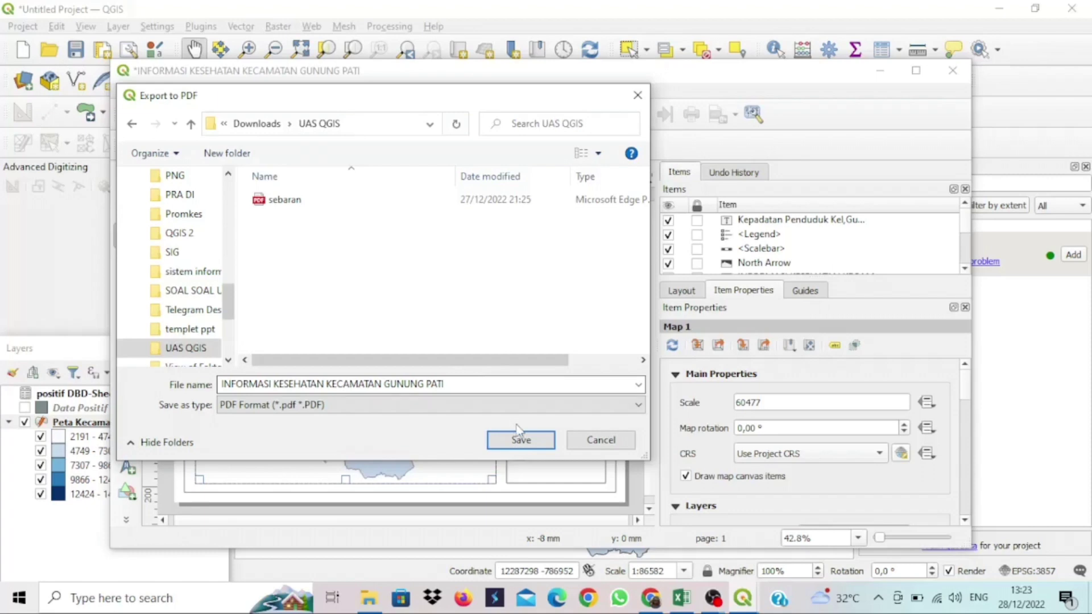
pyautogui.click(527, 447)
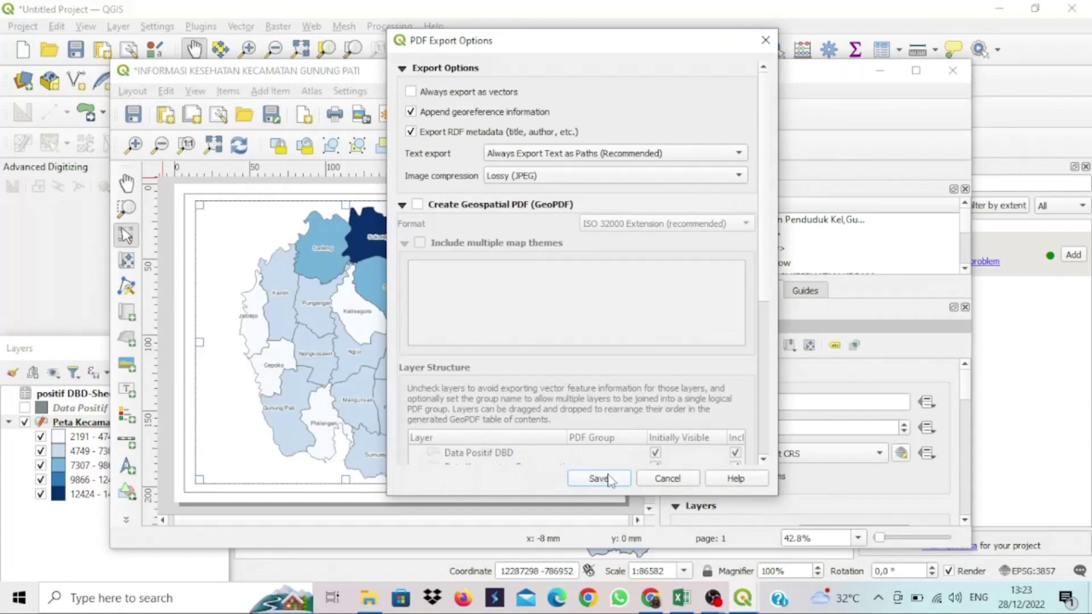
pyautogui.click(598, 478)
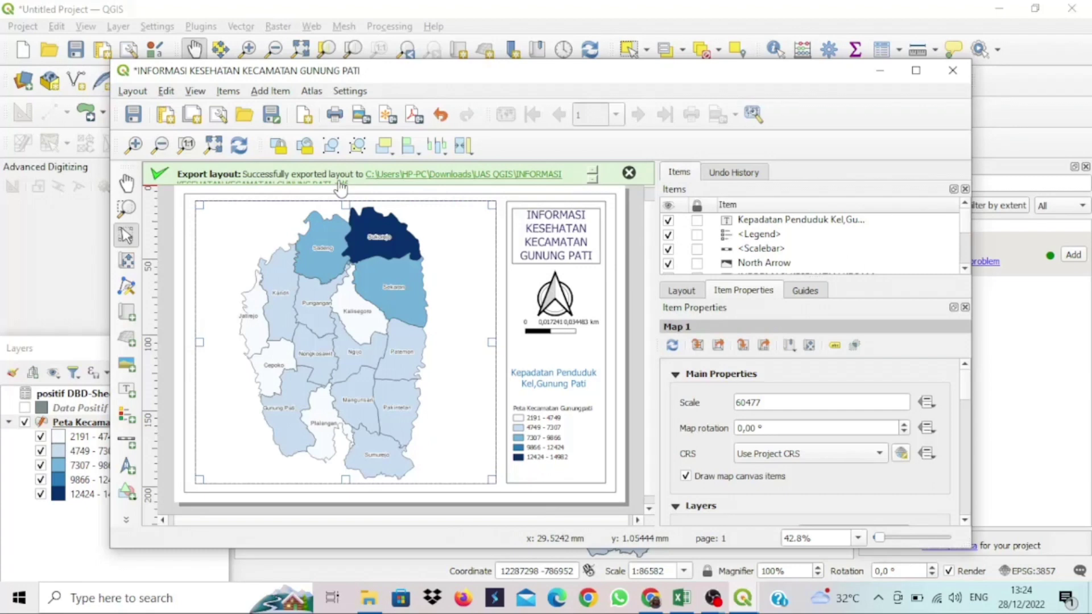
# Step: Export the layout as a 300 dpi PNG image named INFORMASI KESEHATAN KECAMATAN GUNUNG PATI in the UAS QGIS folder
pyautogui.click(134, 91)
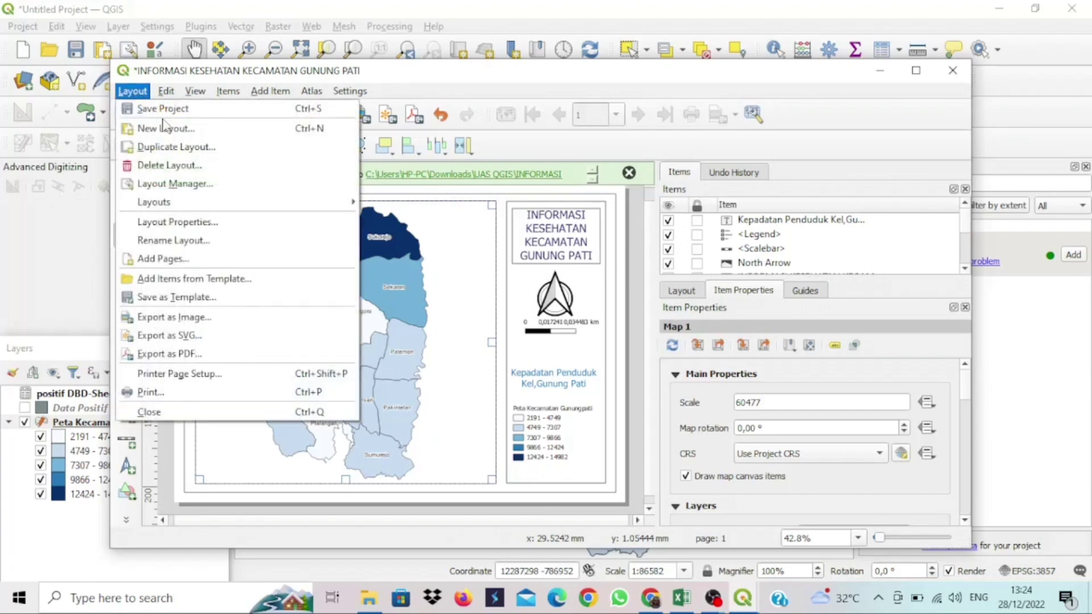
pyautogui.click(235, 317)
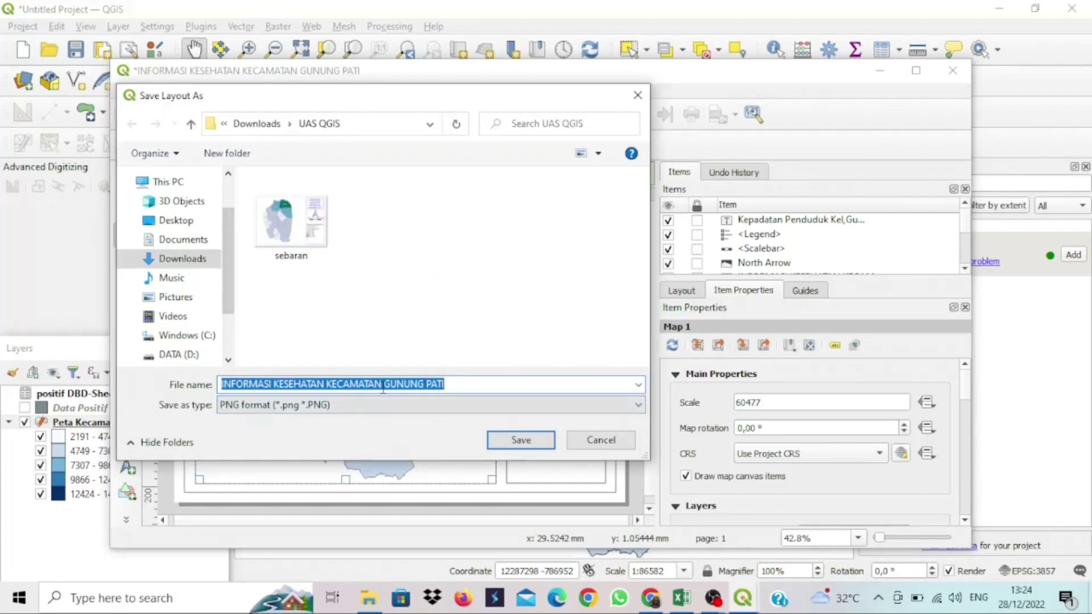
pyautogui.click(527, 439)
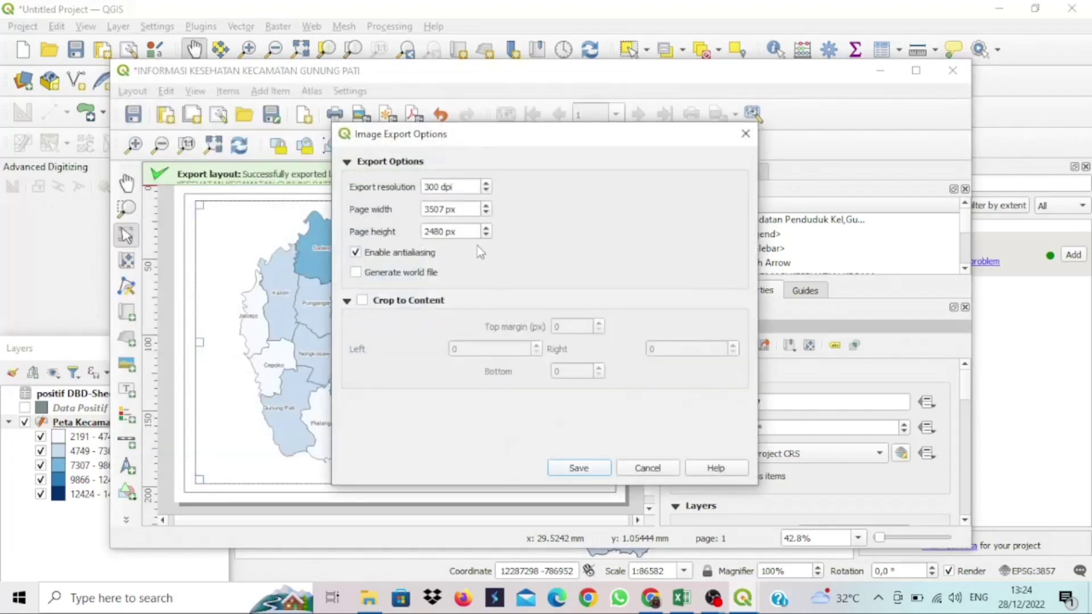
pyautogui.click(578, 468)
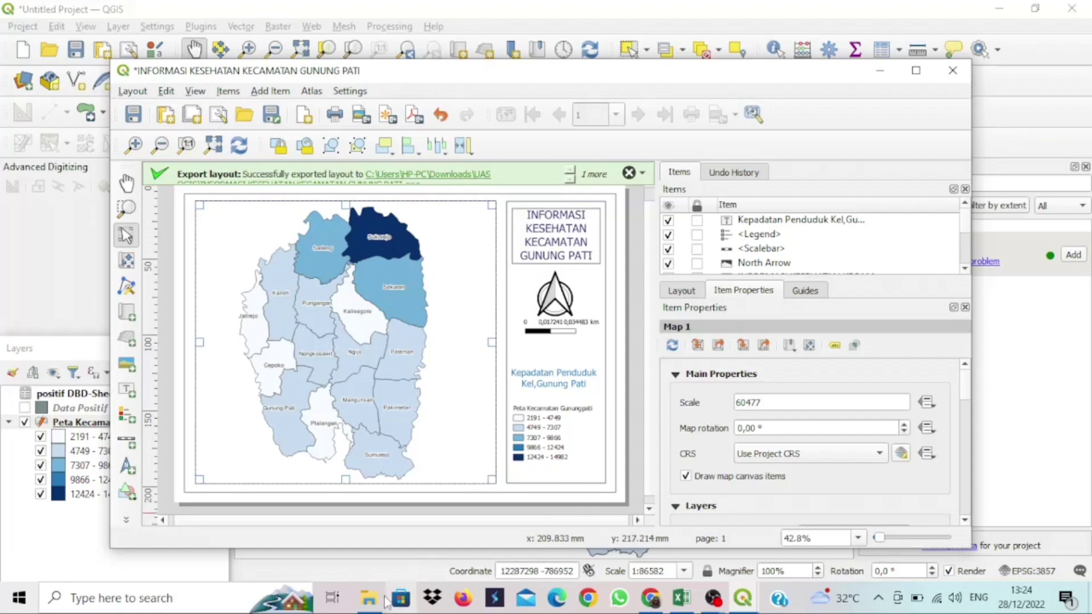
# Step: Switch to File Explorer and open the UAS QGIS folder in Downloads, where the layout exports are saved
pyautogui.moveTo(380, 605)
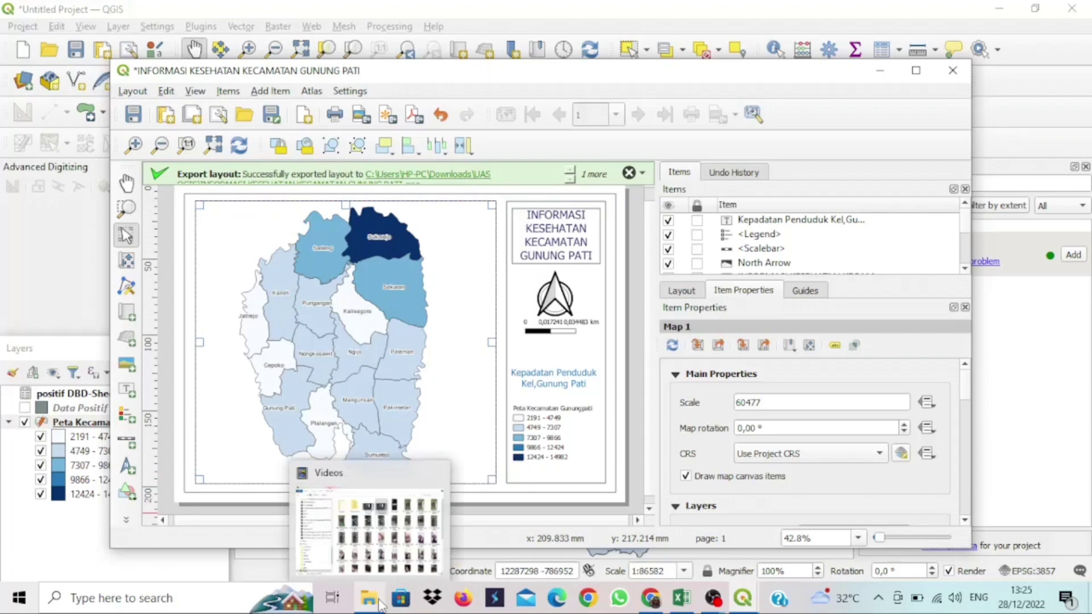
pyautogui.click(399, 535)
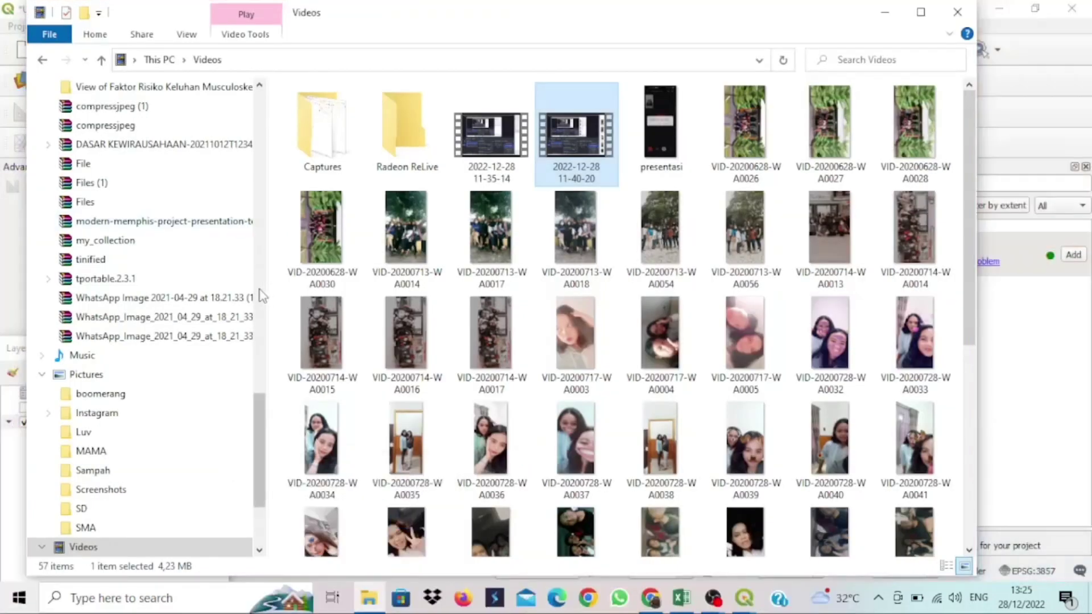
pyautogui.click(260, 289)
pyautogui.click(220, 221)
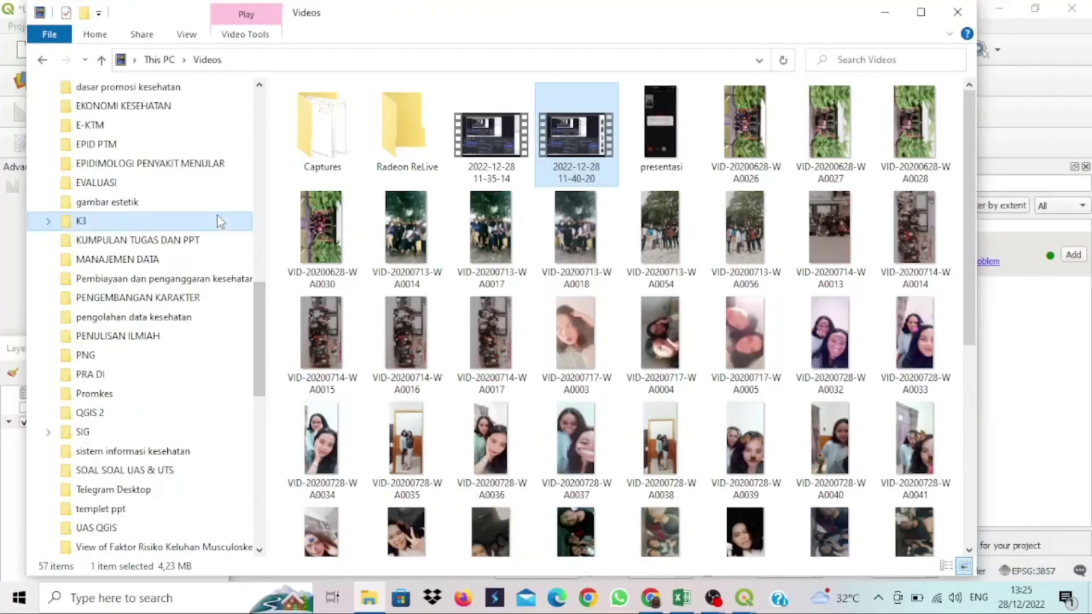
pyautogui.moveTo(260, 305); pyautogui.dragTo(260, 203)
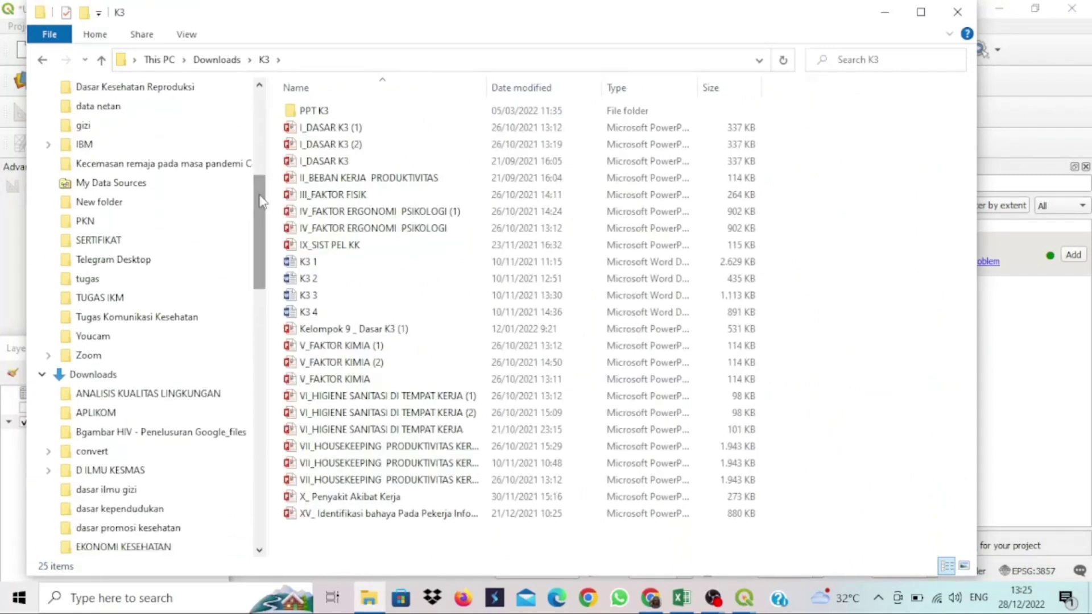
pyautogui.click(151, 380)
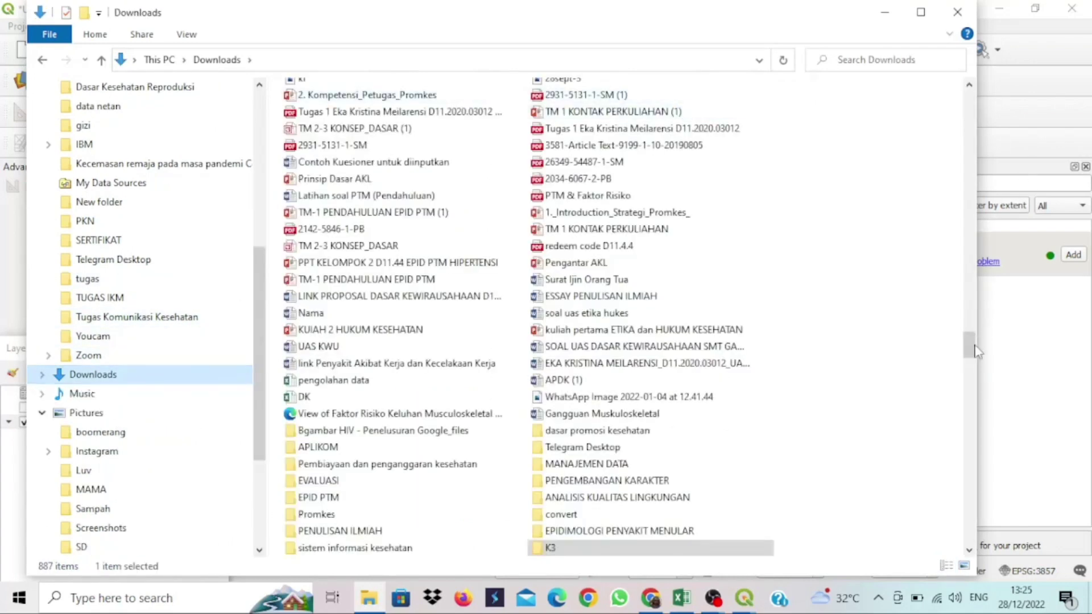
pyautogui.moveTo(969, 345); pyautogui.dragTo(966, 85)
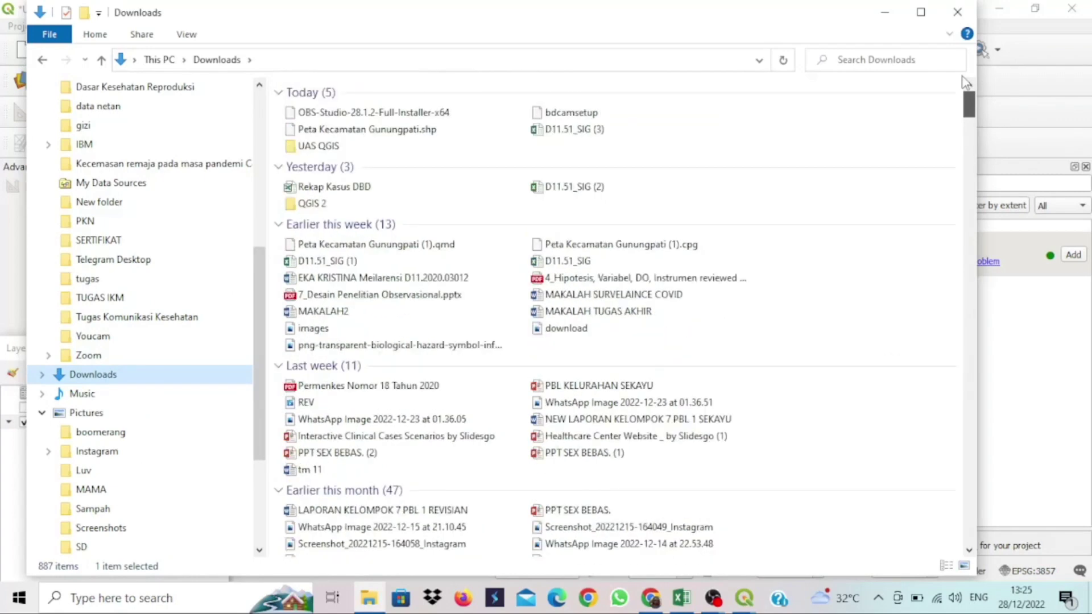
pyautogui.doubleClick(469, 146)
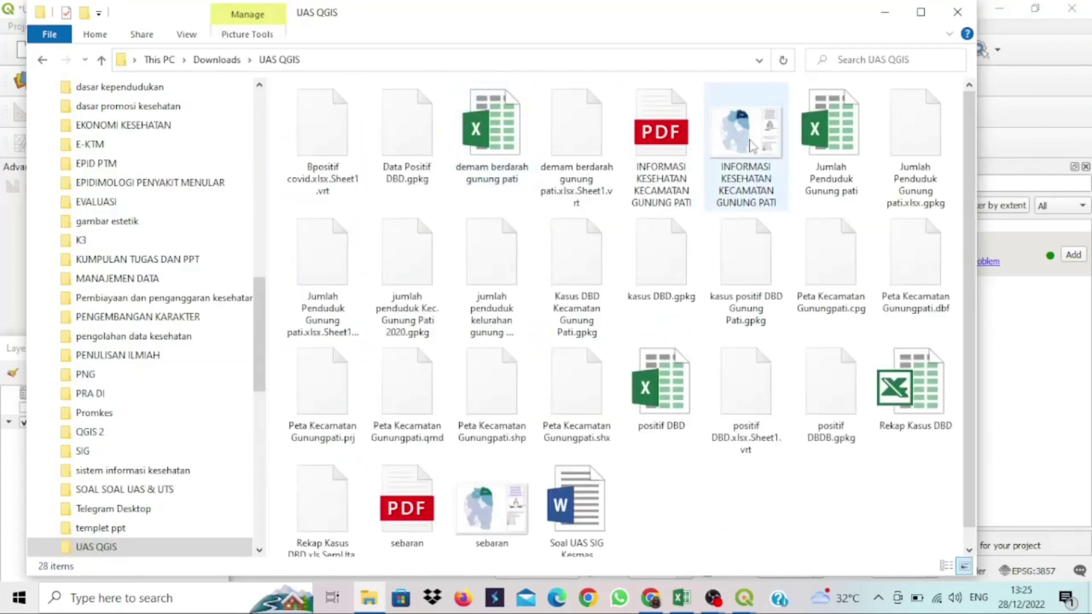
# Step: View the sebaran image and the exported INFORMASI KESEHATAN KECAMATAN GUNUNG PATI PDF, dismissing the browser's offer to restore pages
pyautogui.doubleClick(485, 509)
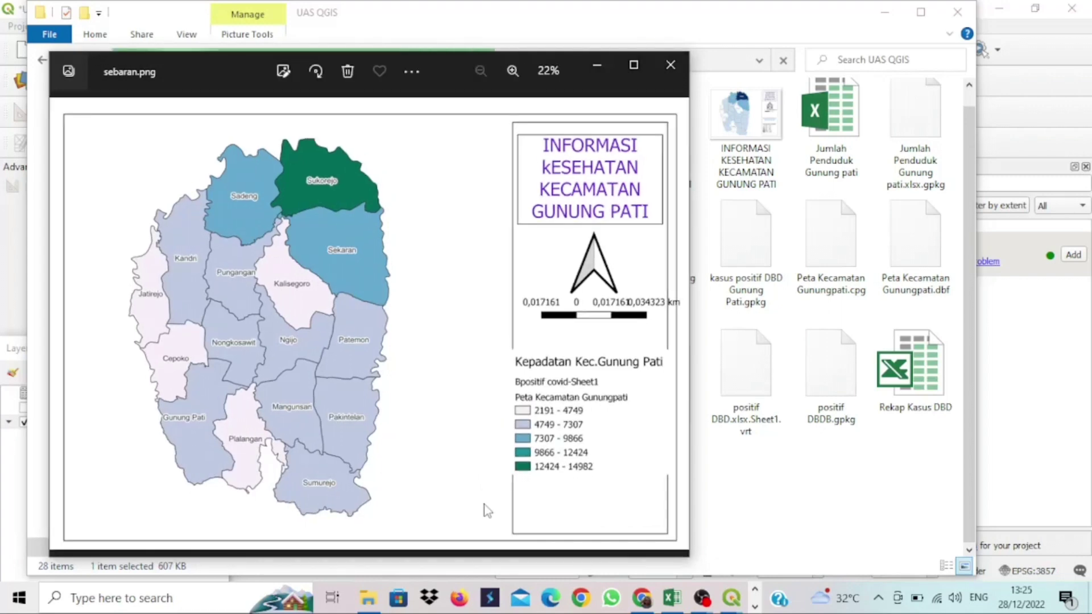
pyautogui.click(671, 65)
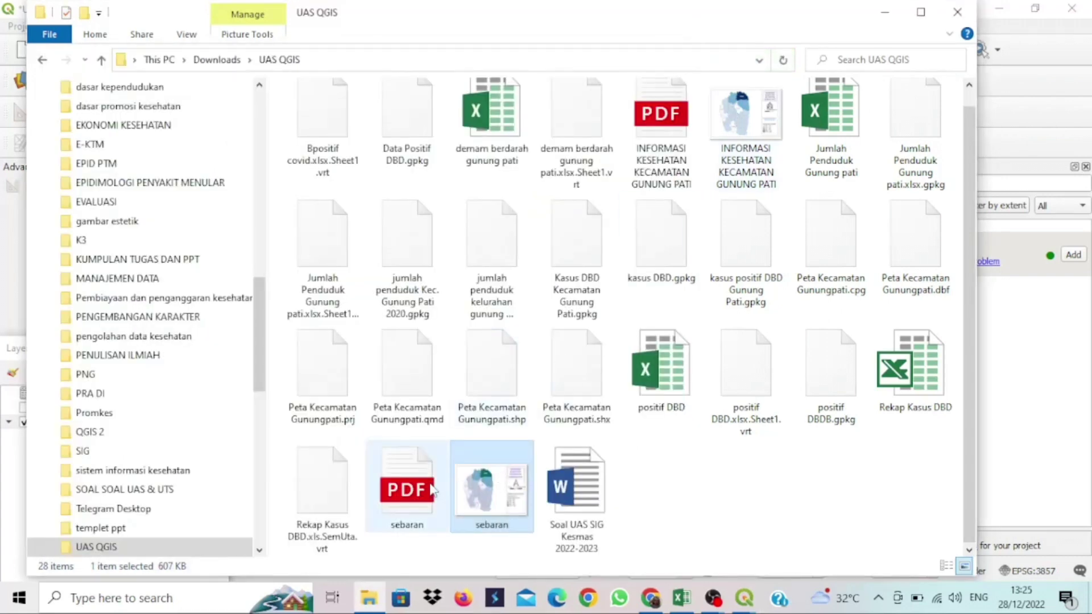
pyautogui.doubleClick(681, 166)
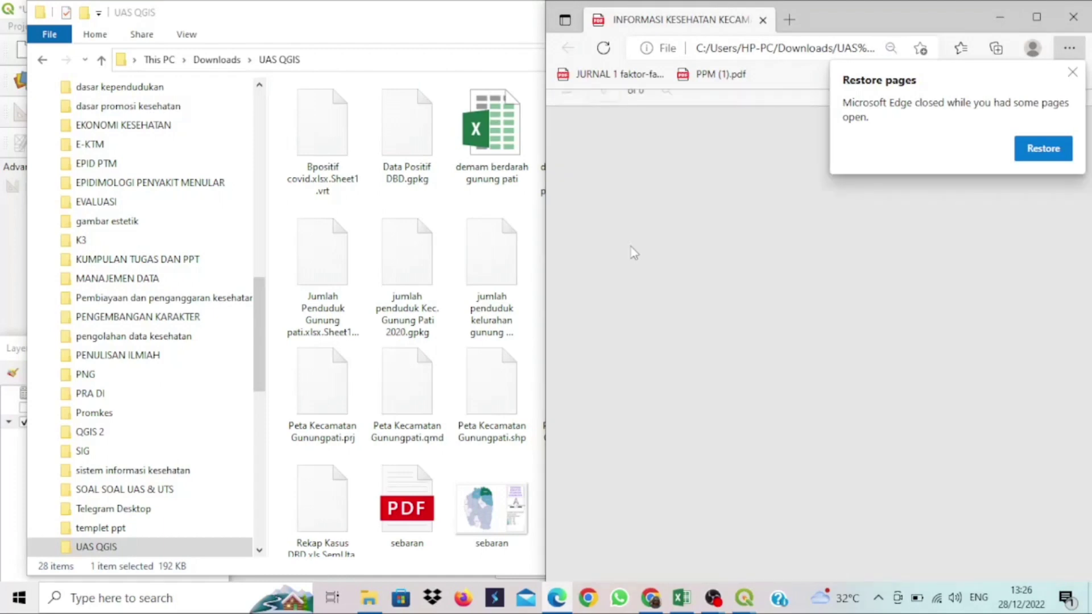
pyautogui.click(1073, 74)
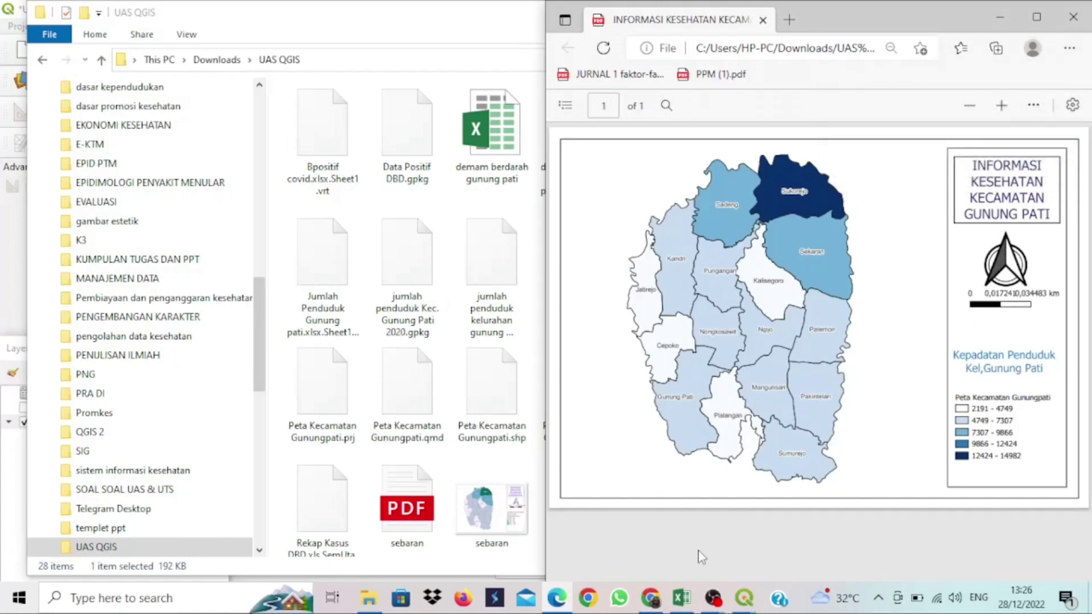
pyautogui.moveTo(746, 612)
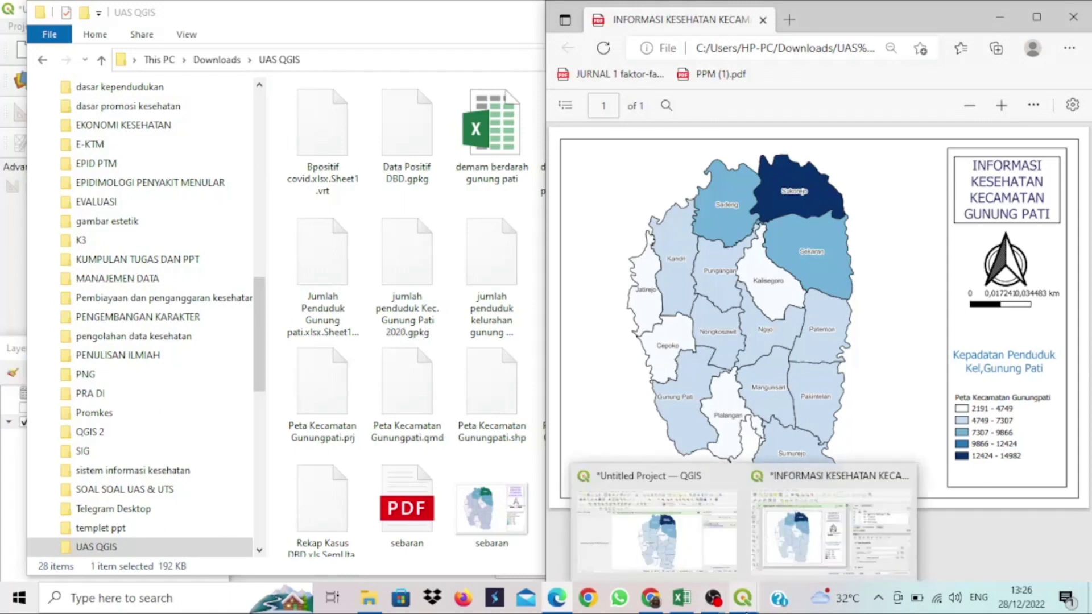